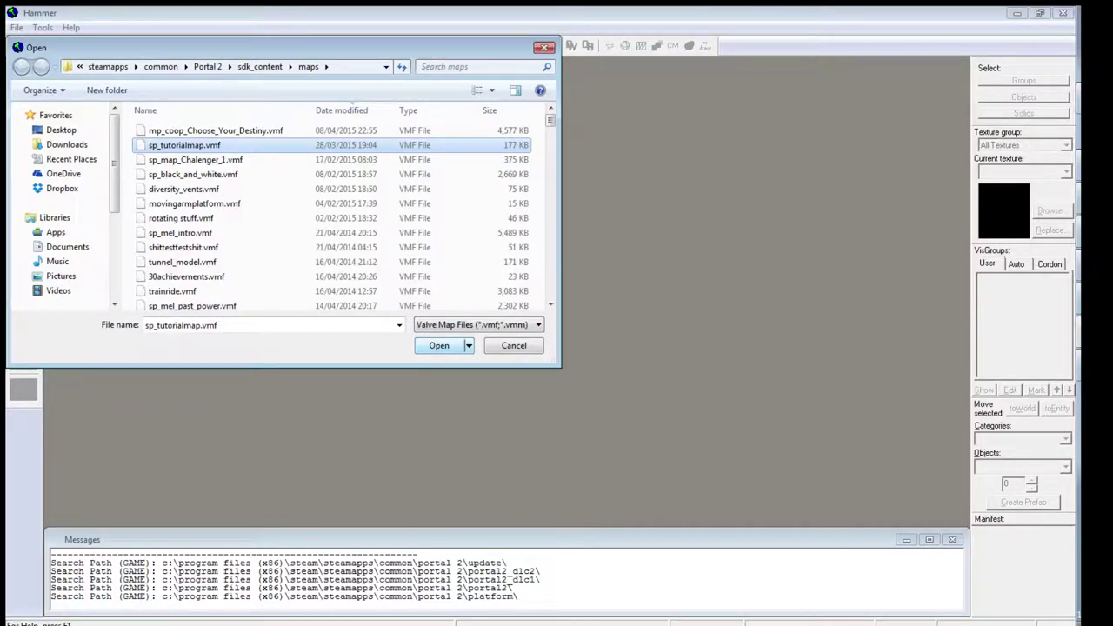
- Open sp_tutorialmap.vmf and fly through the test chamber to the light strips at the top of the wall
{"action": "left_click", "coordinate": [439, 346]}
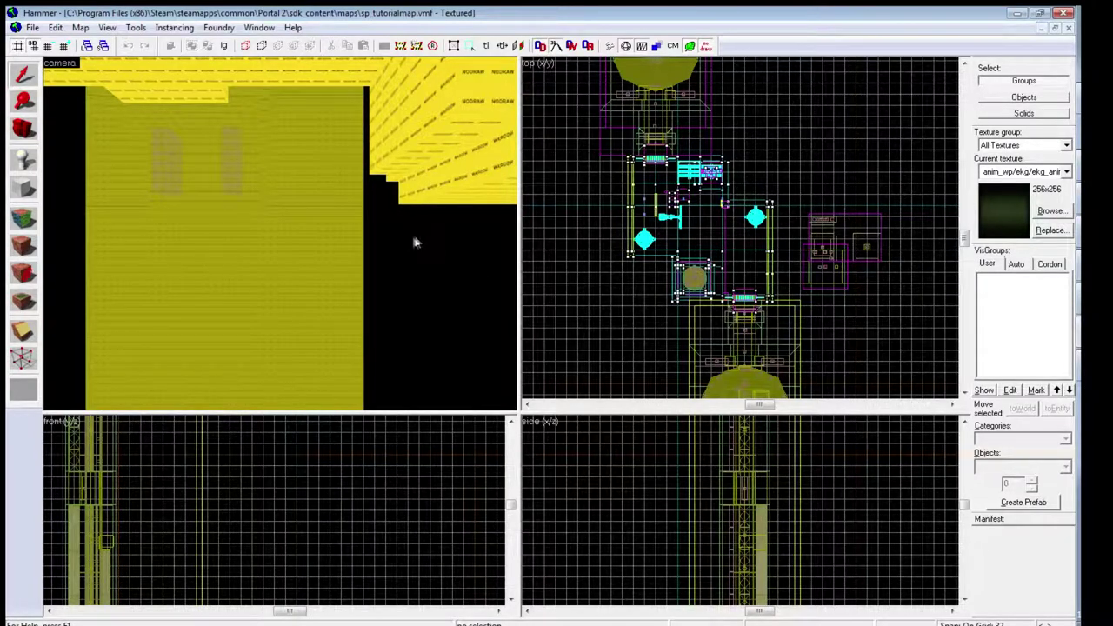
{"action": "left_click_drag", "start_coordinate": [417, 241], "coordinate": [280, 233]}
{"action": "key", "text": "w"}
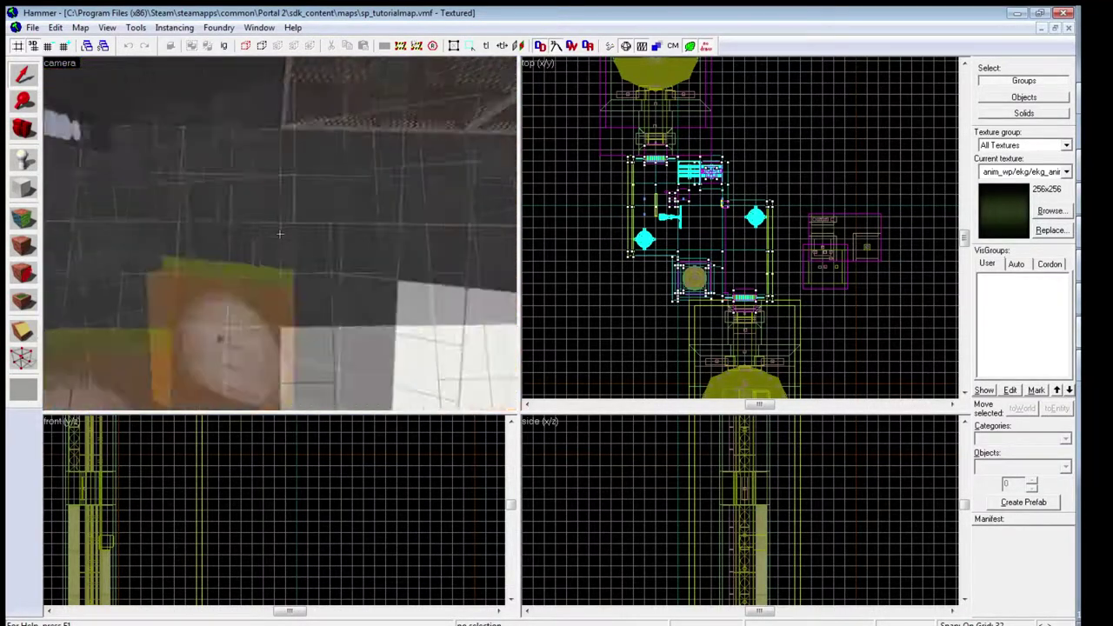
{"action": "key", "text": "w"}
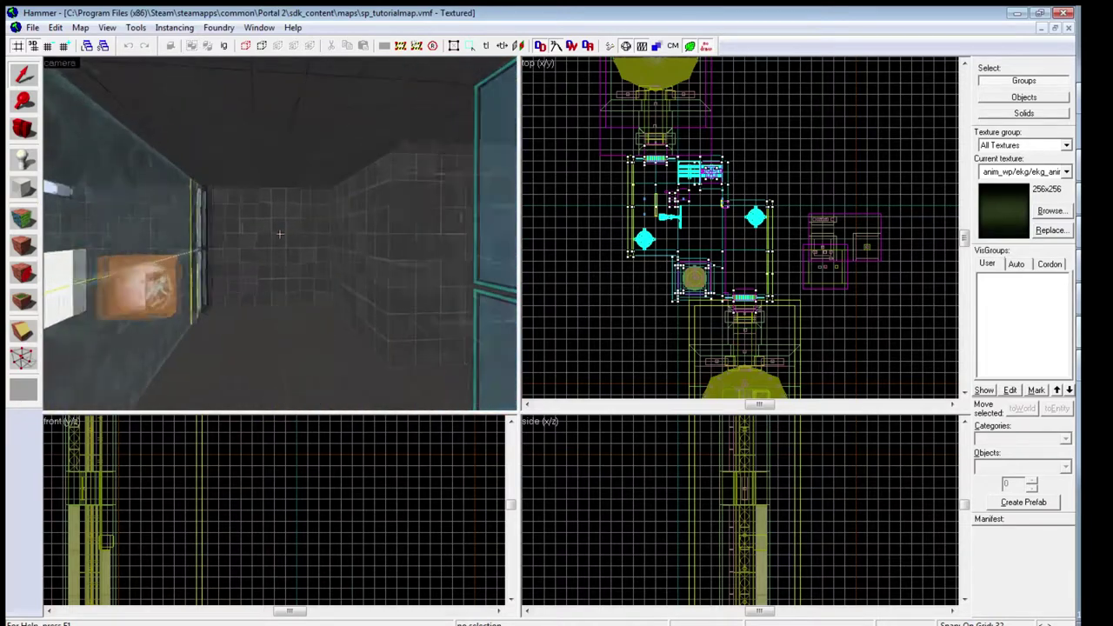
{"action": "key", "text": "w"}
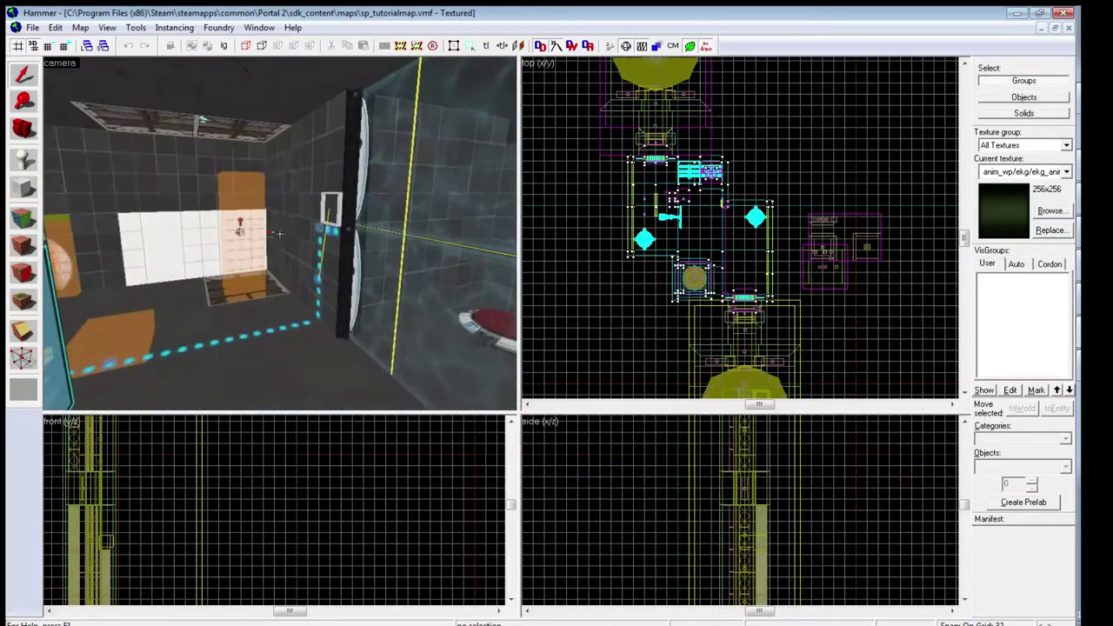
{"action": "key", "text": "w"}
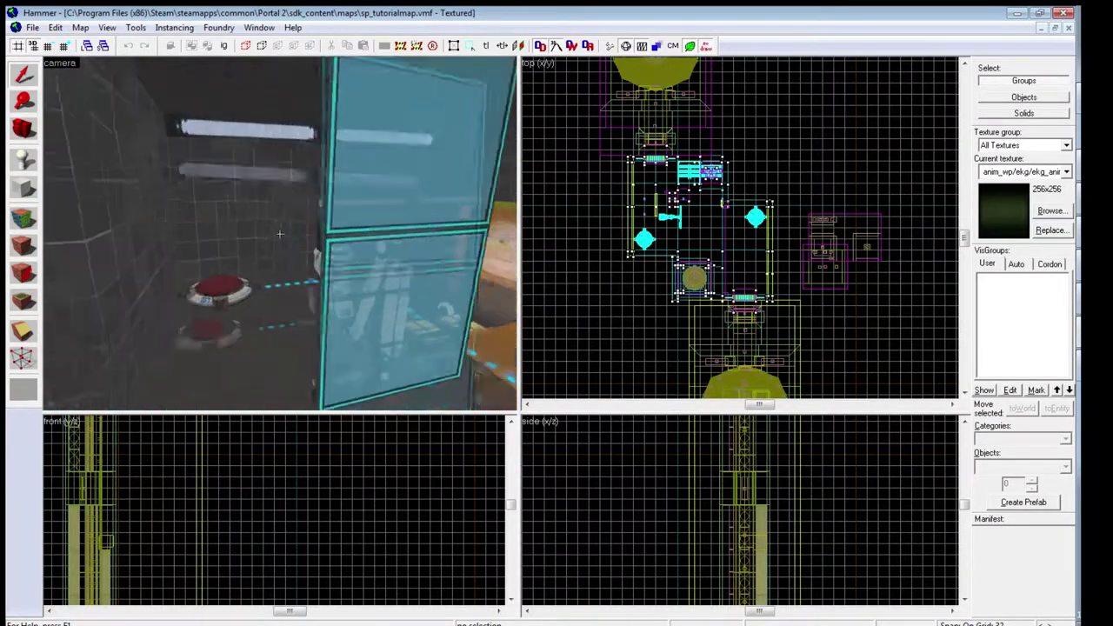
{"action": "key", "text": "w"}
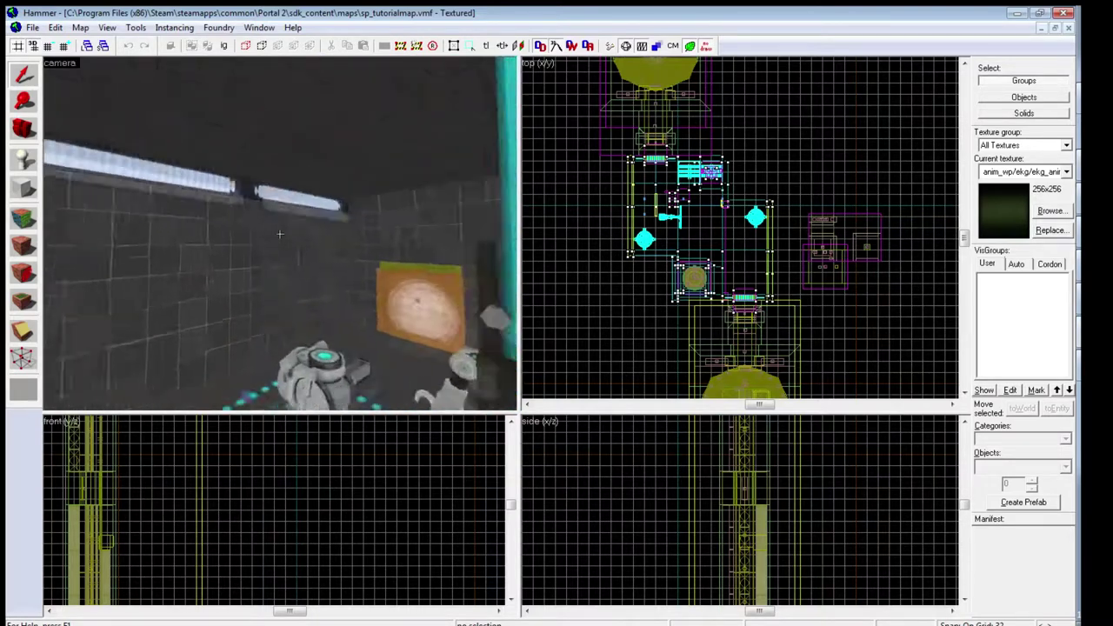
{"action": "key", "text": "w"}
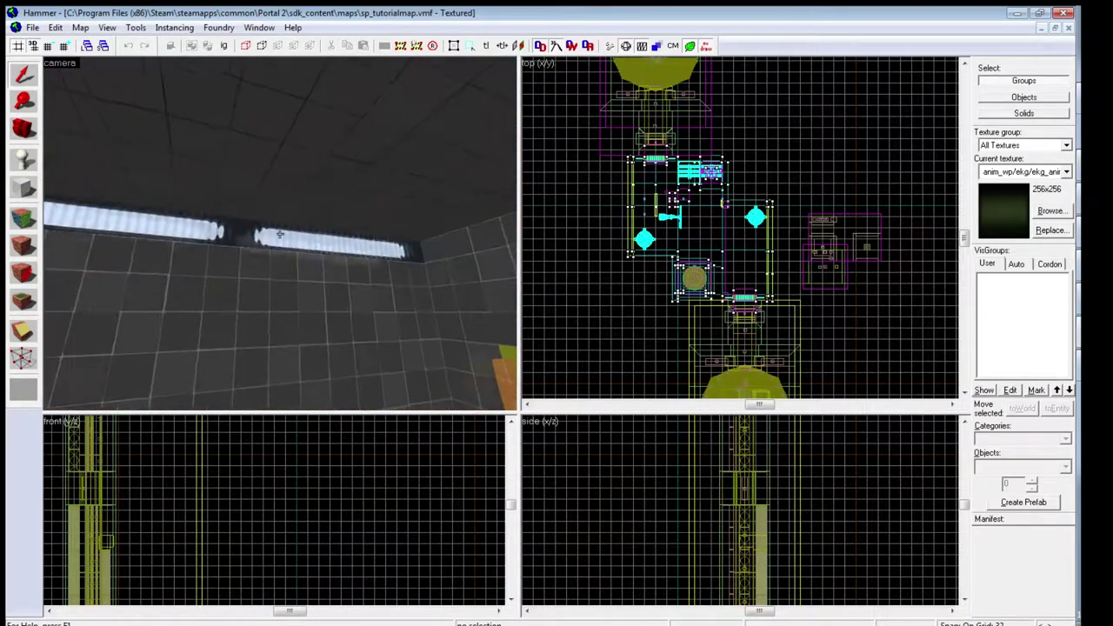
{"action": "key", "text": "w"}
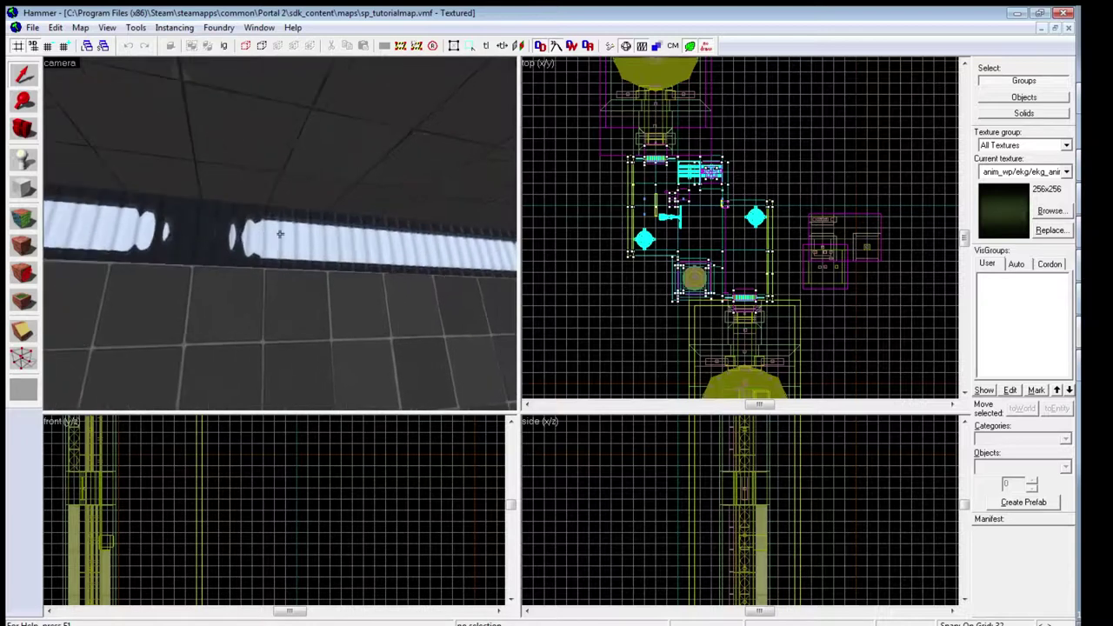
{"action": "key", "text": "s"}
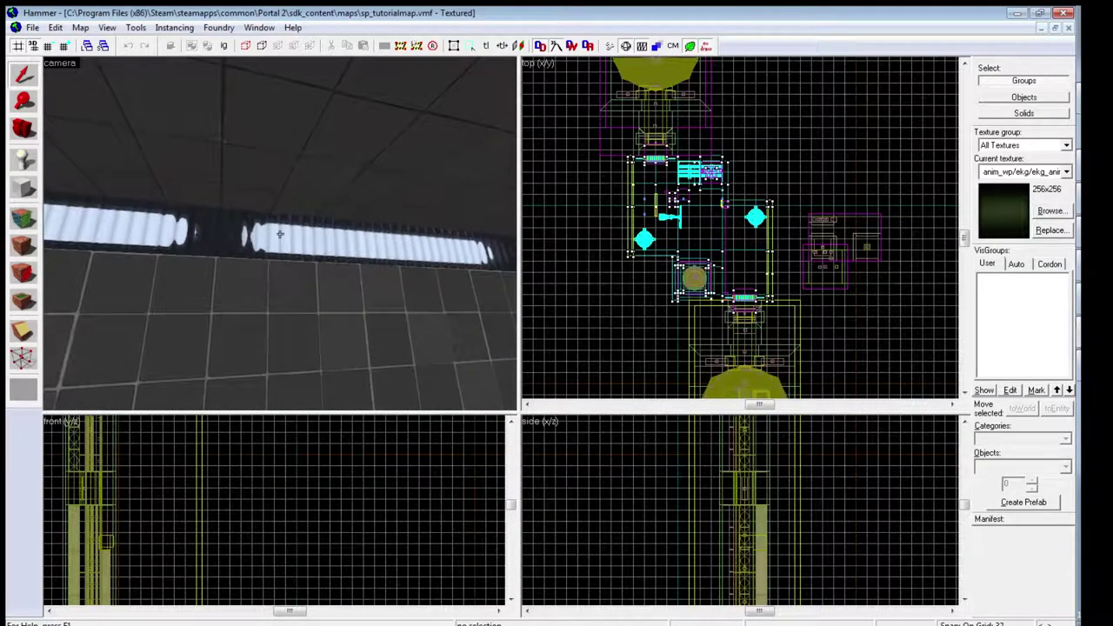
- Delete the grouped light strip section beside the chamber's corner, and undo the deletion
{"action": "left_click", "coordinate": [294, 240]}
{"action": "key", "text": "w"}
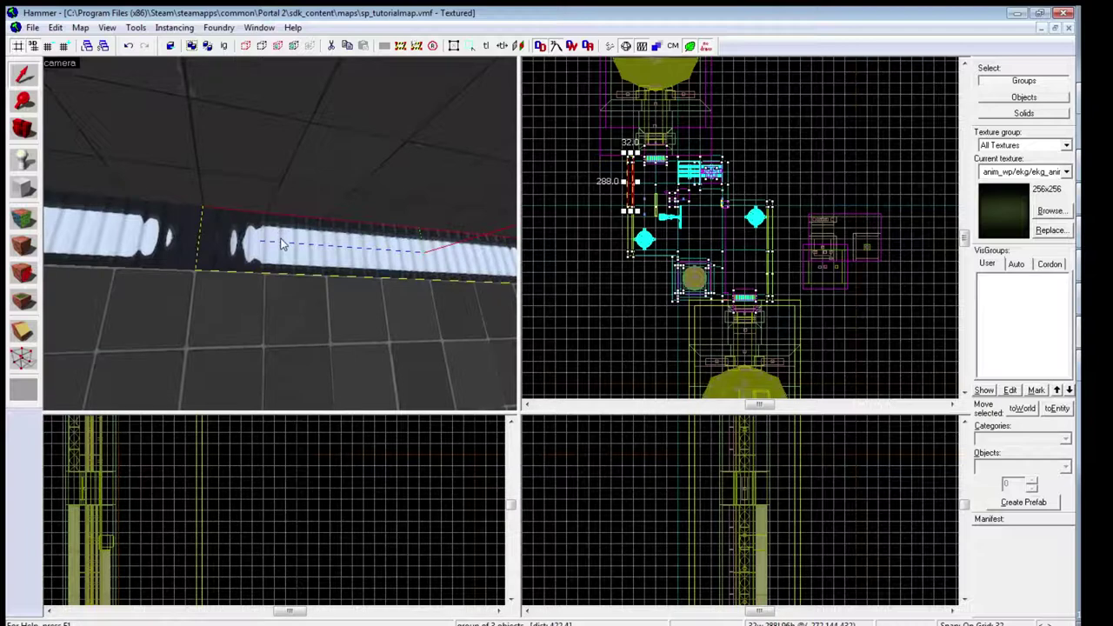
{"action": "key", "text": "Delete"}
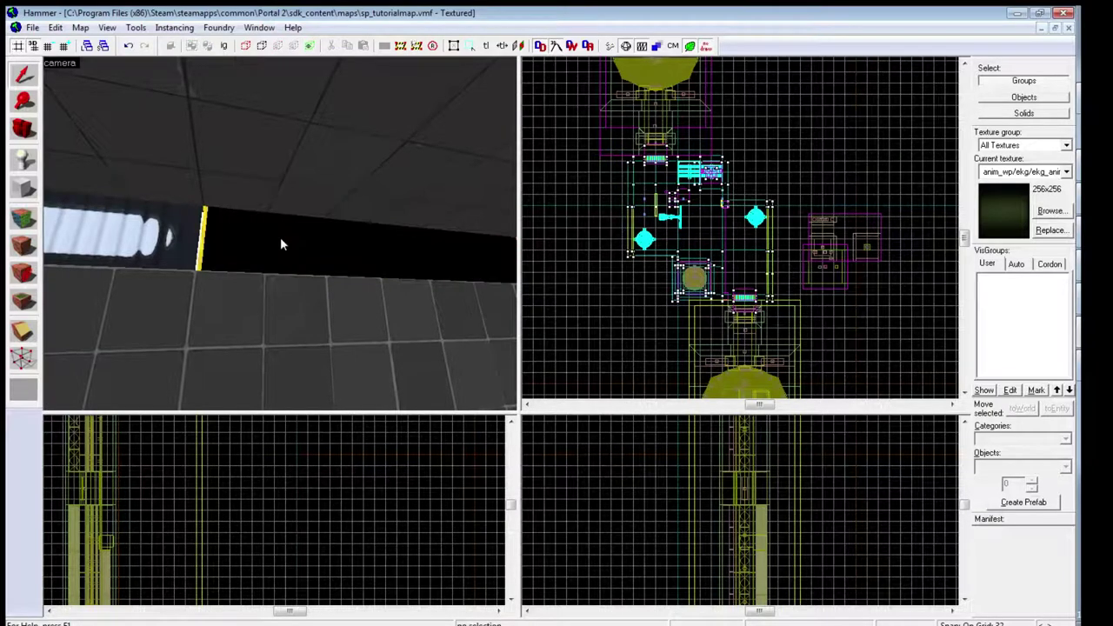
{"action": "key", "text": "z"}
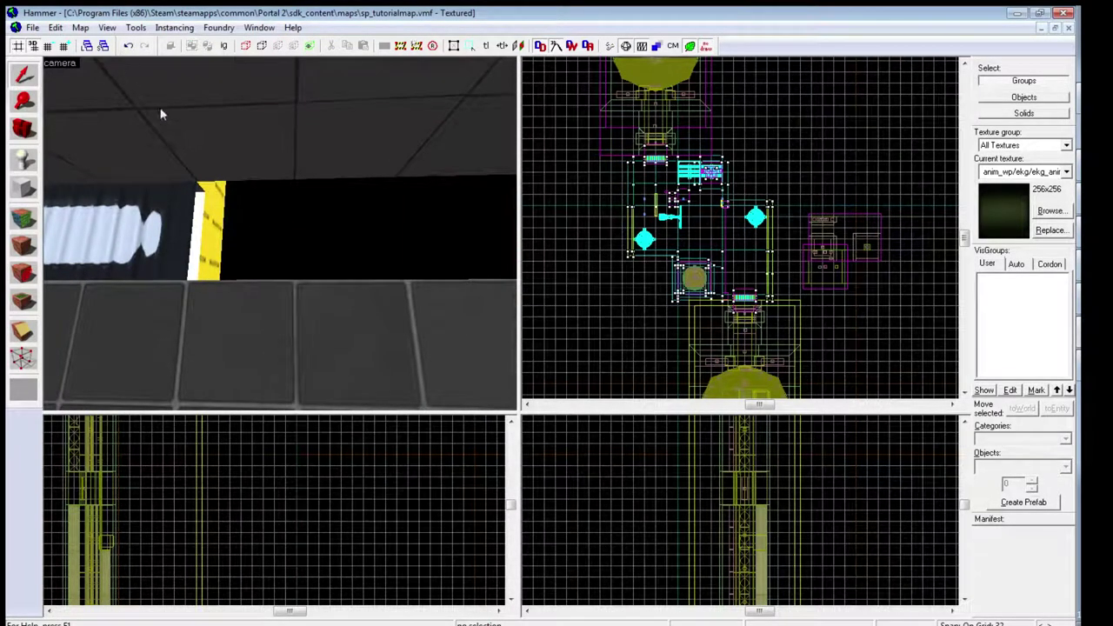
{"action": "key", "text": "ctrl+z"}
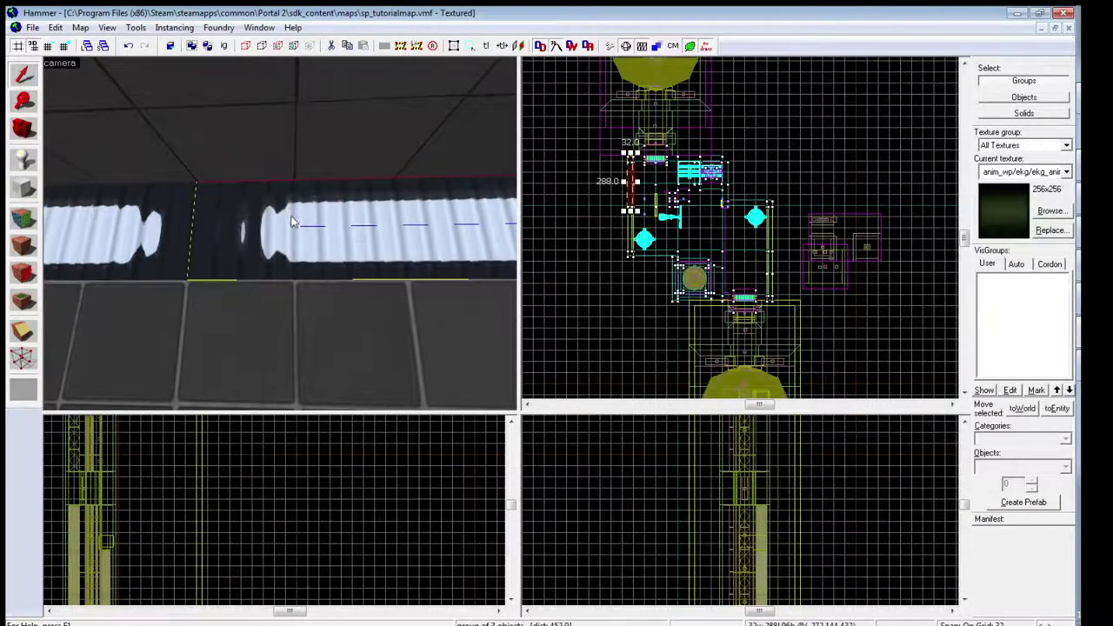
- Switch to selecting individual objects and delete the light strip's prop_static, selecting the brush behind it
{"action": "left_click", "coordinate": [1023, 97]}
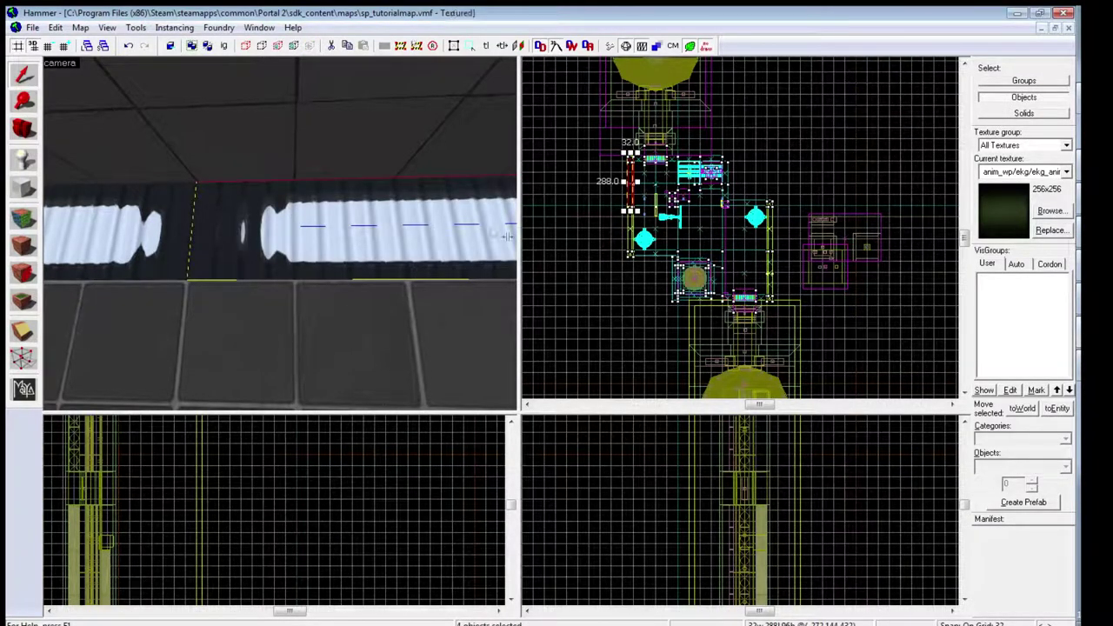
{"action": "left_click", "coordinate": [422, 218]}
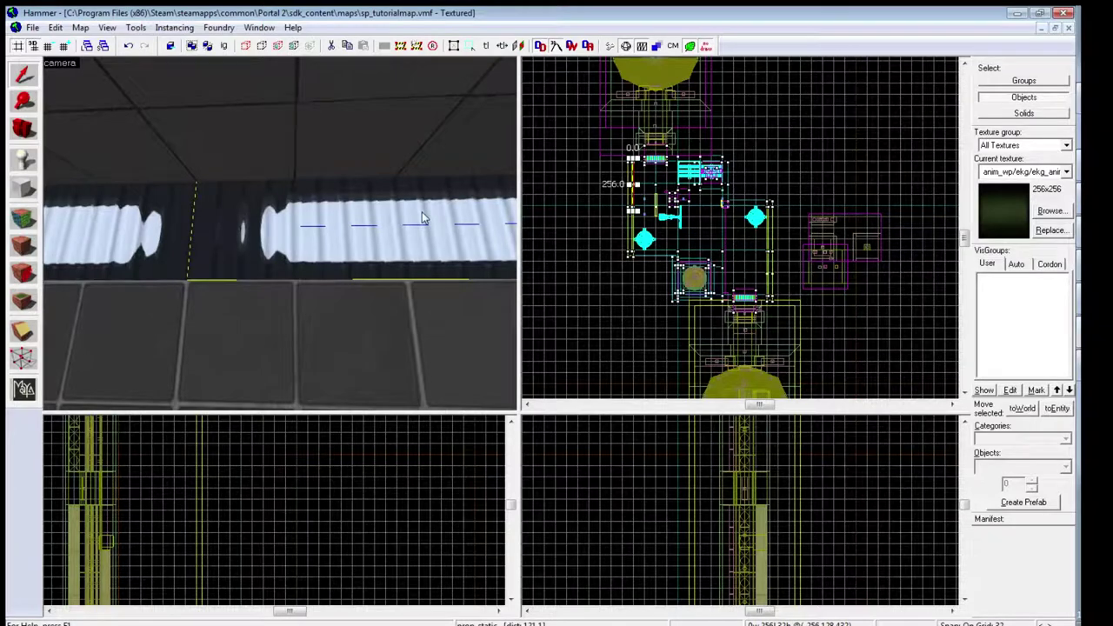
{"action": "left_click", "coordinate": [422, 217]}
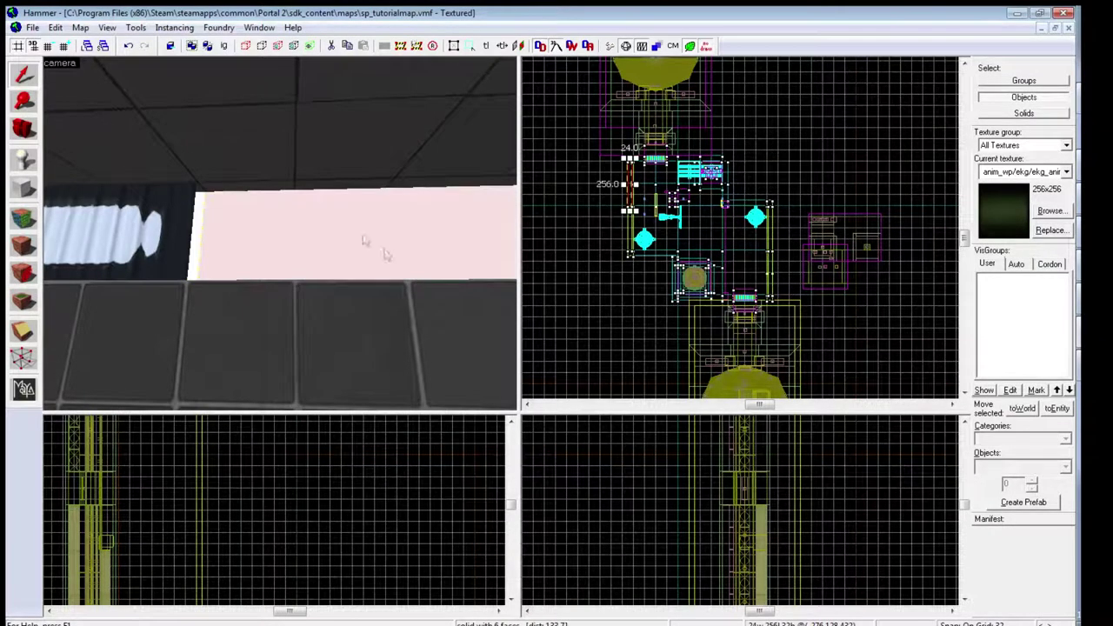
- Examine the exposed white light brush up close and from across the chamber, leaving nothing selected
{"action": "key", "text": "z"}
{"action": "key", "text": "w"}
{"action": "key", "text": "w"}
{"action": "key", "text": "z"}
{"action": "left_click", "coordinate": [594, 276]}
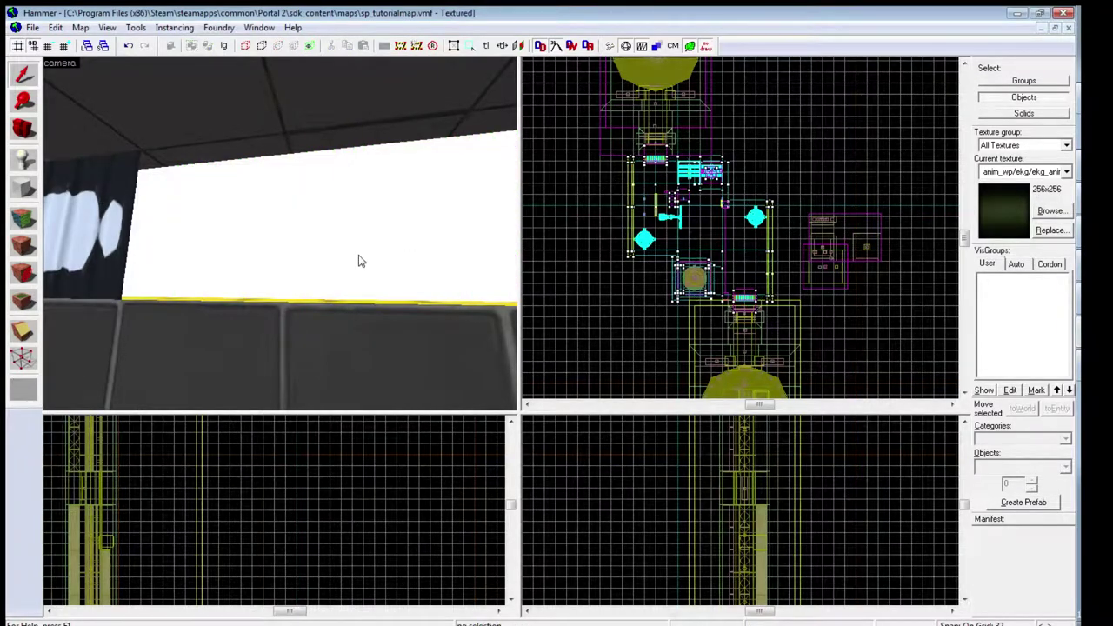
{"action": "key", "text": "z"}
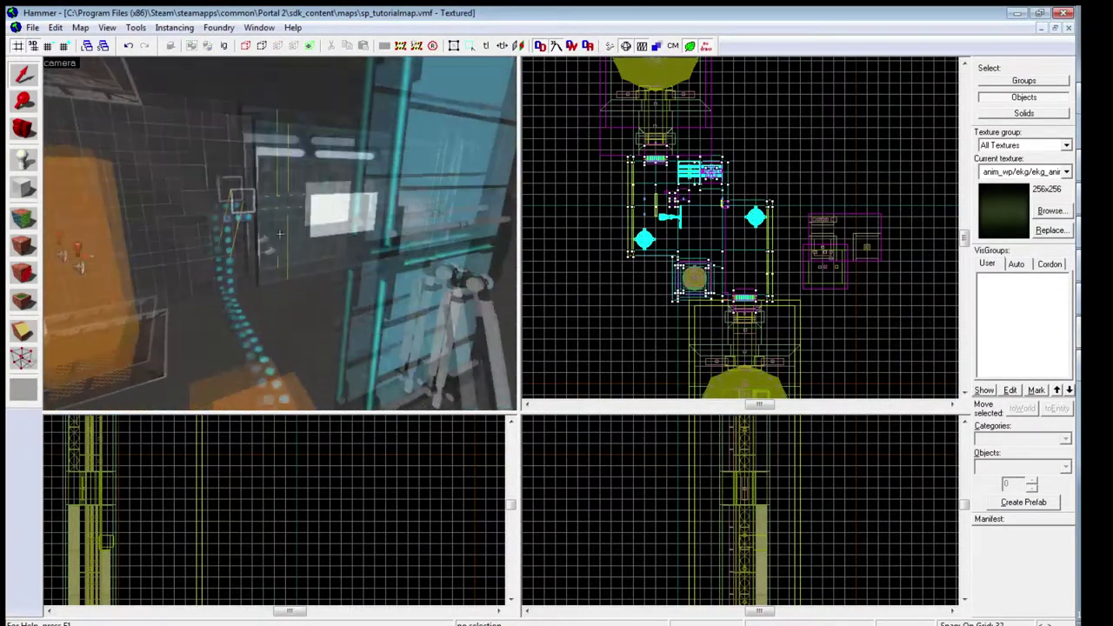
{"action": "key", "text": "w"}
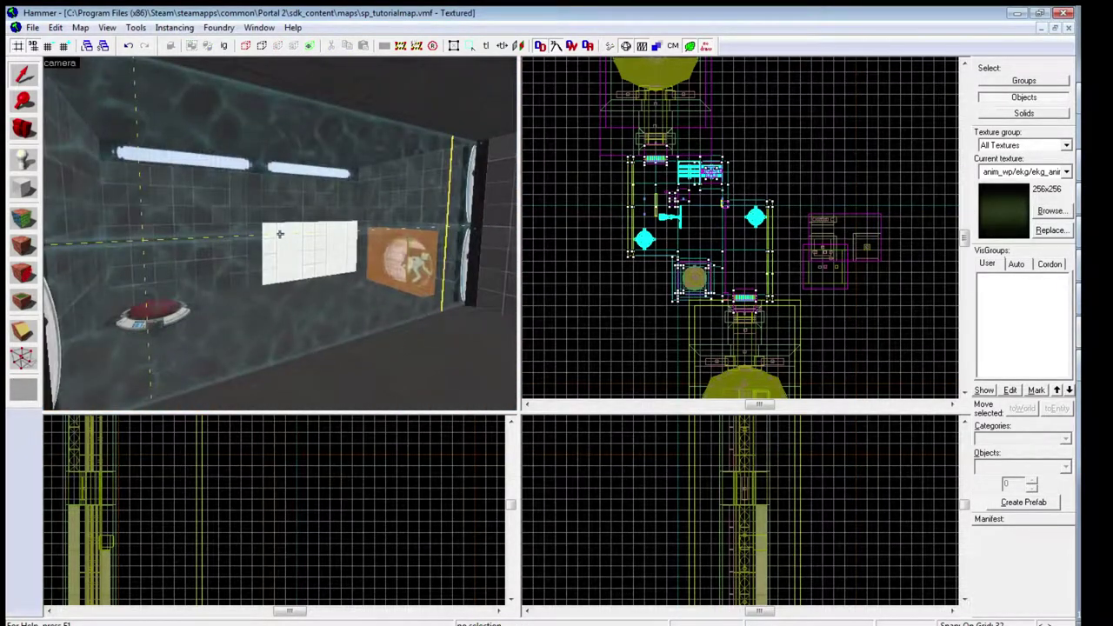
{"action": "key", "text": "w"}
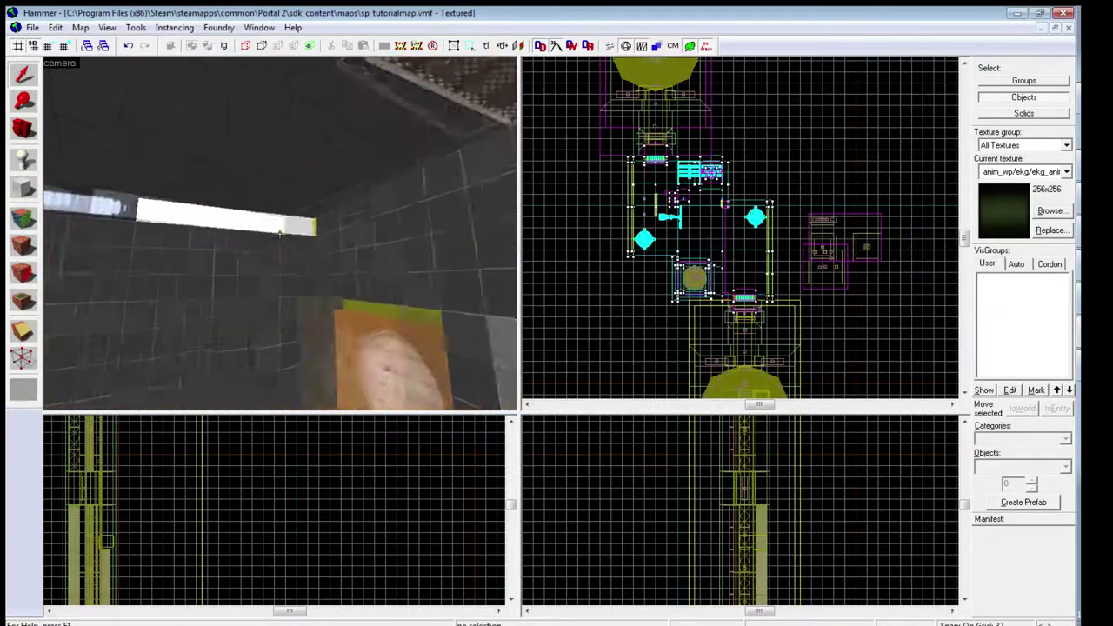
{"action": "key", "text": "z"}
{"action": "left_click", "coordinate": [278, 235]}
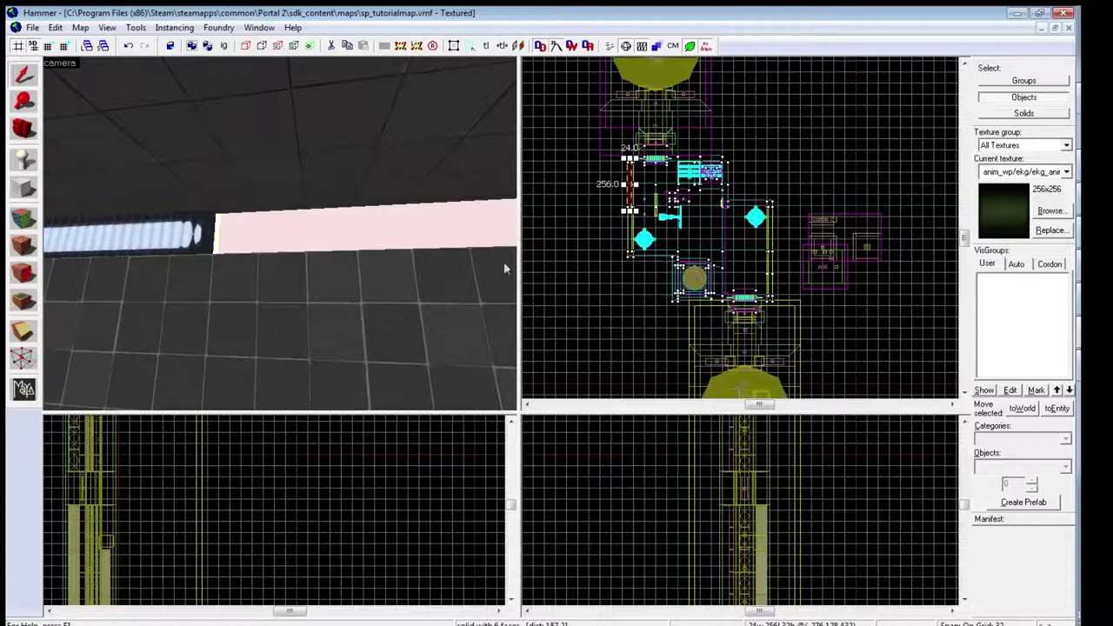
{"action": "left_click", "coordinate": [603, 299]}
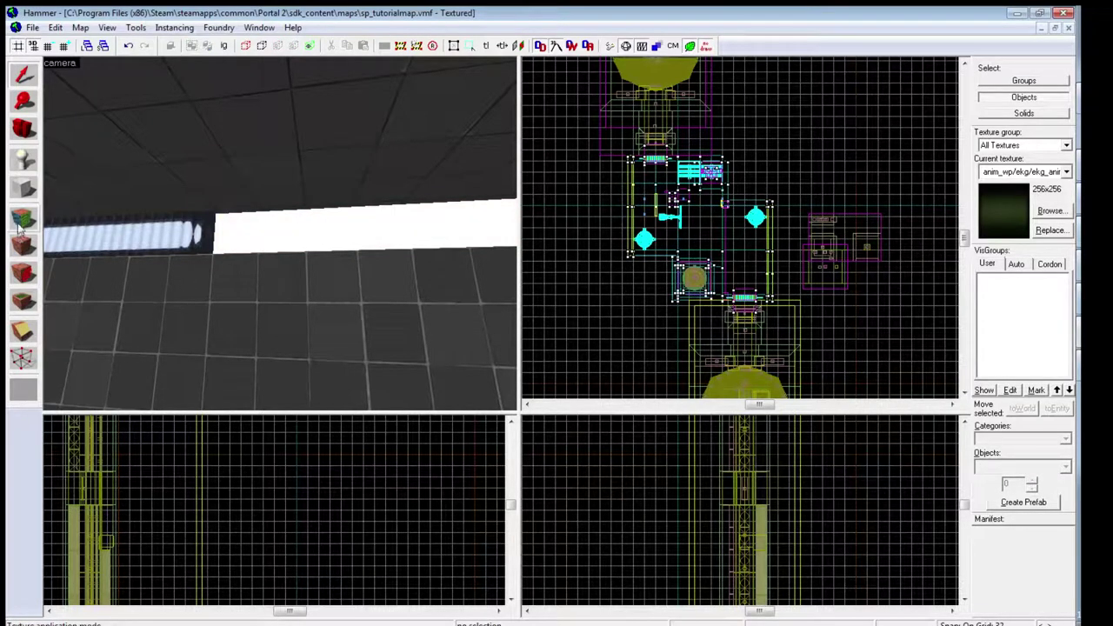
- Select the light brush's front face for texture editing and filter the texture browser by "light"
{"action": "left_click", "coordinate": [24, 217]}
{"action": "left_click", "coordinate": [261, 231]}
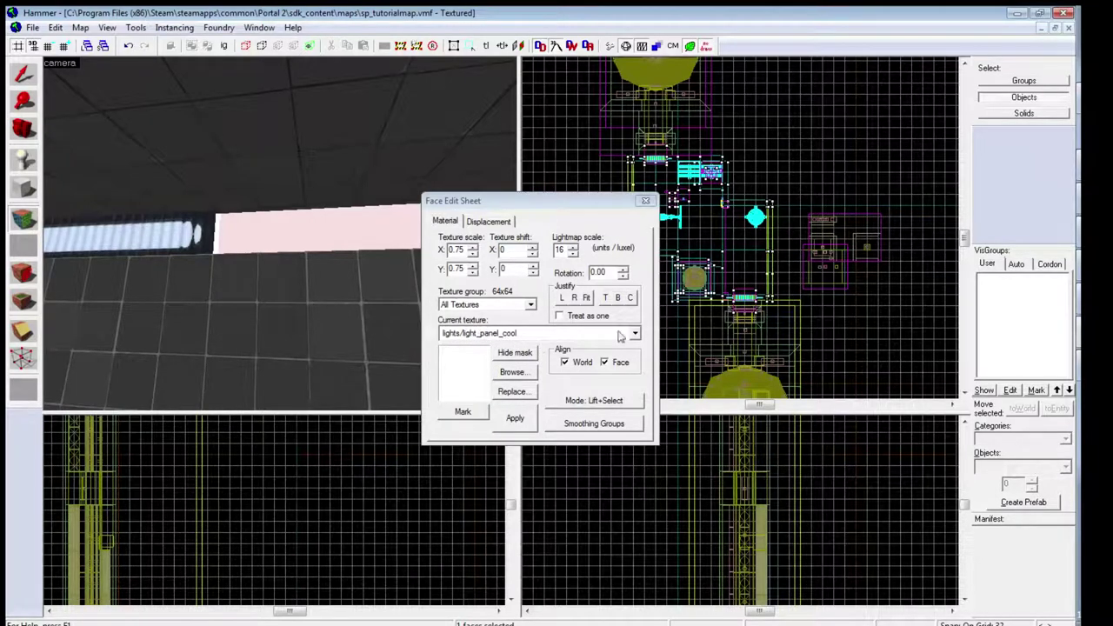
{"action": "left_click", "coordinate": [520, 372]}
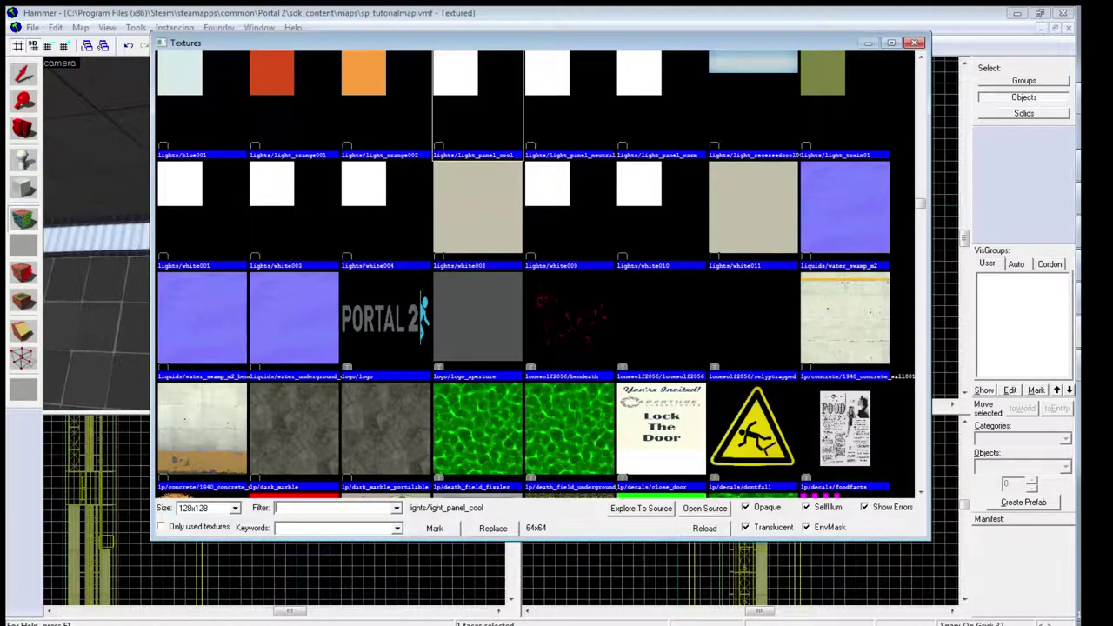
{"action": "type", "text": "light"}
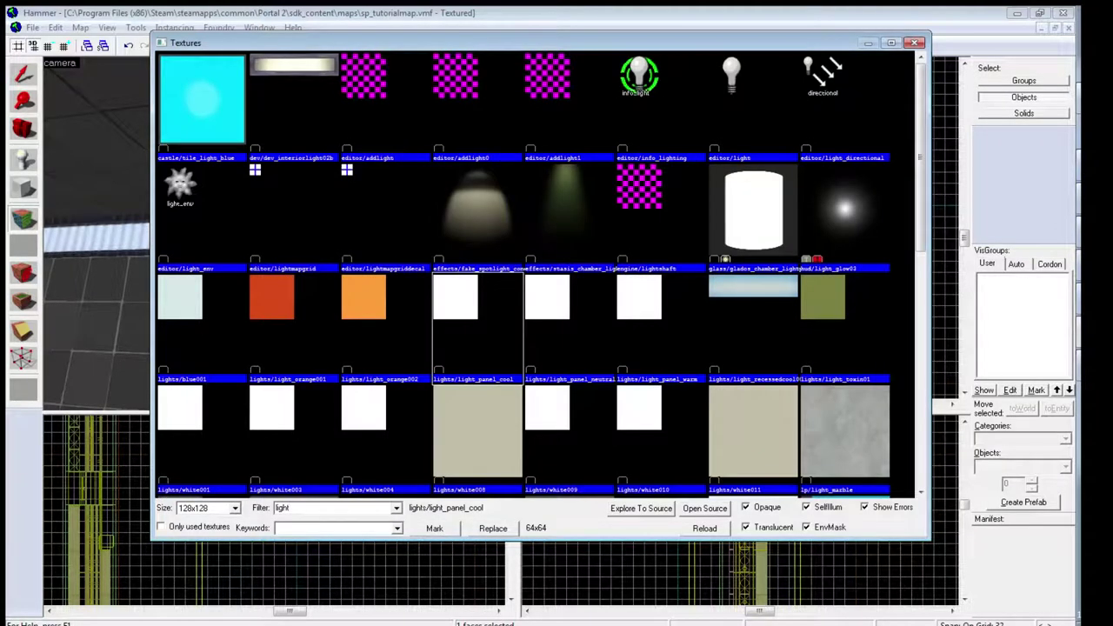
- Compare the light_panel_neutral, light_panel_warm and light_panel_cool textures, and keep lights/light_panel_cool chosen
{"action": "left_click", "coordinate": [565, 322]}
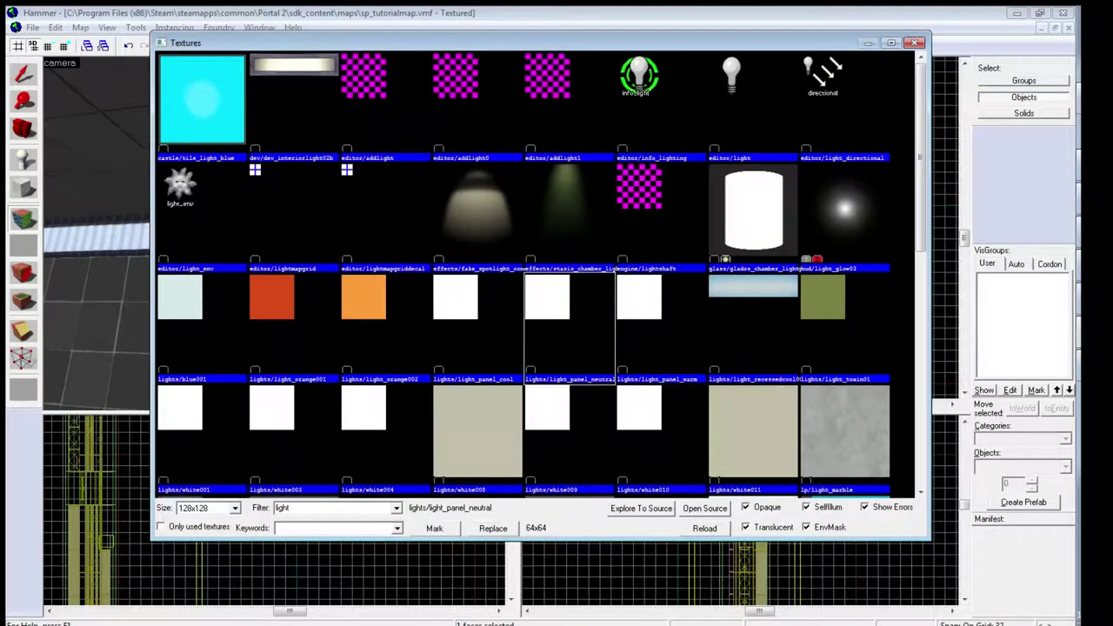
{"action": "left_click", "coordinate": [659, 322]}
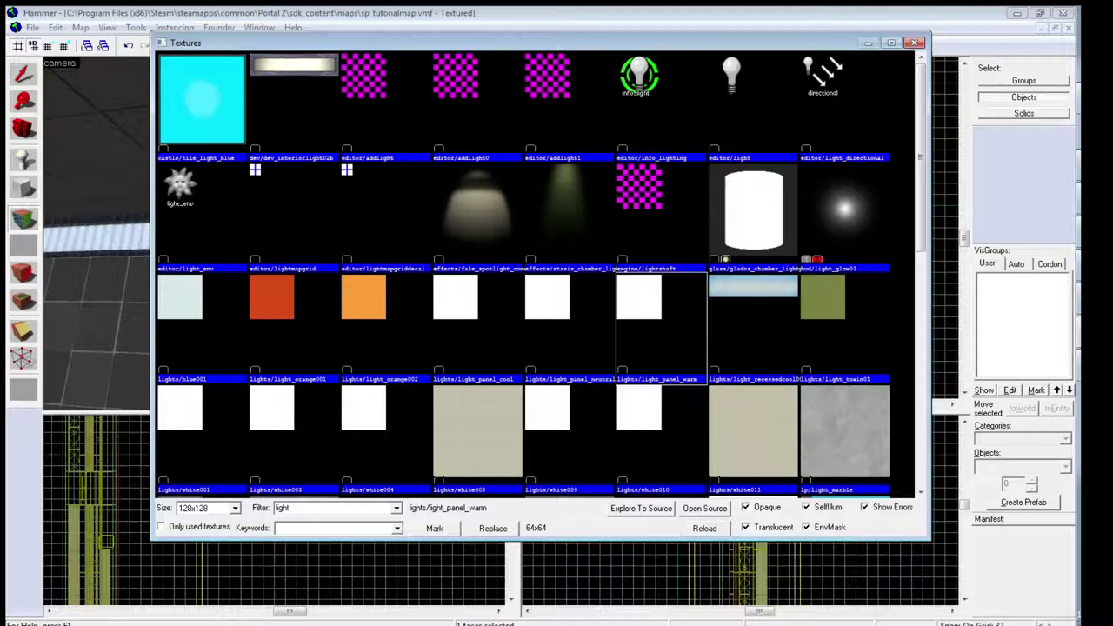
{"action": "left_click", "coordinate": [569, 328]}
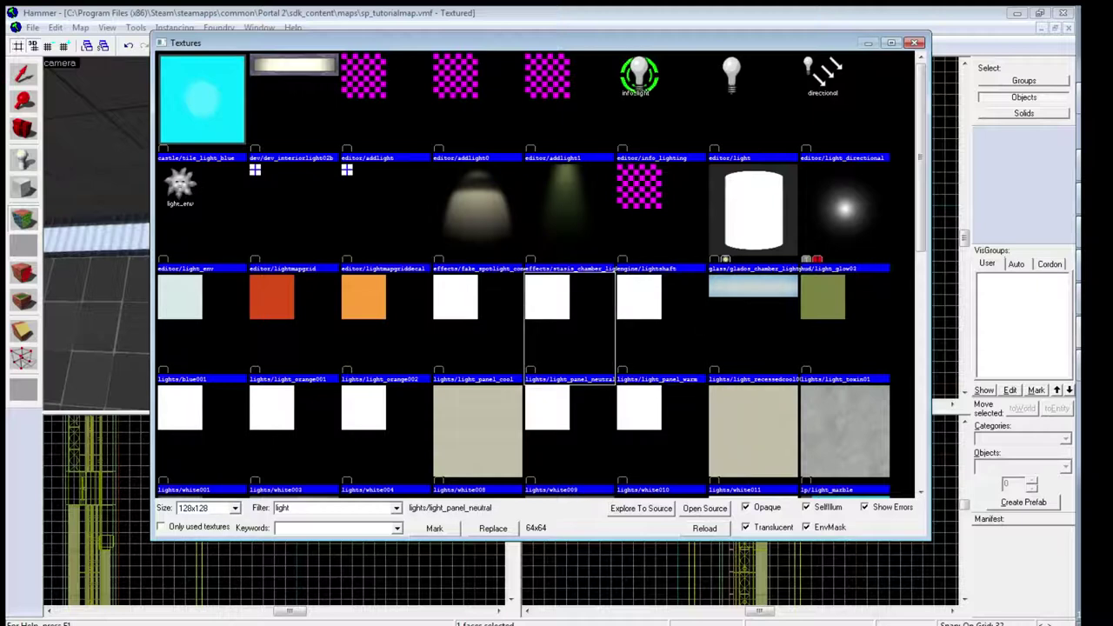
{"action": "left_click", "coordinate": [477, 327]}
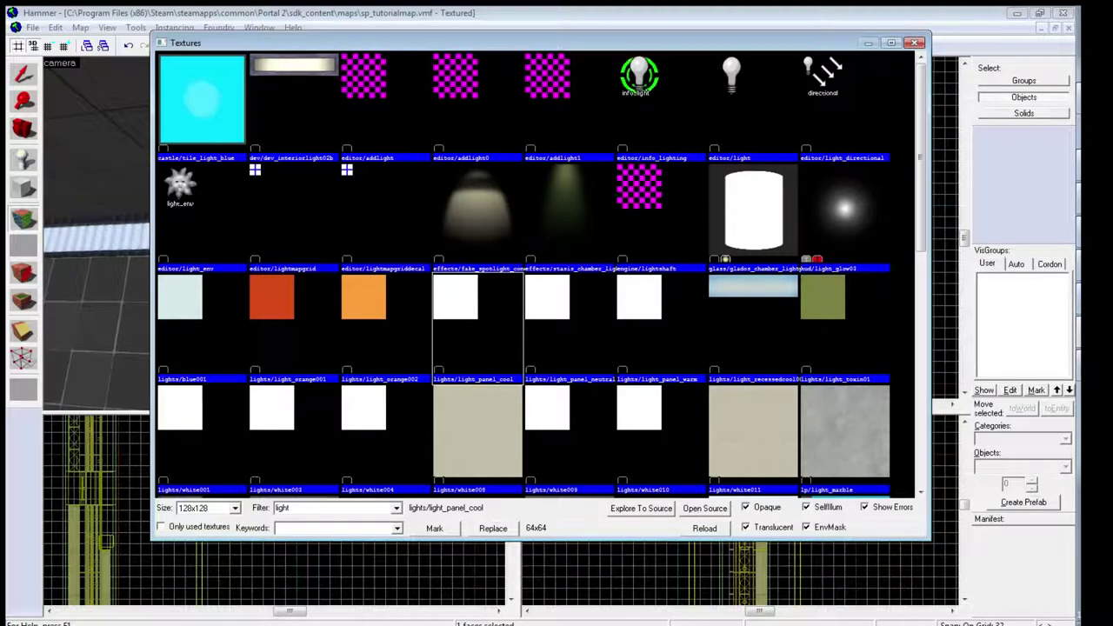
{"action": "left_click", "coordinate": [569, 328]}
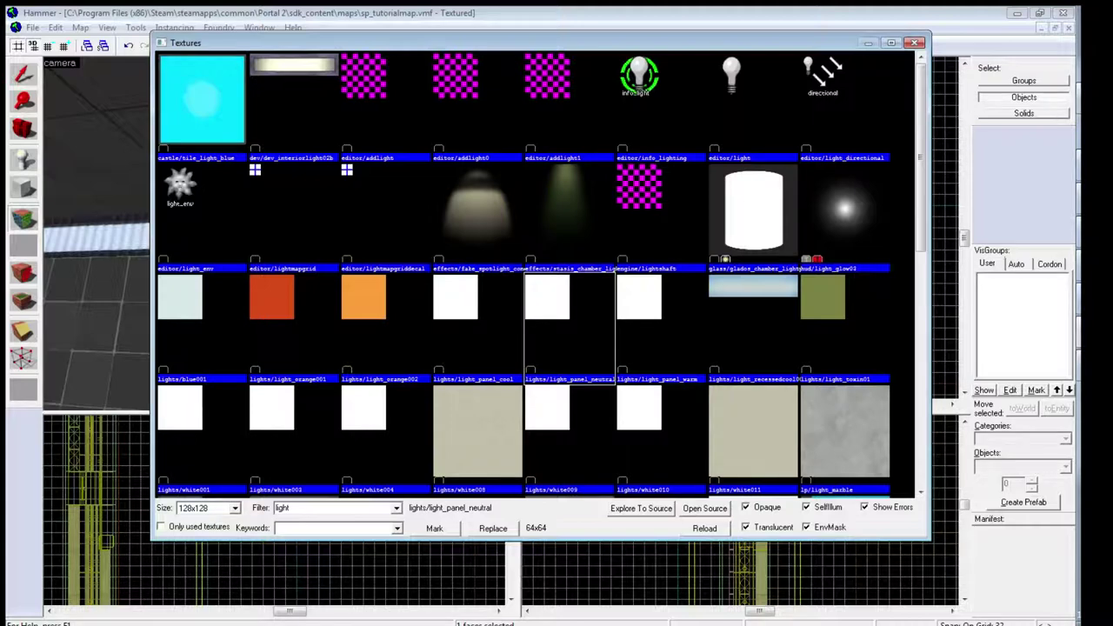
{"action": "left_click", "coordinate": [478, 328]}
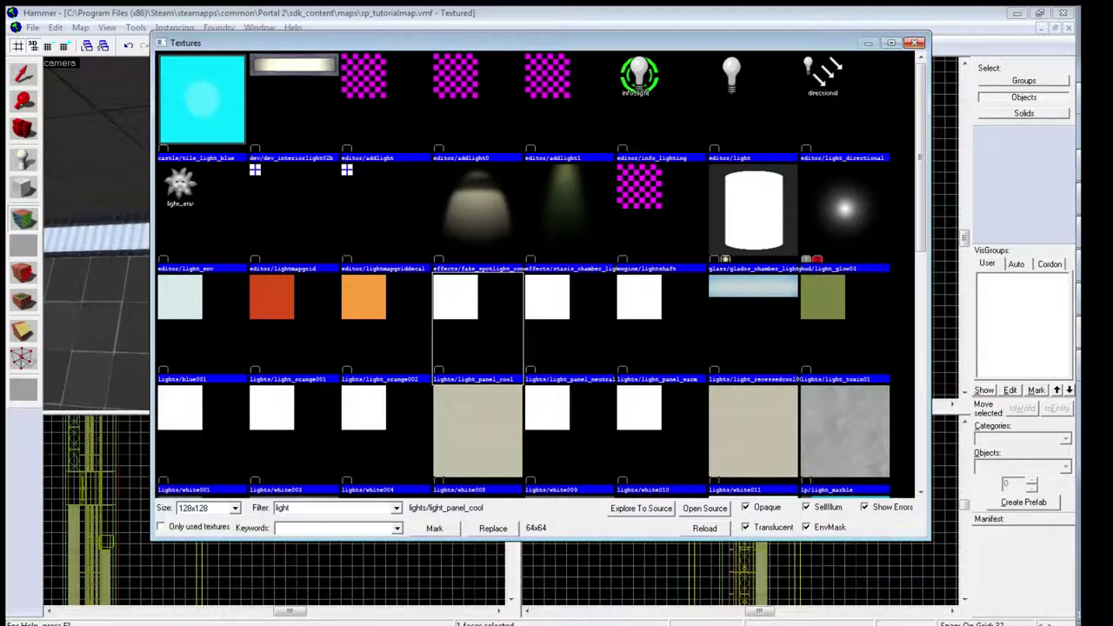
{"action": "left_click", "coordinate": [913, 42]}
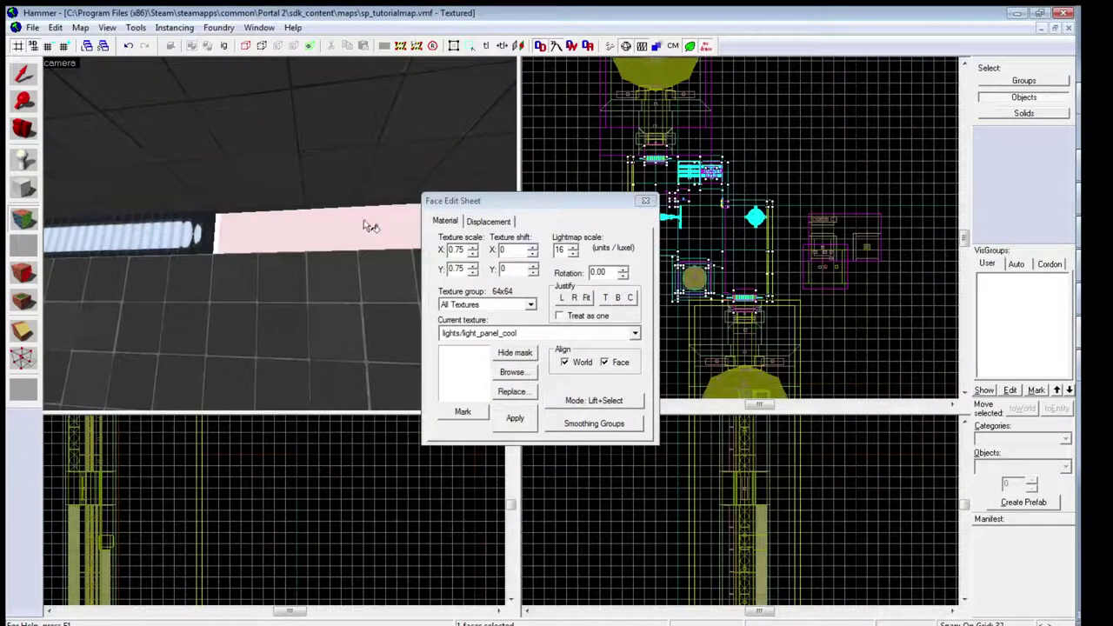
- Inspect the texture settings of the dark wall face below the light, and those of the light brush's face
{"action": "key", "text": "z"}
{"action": "key", "text": "w"}
{"action": "key", "text": "z"}
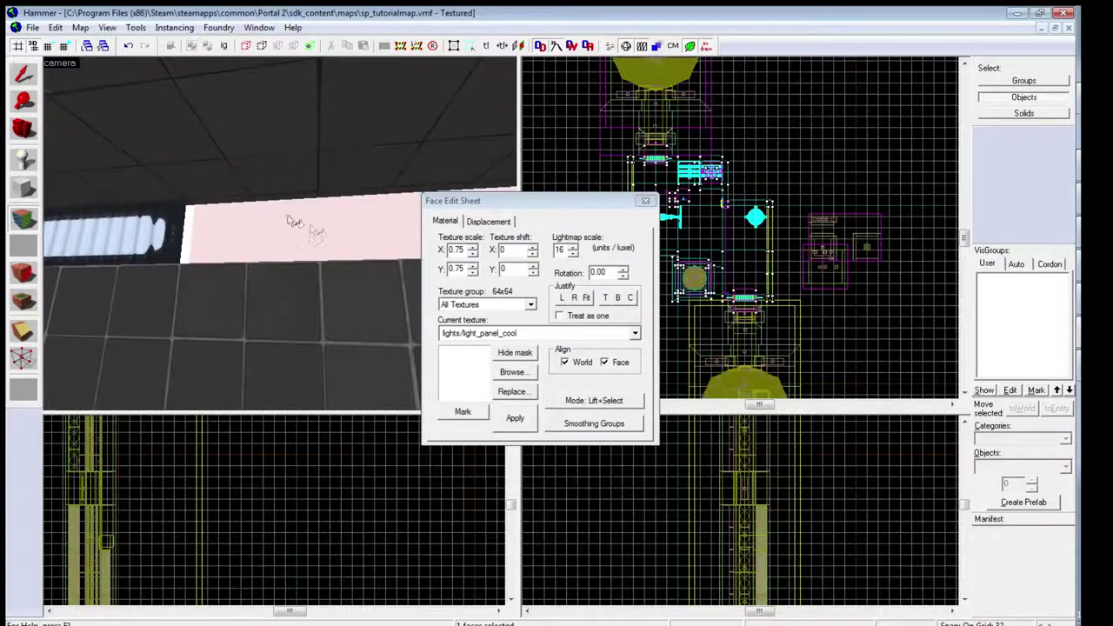
{"action": "left_click", "coordinate": [296, 291]}
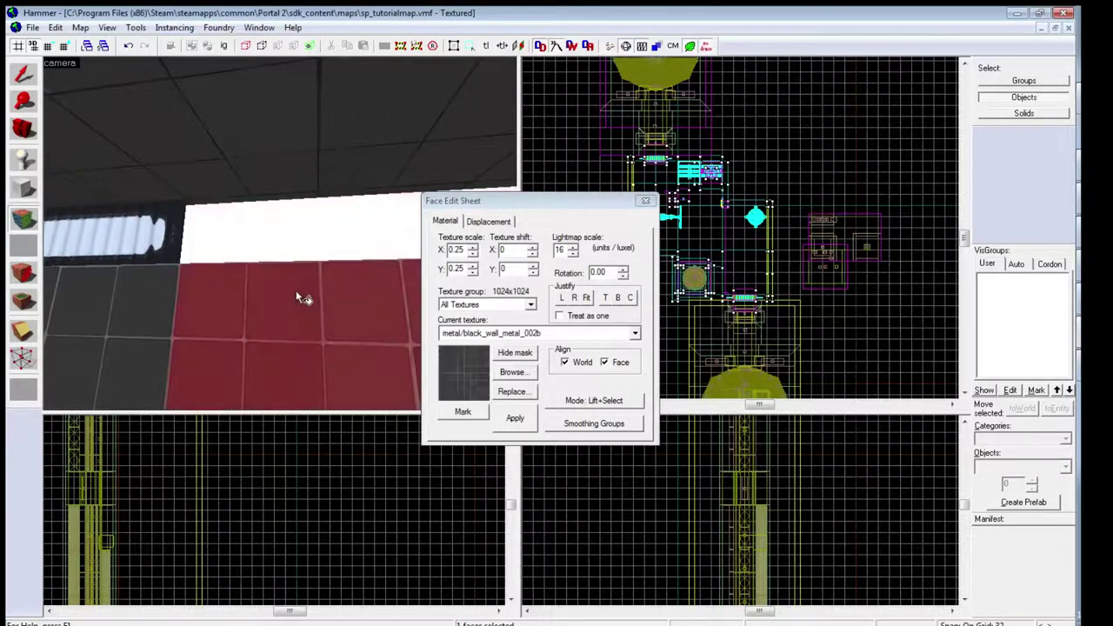
{"action": "left_click", "coordinate": [293, 236]}
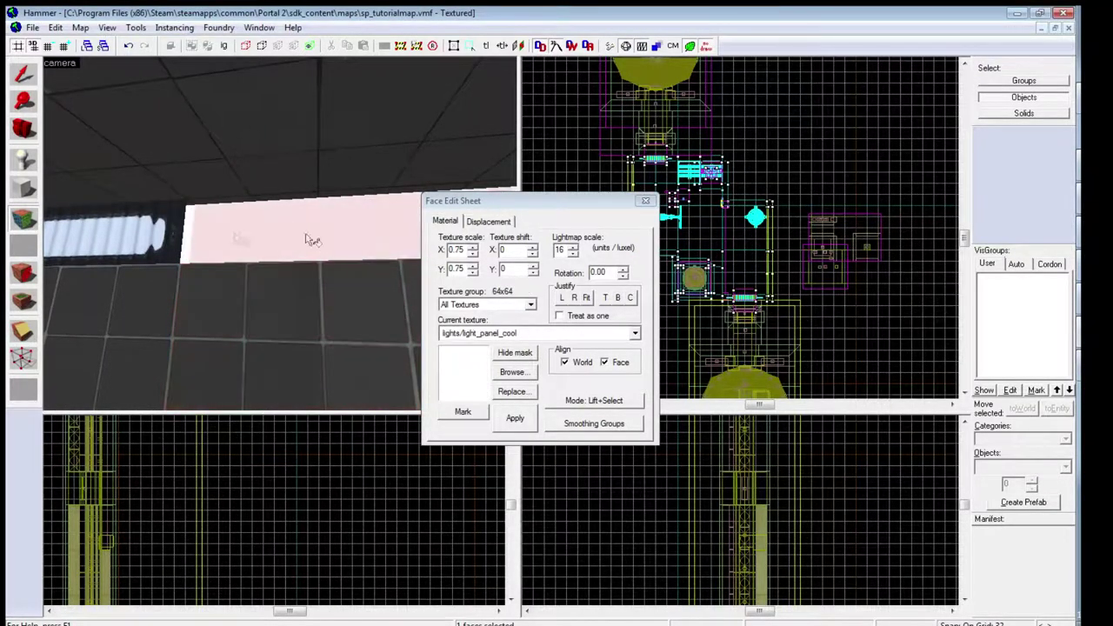
- Set the light brush face's texture scale to 1.50 in both X and Y
{"action": "left_click", "coordinate": [460, 252]}
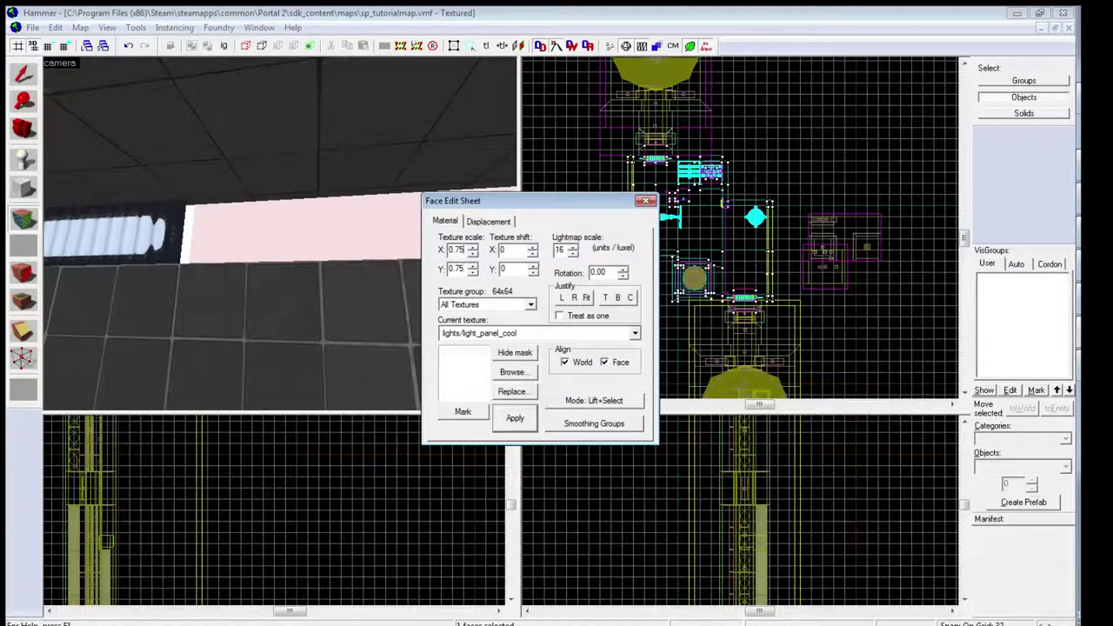
{"action": "left_click", "coordinate": [336, 221]}
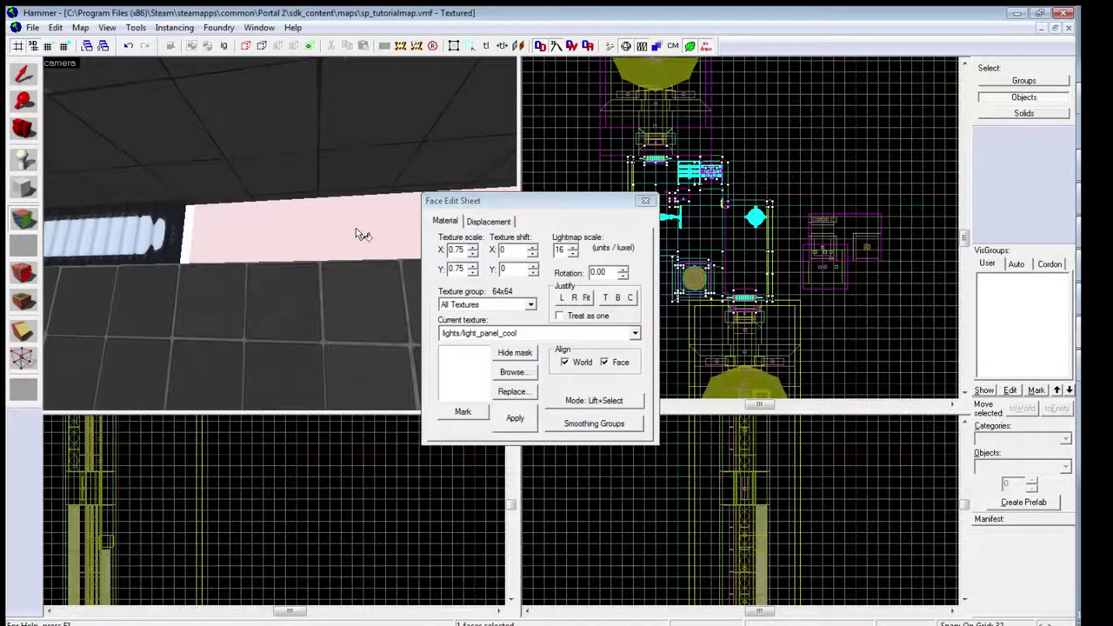
{"action": "left_click", "coordinate": [453, 251]}
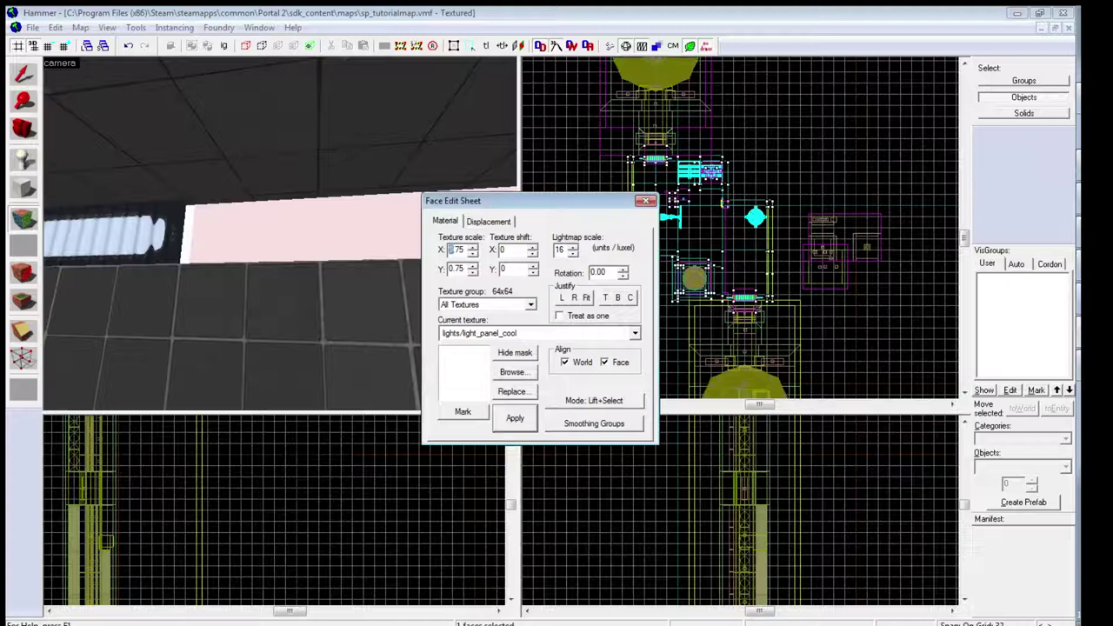
{"action": "type", "text": "1.507"}
{"action": "key", "text": "Tab"}
{"action": "type", "text": "1.50"}
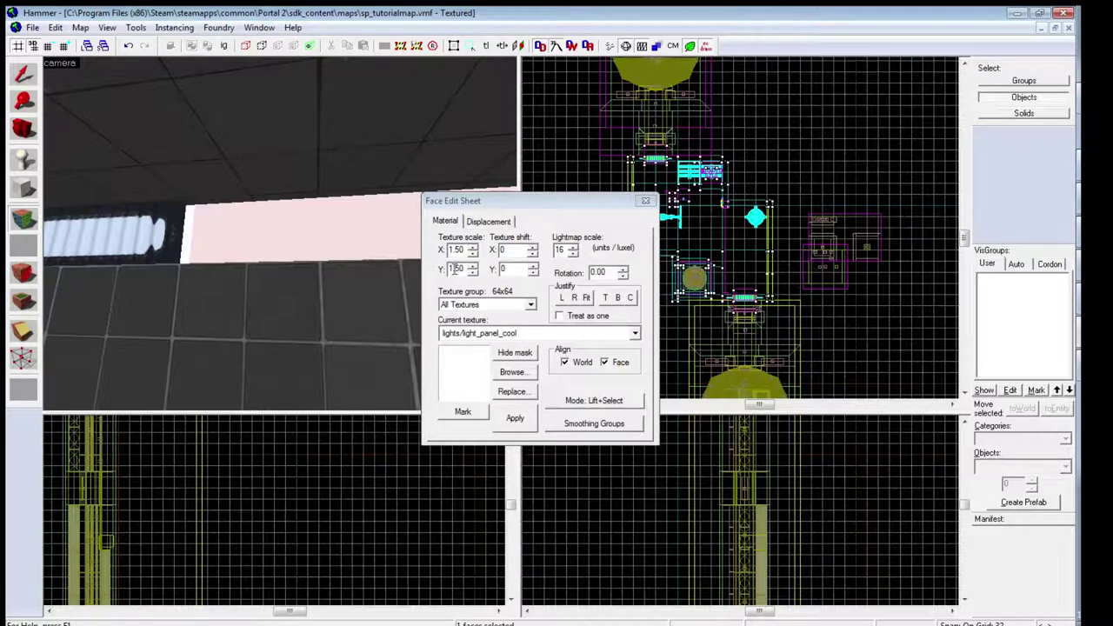
- Set the light face's X and Y texture scale back to 0.75 and finish face editing
{"action": "left_click", "coordinate": [452, 269]}
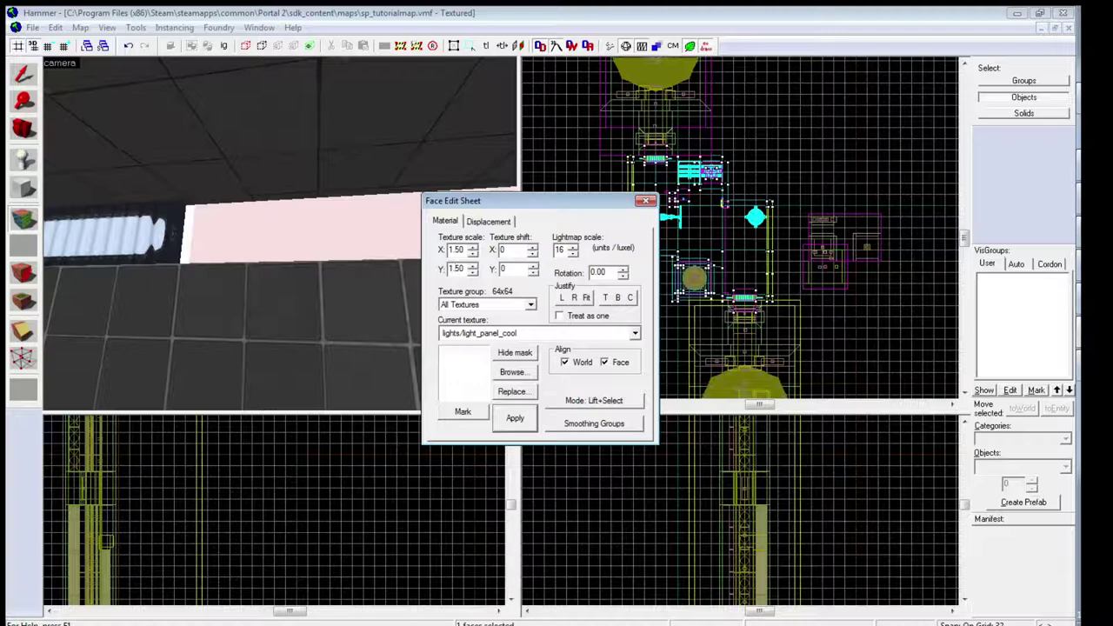
{"action": "left_click", "coordinate": [460, 268]}
{"action": "left_click", "coordinate": [456, 249]}
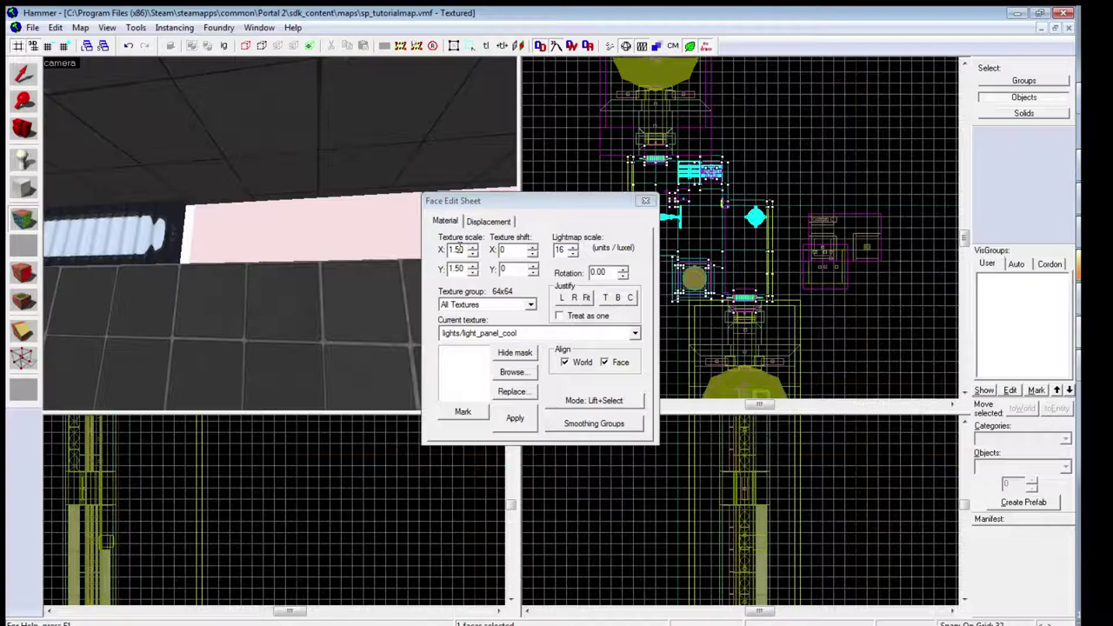
{"action": "left_click", "coordinate": [456, 269]}
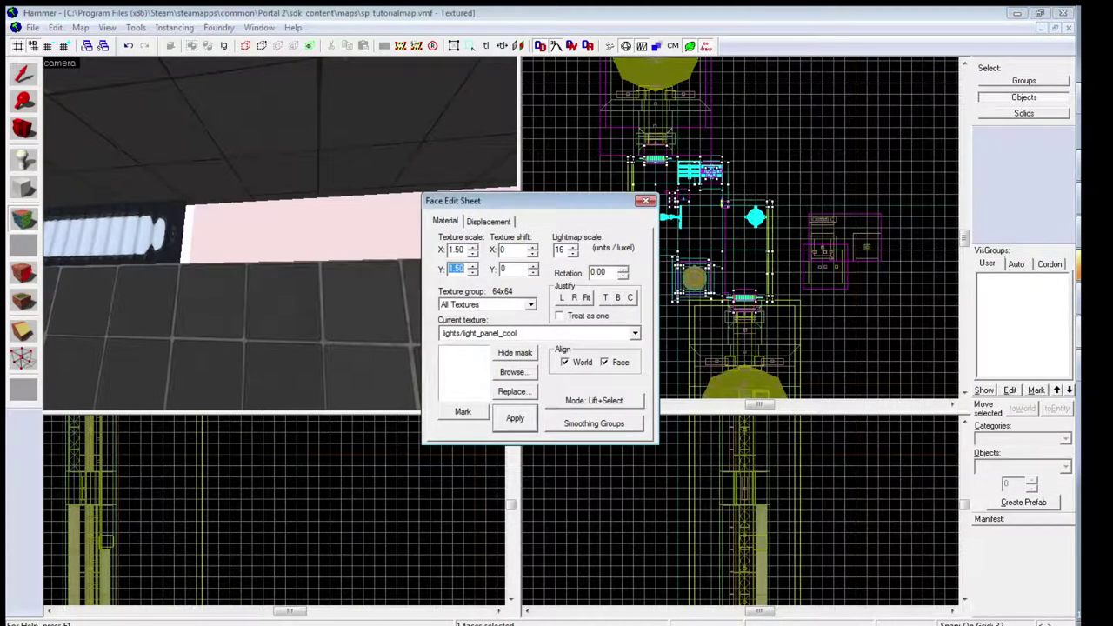
{"action": "type", "text": "0.75"}
{"action": "key", "text": "shift+Tab"}
{"action": "type", "text": "0.75"}
{"action": "left_click", "coordinate": [645, 201]}
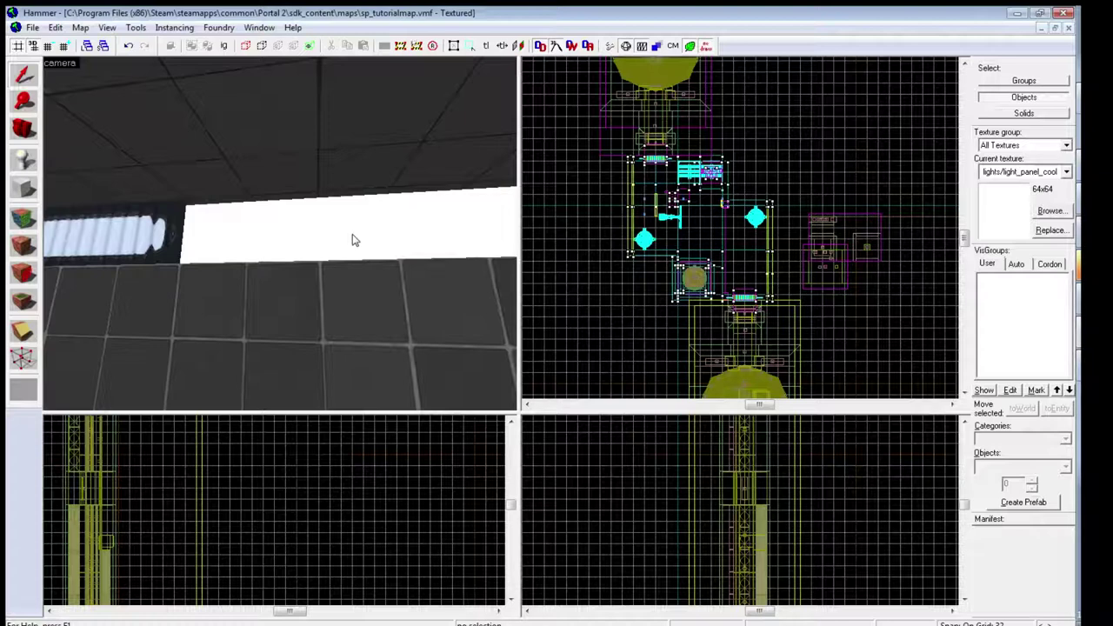
- Open the glass light cover prop's properties and search for "light" models for its World Model
{"action": "left_click", "coordinate": [322, 216]}
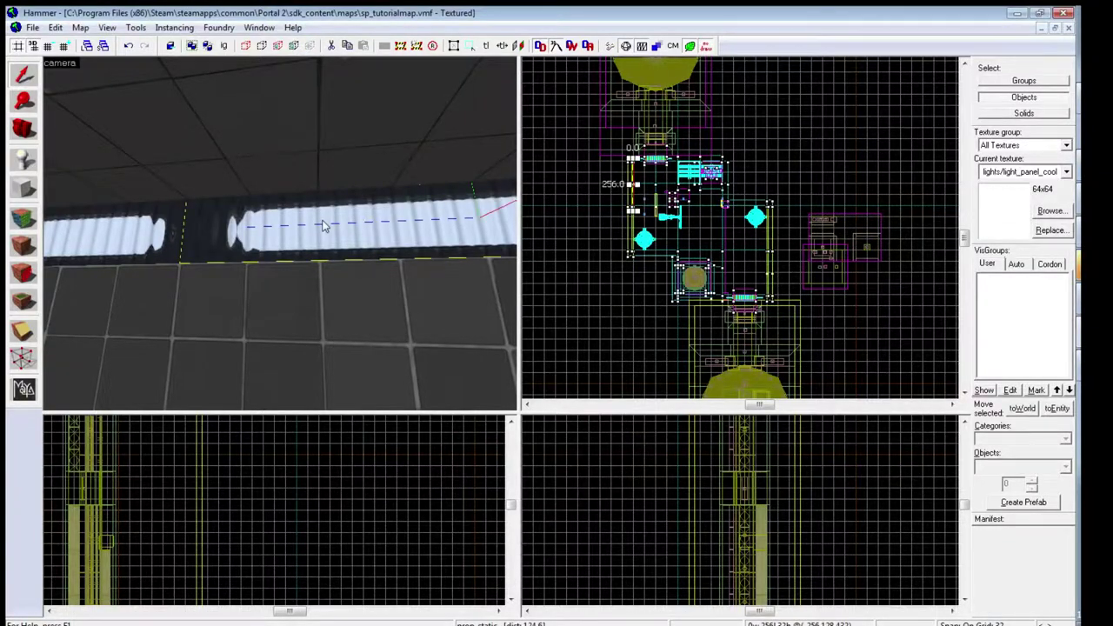
{"action": "key", "text": "alt+Return"}
{"action": "left_click", "coordinate": [350, 378]}
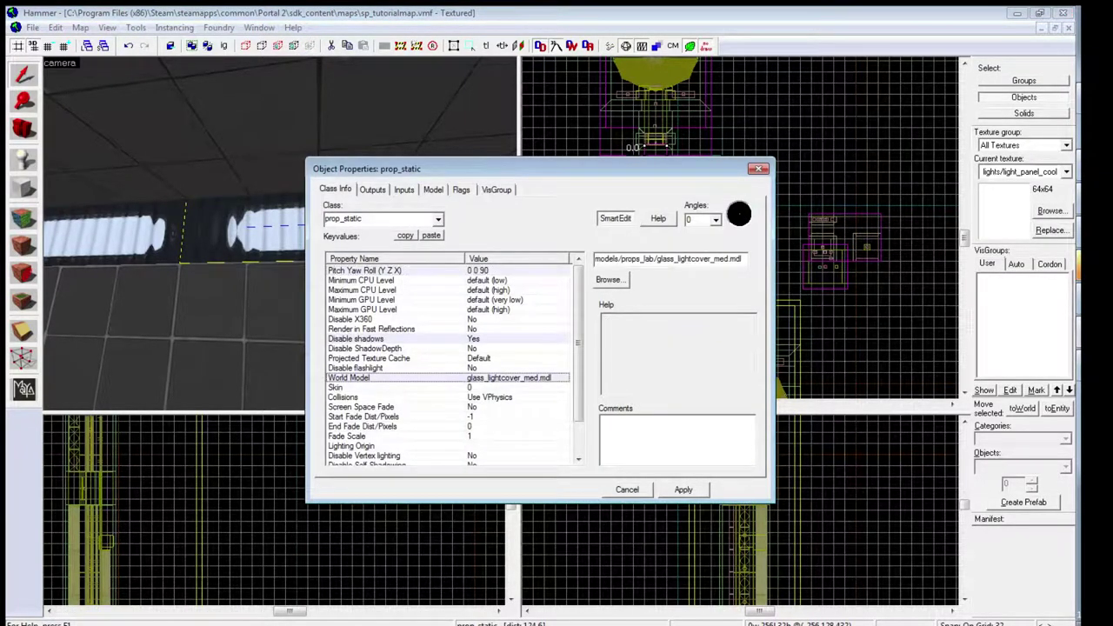
{"action": "left_click", "coordinate": [611, 280]}
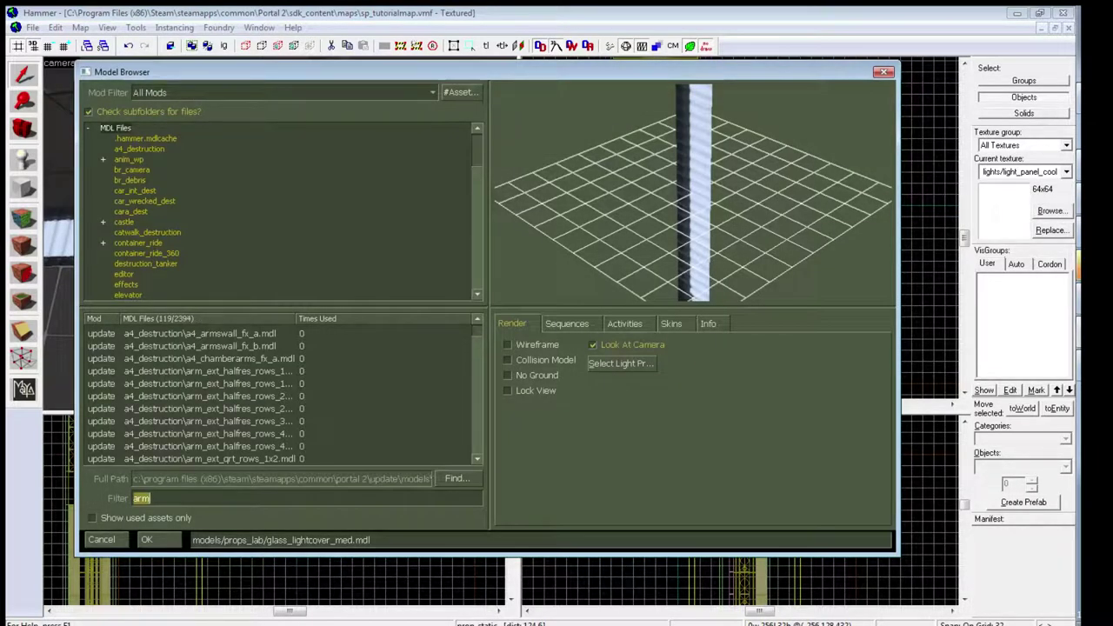
{"action": "type", "text": "light"}
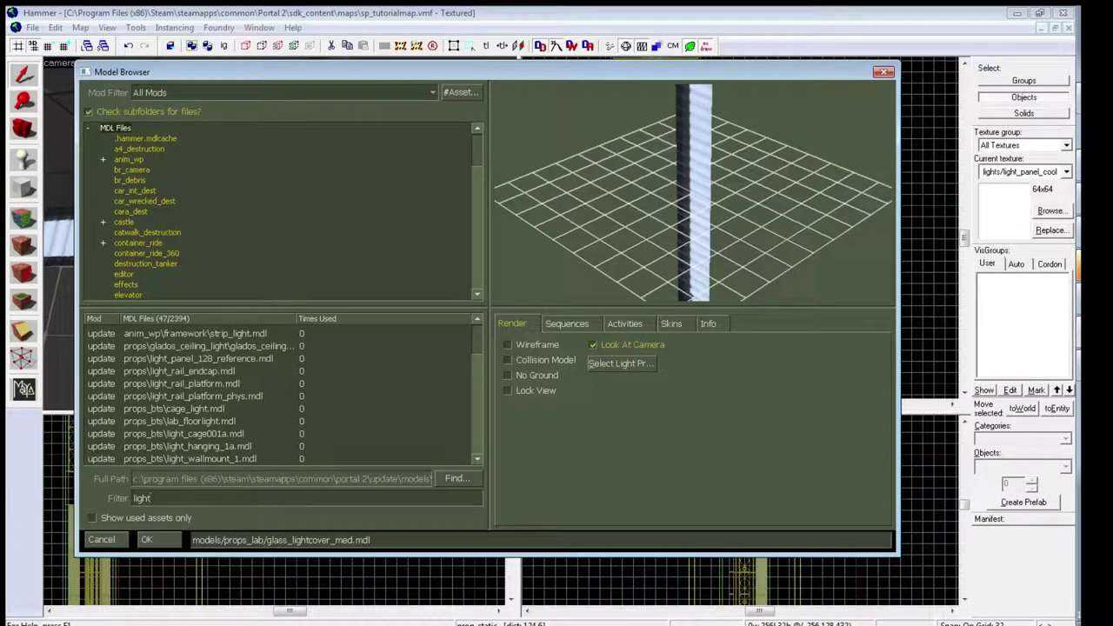
- Preview the strip_light.mdl and glados_ceiling_light.mdl models, viewing the strip light from below
{"action": "key", "text": "Down"}
{"action": "key", "text": "Down"}
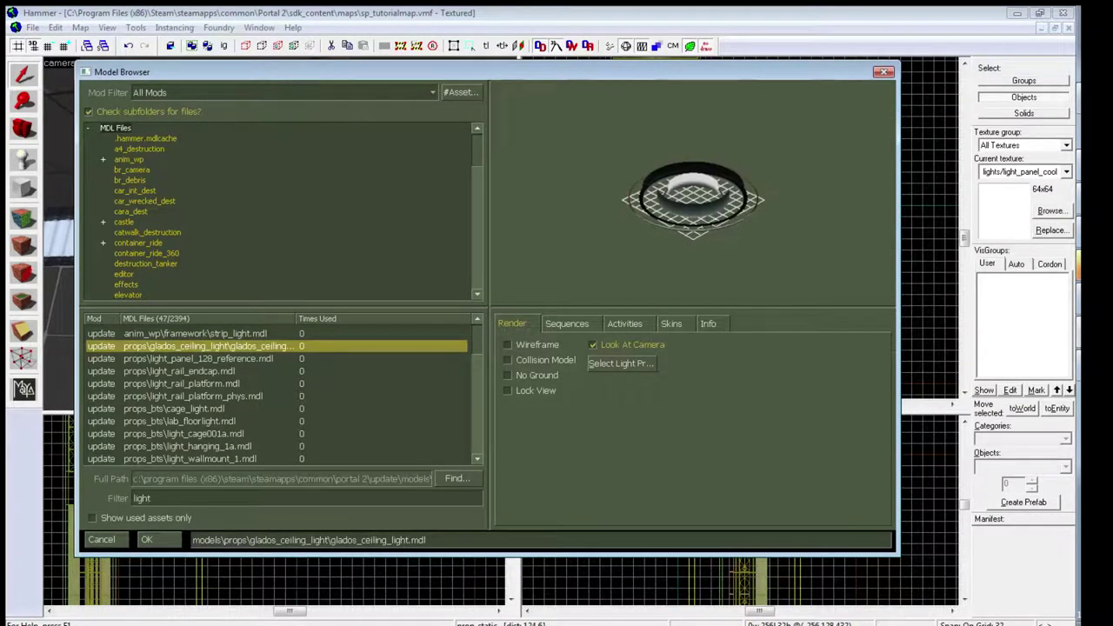
{"action": "key", "text": "Up"}
{"action": "left_click_drag", "start_coordinate": [693, 217], "coordinate": [722, 135]}
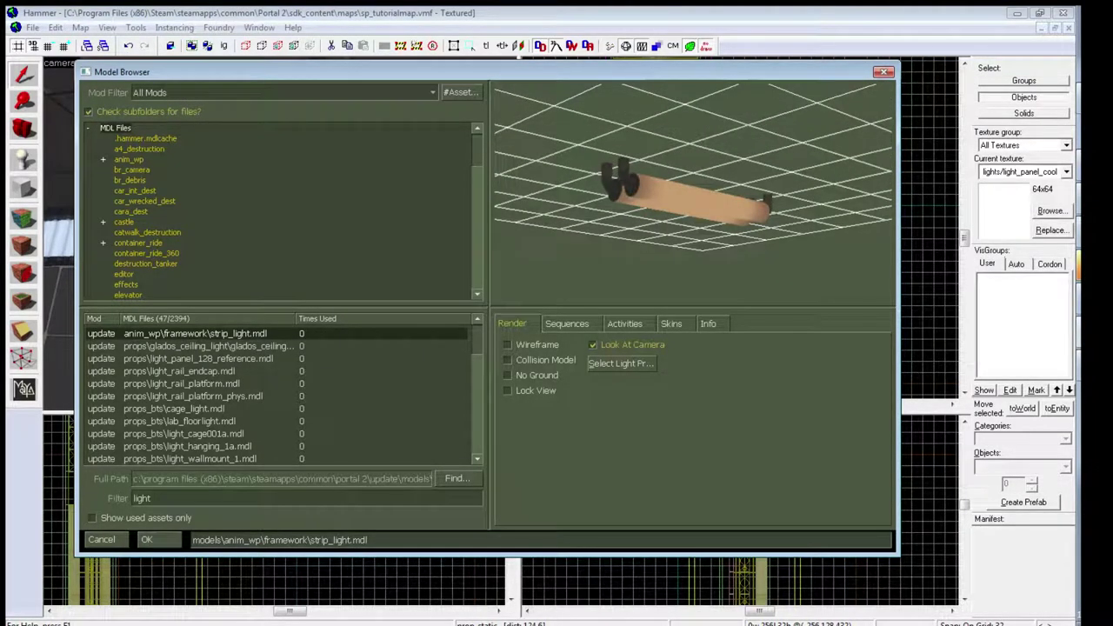
{"action": "left_click", "coordinate": [207, 346]}
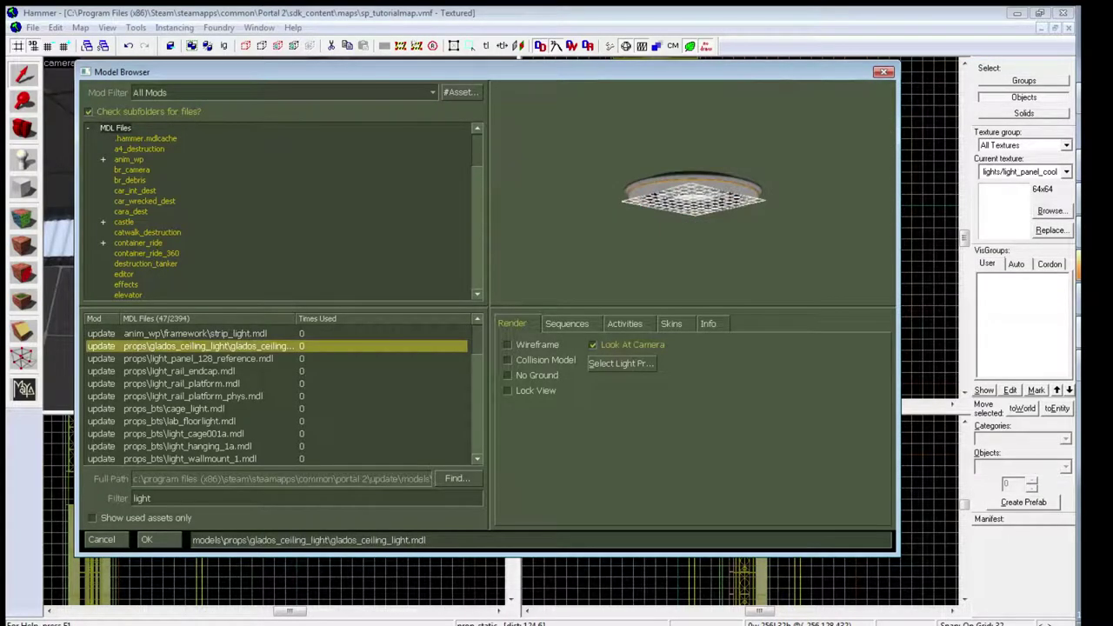
- Compare the light_rail_endcap, light_rail_platform and light_panel_128_reference models, rotating the preview of the light panel
{"action": "left_click", "coordinate": [199, 358]}
{"action": "left_click", "coordinate": [179, 371]}
{"action": "left_click", "coordinate": [193, 396]}
{"action": "left_click", "coordinate": [179, 371]}
{"action": "left_click", "coordinate": [180, 384]}
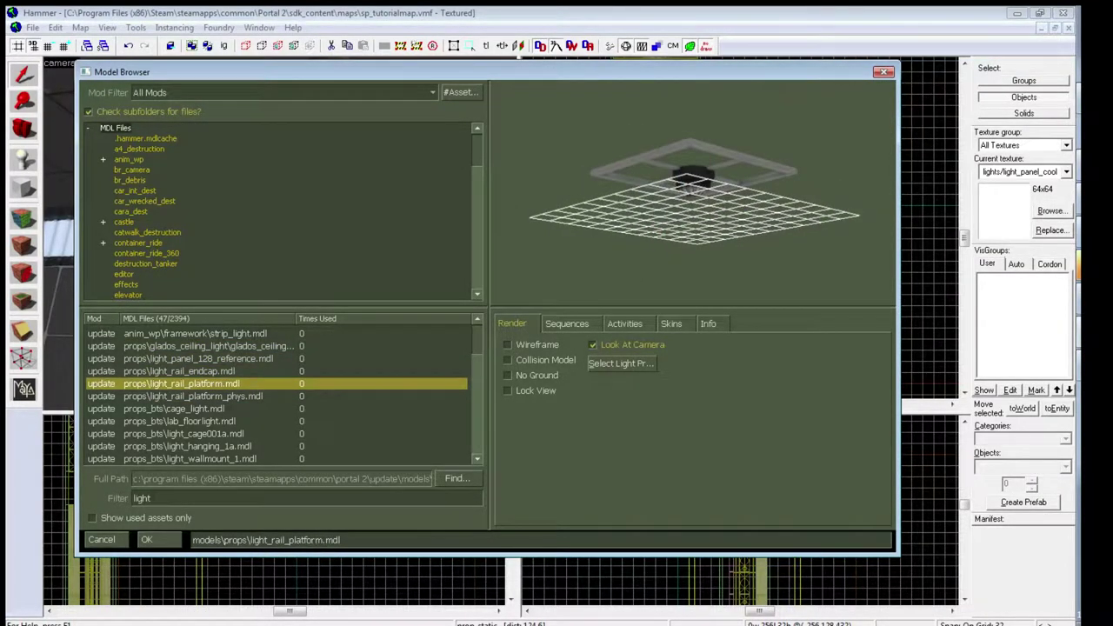
{"action": "key", "text": "Up"}
{"action": "key", "text": "Up"}
{"action": "left_click_drag", "start_coordinate": [669, 209], "coordinate": [722, 188]}
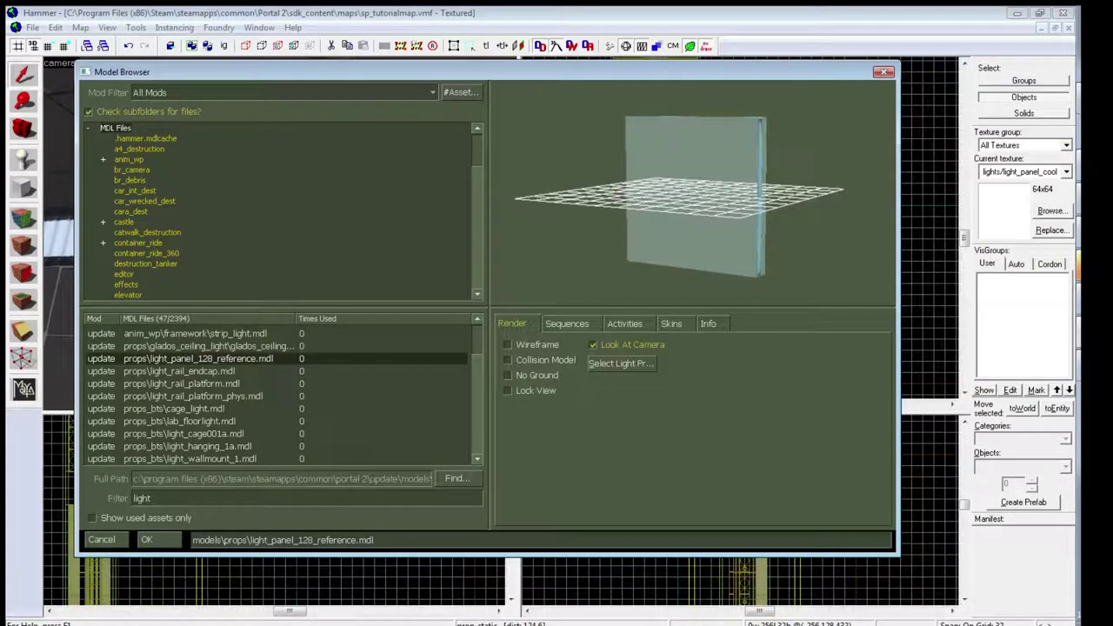
- Preview the remaining models down to light_cage001a.mdl, leave the model browser without choosing one, and deselect the prop
{"action": "key", "text": "Down"}
{"action": "key", "text": "Down"}
{"action": "key", "text": "Down"}
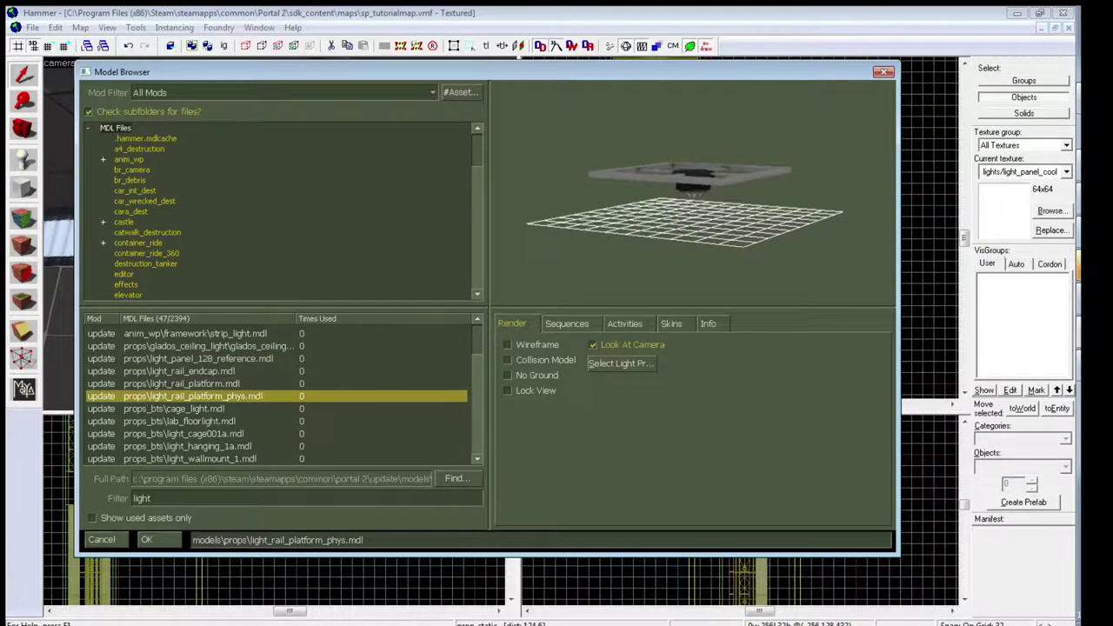
{"action": "key", "text": "Down"}
{"action": "key", "text": "Down"}
{"action": "key", "text": "Down"}
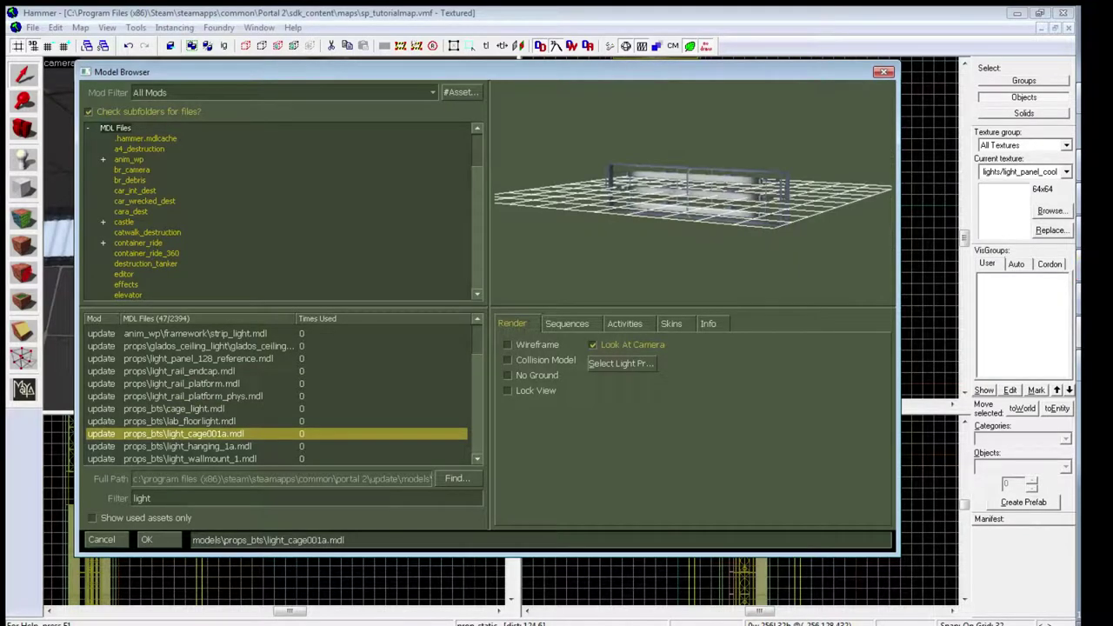
{"action": "left_click_drag", "start_coordinate": [693, 193], "coordinate": [757, 195]}
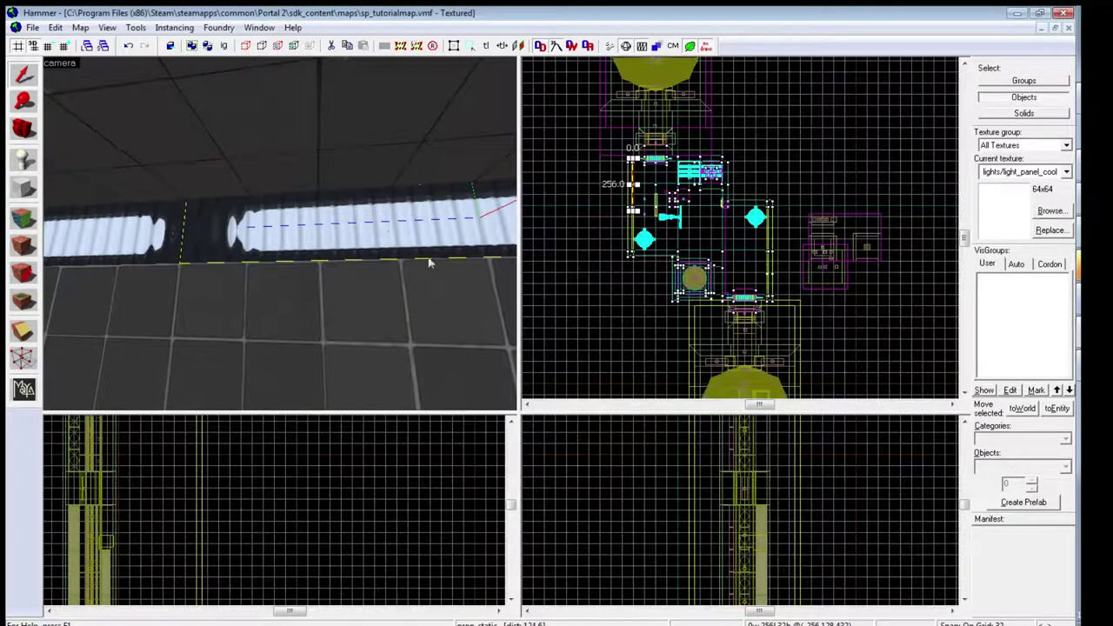
{"action": "left_click", "coordinate": [559, 281]}
- Place a light entity on the dark wall just below the lower edge of the light strip
{"action": "key", "text": "z"}
{"action": "key", "text": "s"}
{"action": "key", "text": "z"}
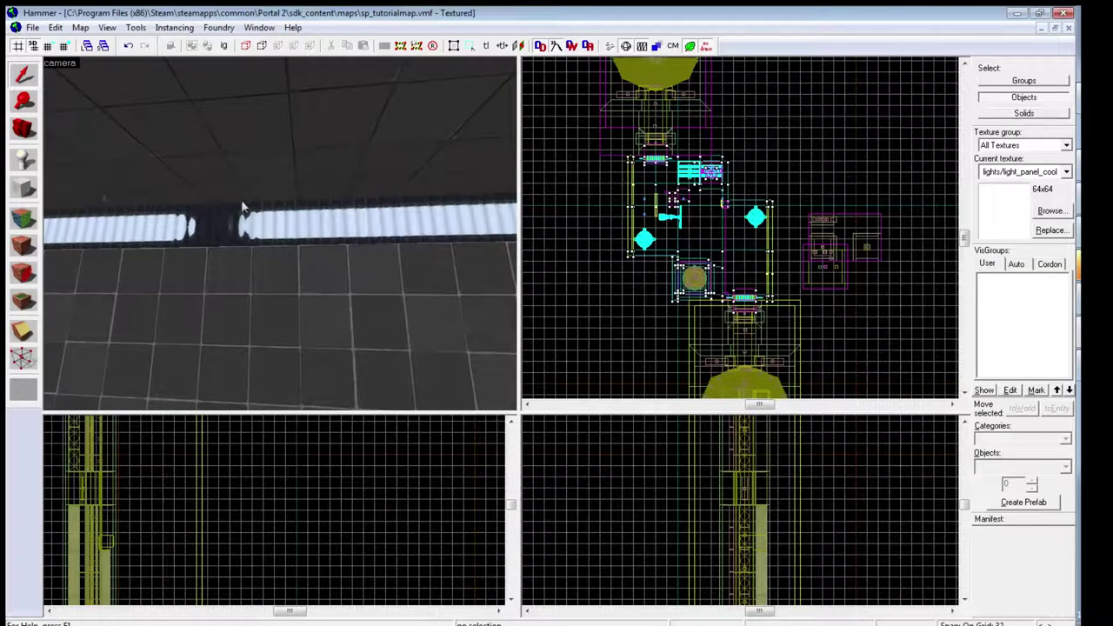
{"action": "left_click", "coordinate": [24, 160]}
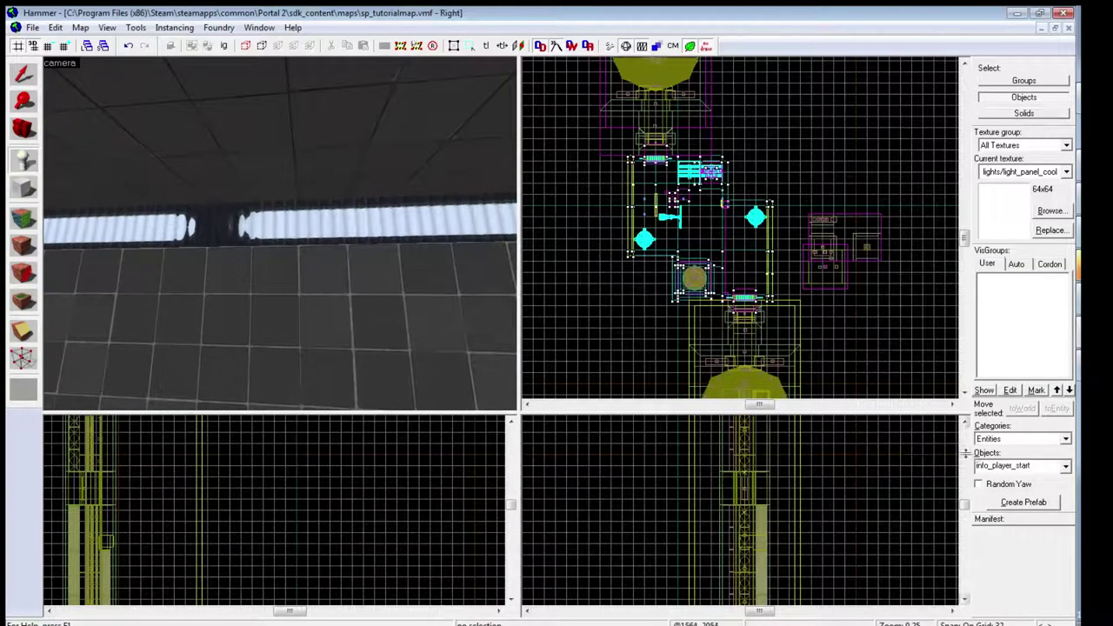
{"action": "left_click", "coordinate": [1001, 467]}
{"action": "type", "text": "light"}
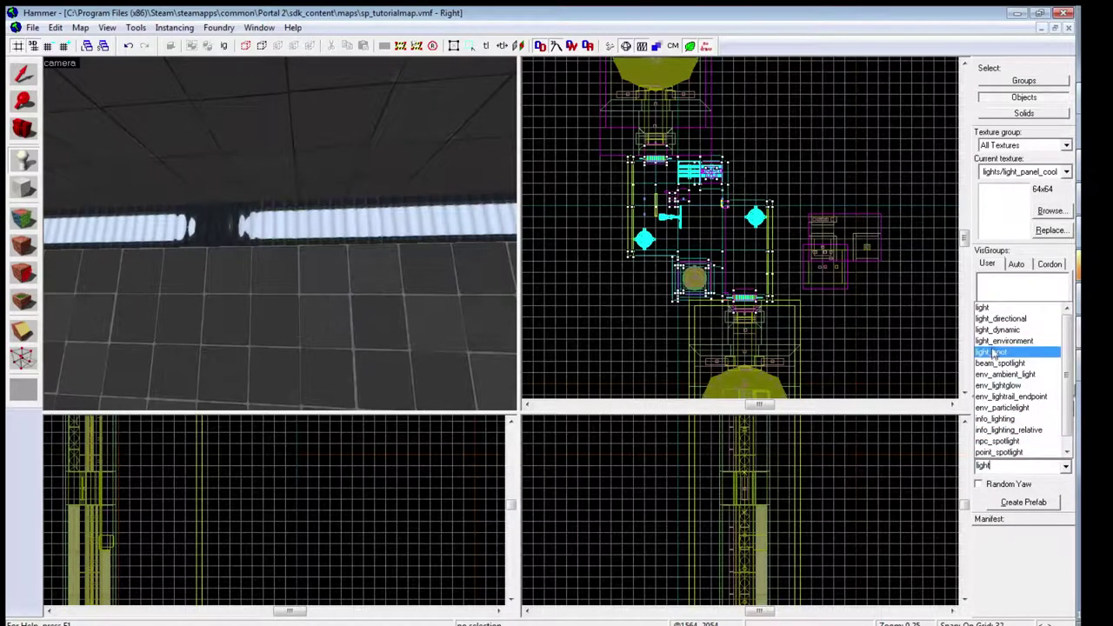
{"action": "left_click", "coordinate": [982, 309]}
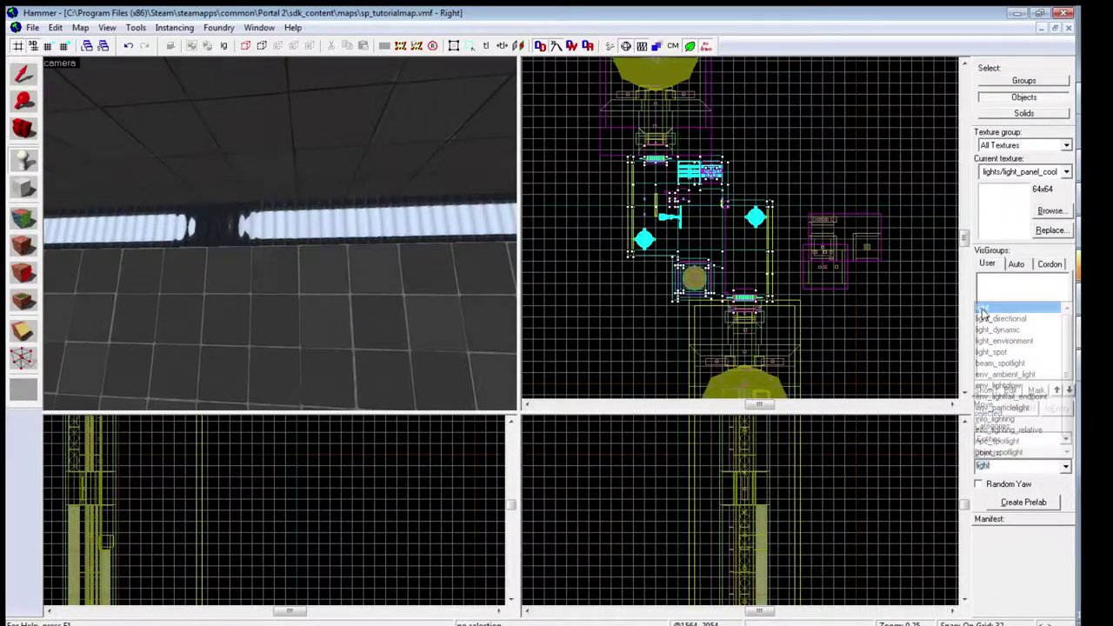
{"action": "left_click", "coordinate": [309, 236]}
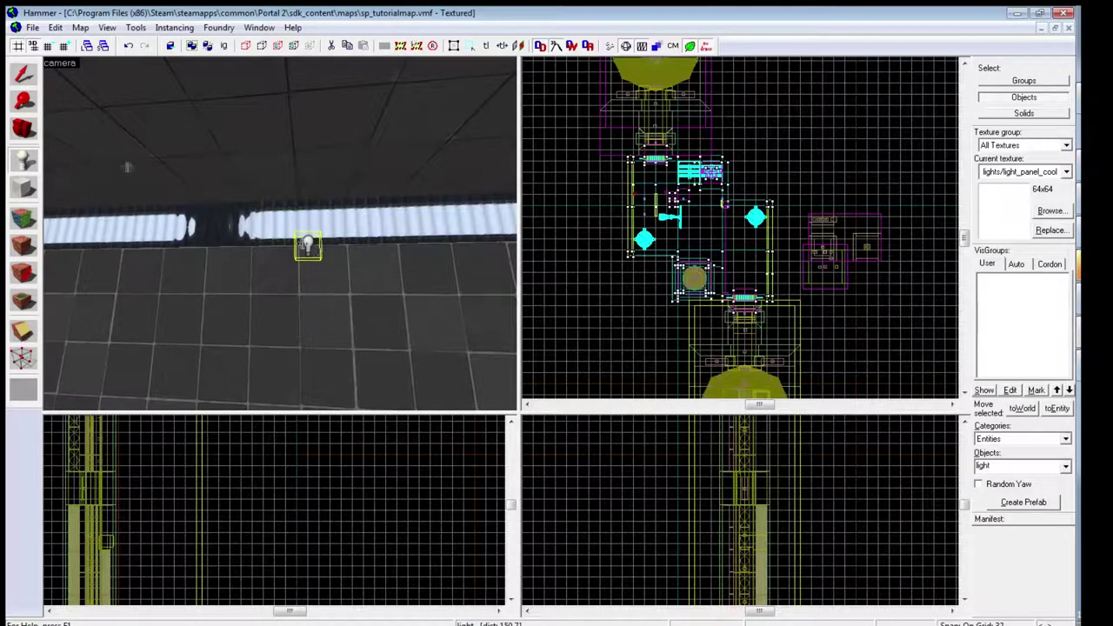
{"action": "left_click", "coordinate": [24, 74]}
{"action": "scroll", "coordinate": [296, 249], "scroll_direction": "up", "scroll_amount": 3}
{"action": "scroll", "coordinate": [295, 250], "scroll_direction": "down", "scroll_amount": 2}
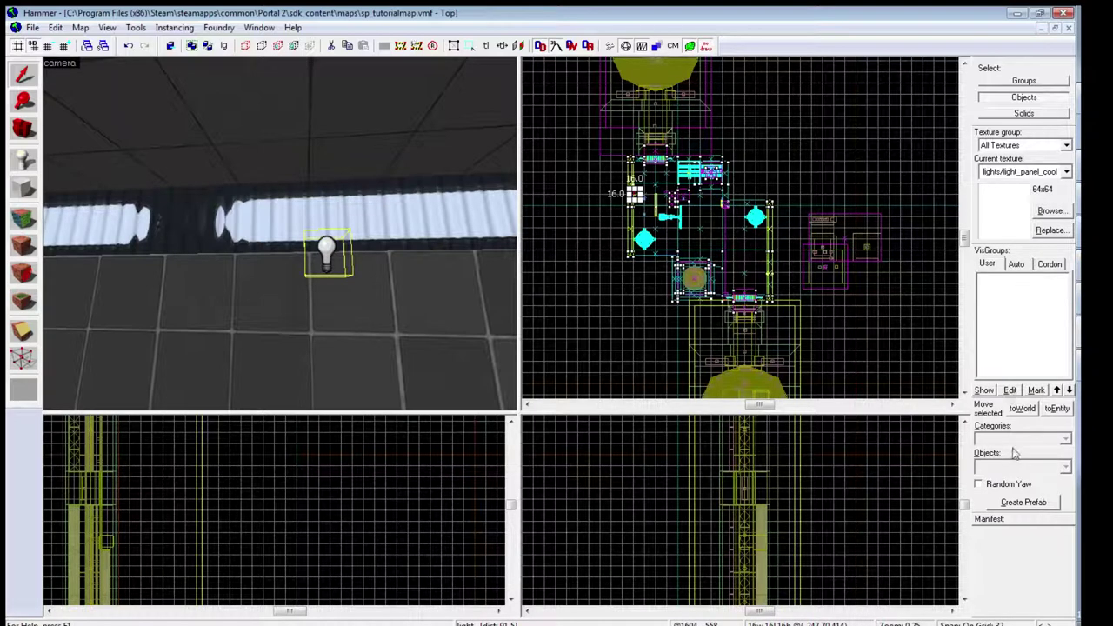
- Place a light_spot entity on the wall below the light strip, beside the light entity
{"action": "left_click", "coordinate": [23, 159]}
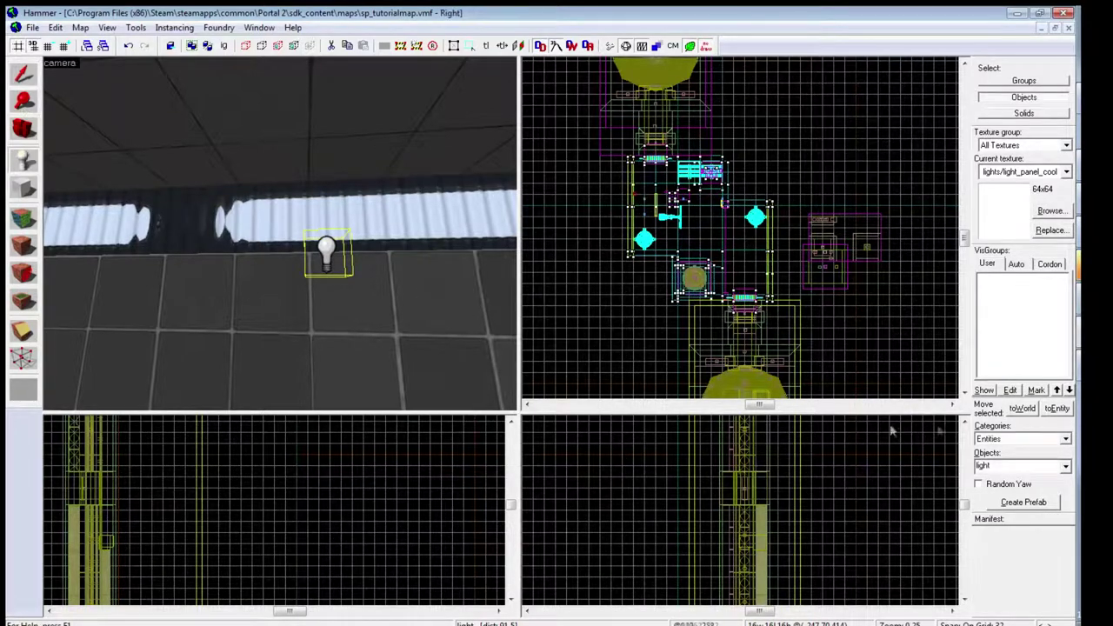
{"action": "left_click", "coordinate": [1012, 467]}
{"action": "type", "text": "light"}
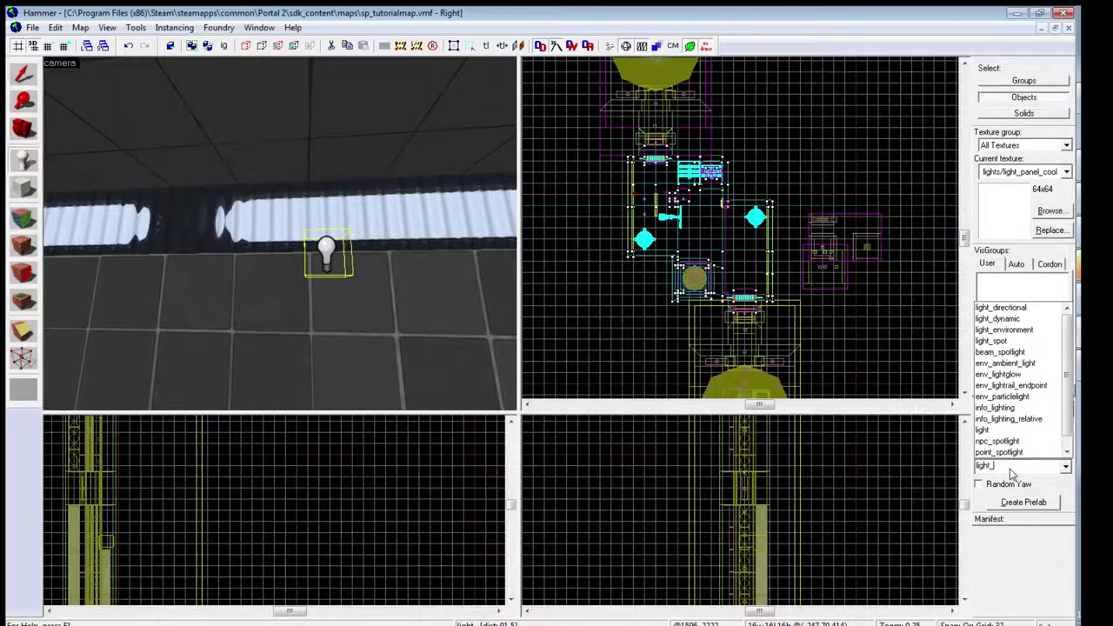
{"action": "type", "text": "_s"}
{"action": "left_click", "coordinate": [994, 318]}
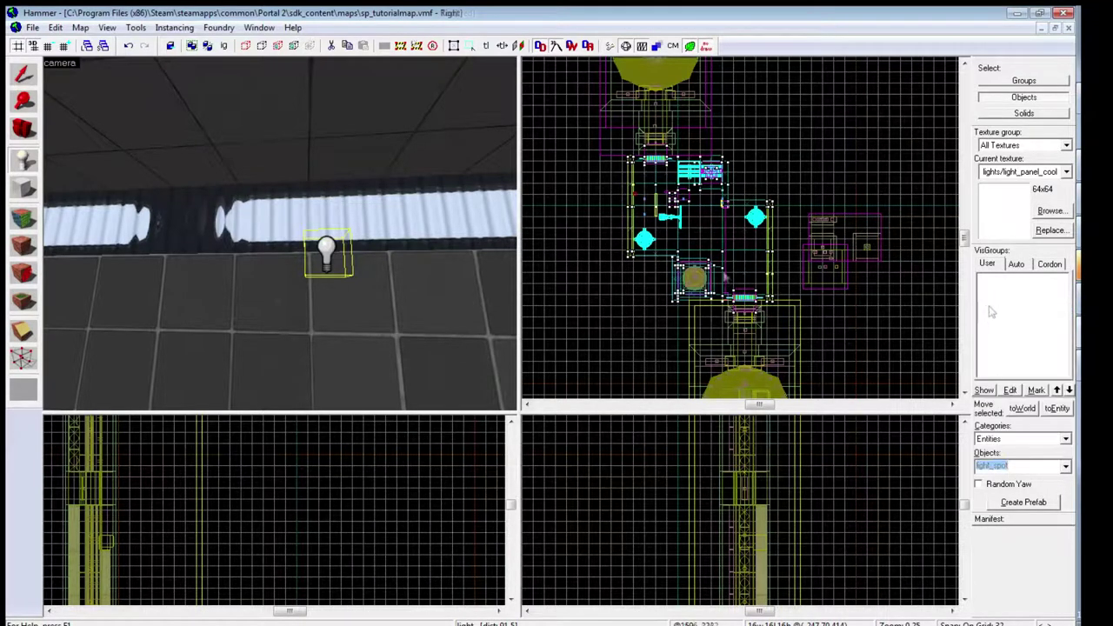
{"action": "left_click", "coordinate": [427, 268]}
{"action": "left_click", "coordinate": [24, 74]}
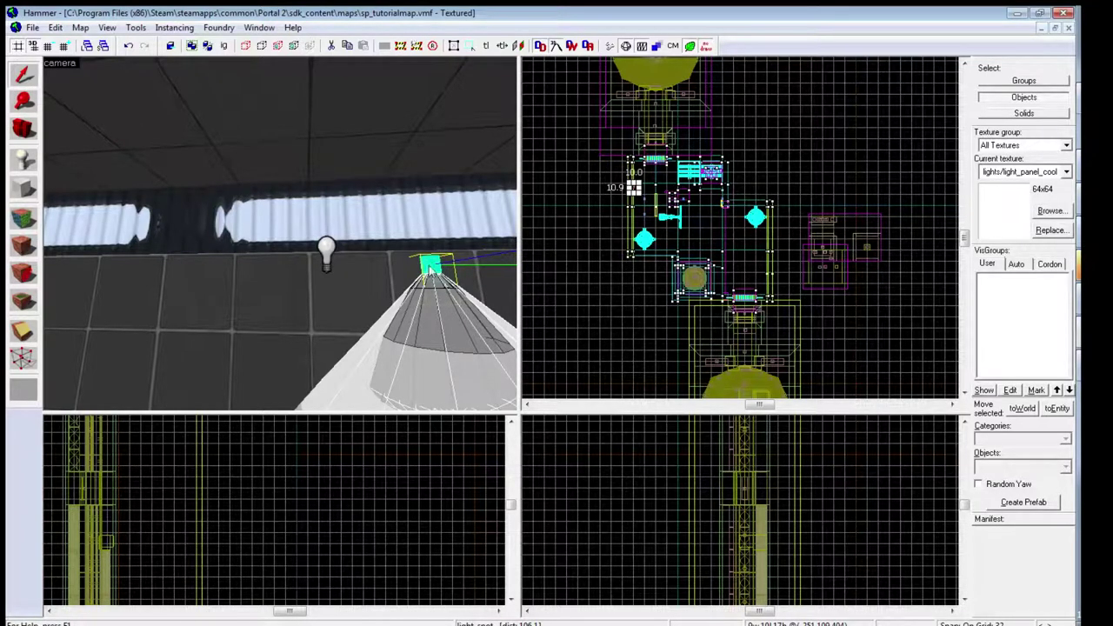
- Move the light_spot slightly away from the wall in the top view
{"action": "scroll", "coordinate": [630, 183], "scroll_direction": "up", "scroll_amount": 4}
{"action": "scroll", "coordinate": [629, 183], "scroll_direction": "up", "scroll_amount": 4}
{"action": "left_click_drag", "start_coordinate": [636, 185], "coordinate": [666, 193]}
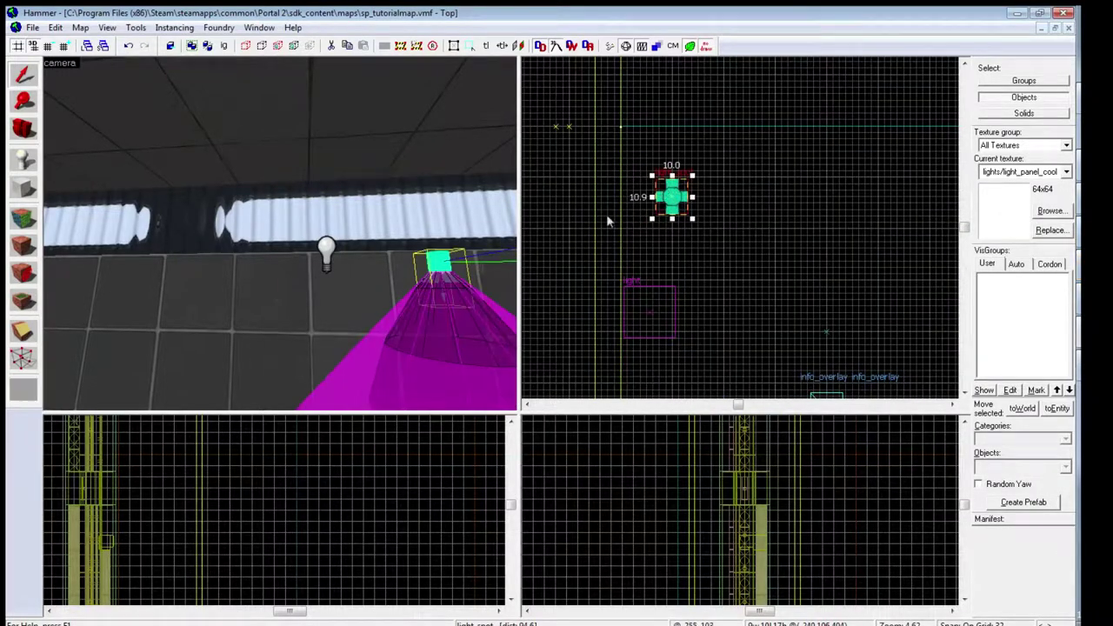
- Rotate the light_spot 45 degrees in the front view, and rotate it in the side view to aim into the room
{"action": "scroll", "coordinate": [287, 479], "scroll_direction": "up", "scroll_amount": 5}
{"action": "scroll", "coordinate": [278, 465], "scroll_direction": "up", "scroll_amount": 6}
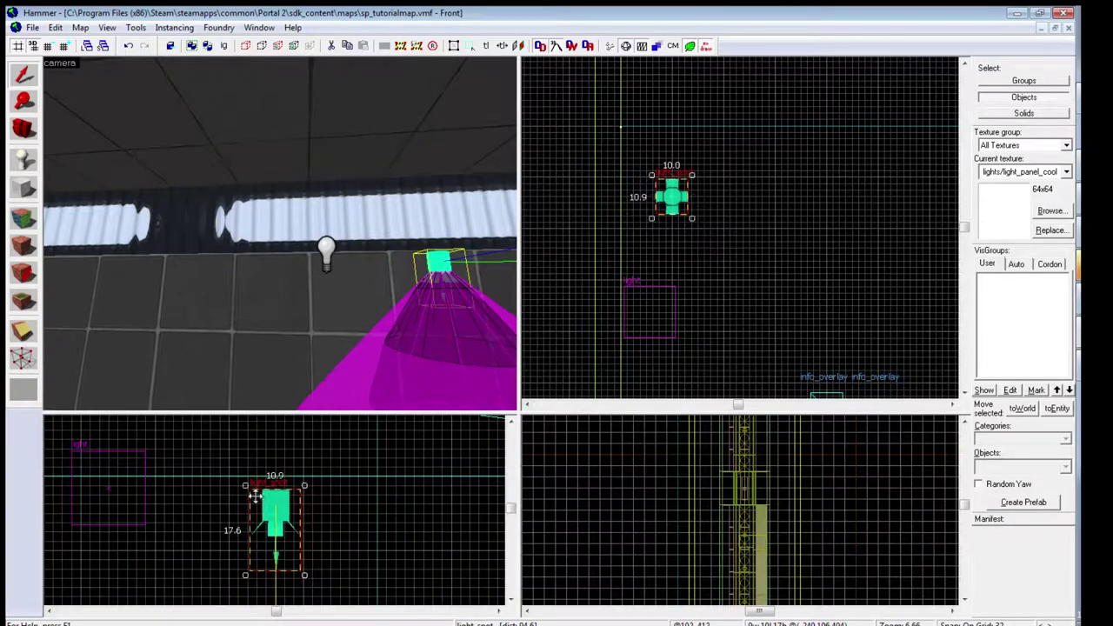
{"action": "left_click_drag", "start_coordinate": [252, 489], "coordinate": [189, 529]}
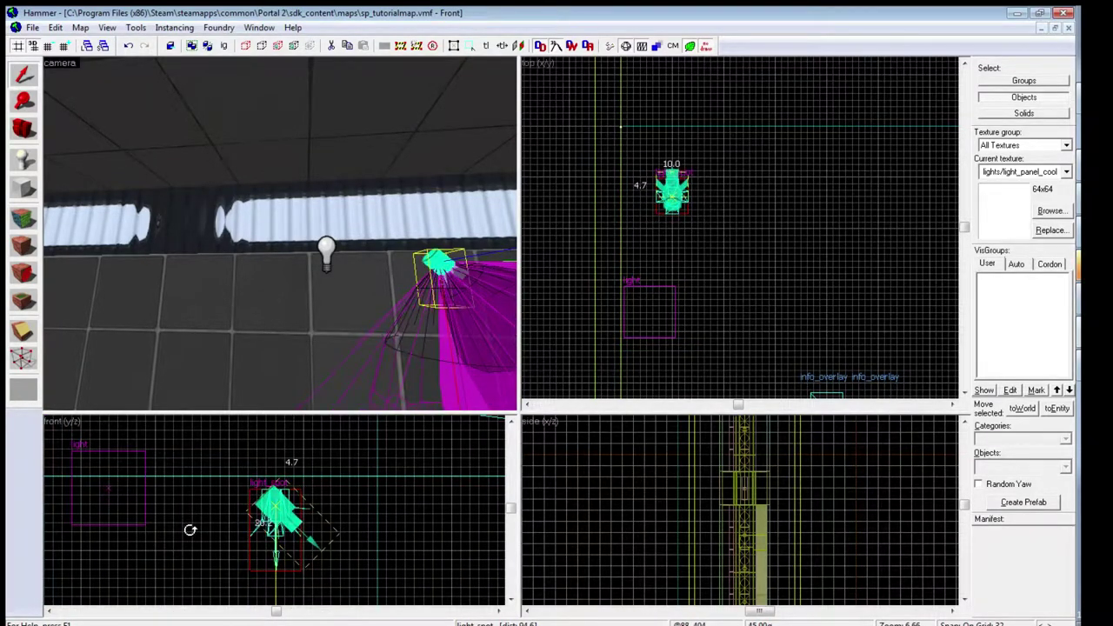
{"action": "scroll", "coordinate": [644, 522], "scroll_direction": "down", "scroll_amount": 10}
{"action": "scroll", "coordinate": [642, 558], "scroll_direction": "up", "scroll_amount": 10}
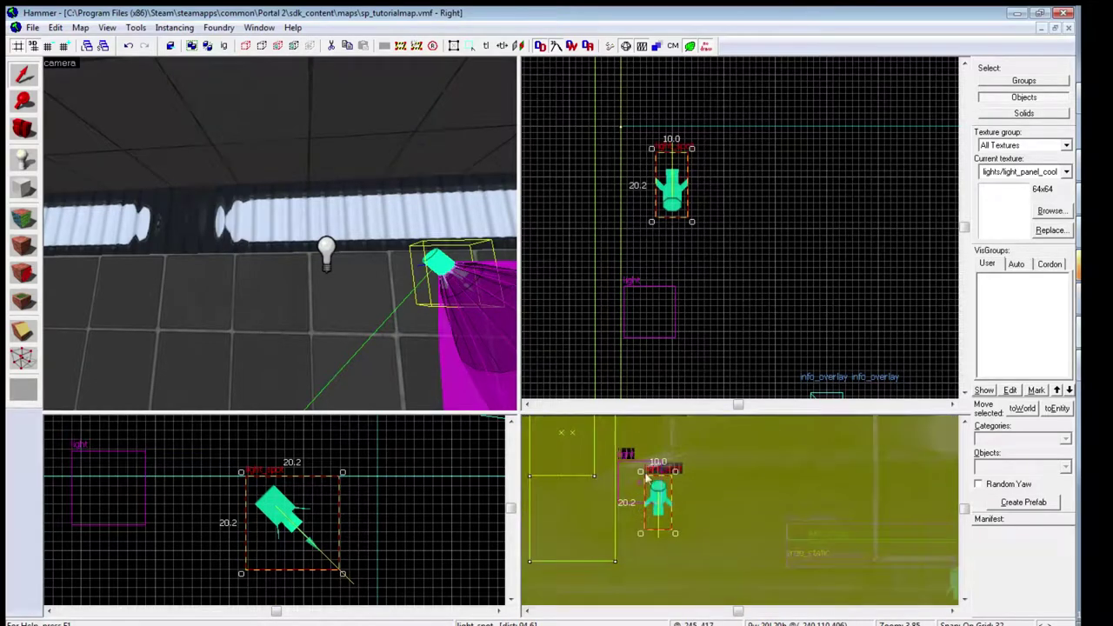
{"action": "left_click_drag", "start_coordinate": [641, 470], "coordinate": [613, 507]}
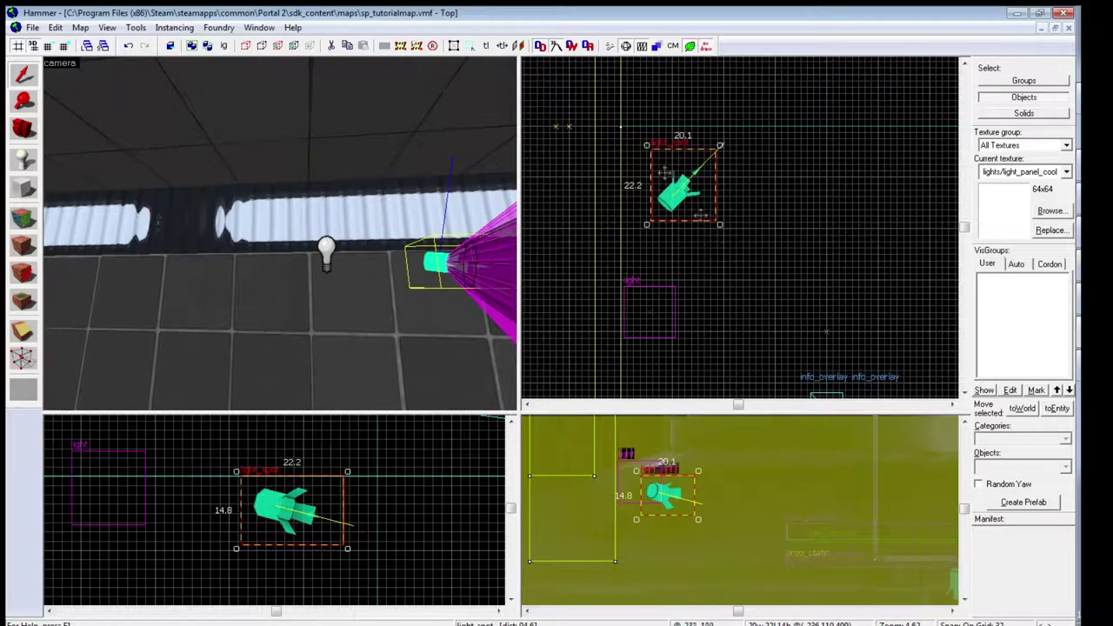
- Rotate the light_spot in the top view so it points straight out from the wall into the room
{"action": "left_click_drag", "start_coordinate": [646, 145], "coordinate": [735, 143]}
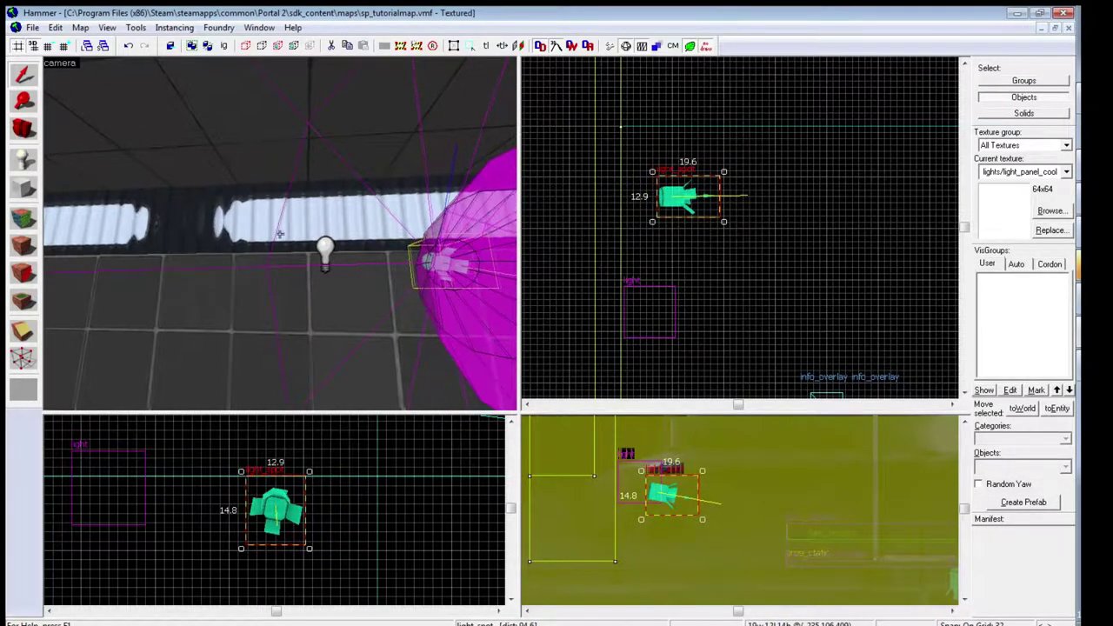
{"action": "key", "text": "s"}
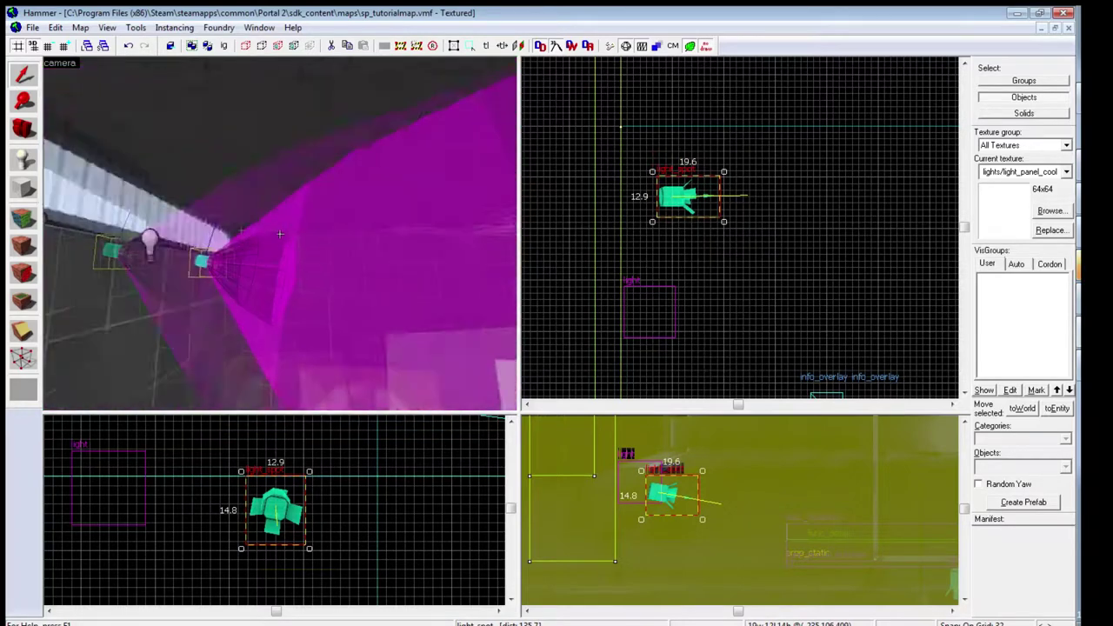
{"action": "key", "text": "w"}
{"action": "key", "text": "z"}
{"action": "double_click", "coordinate": [280, 259]}
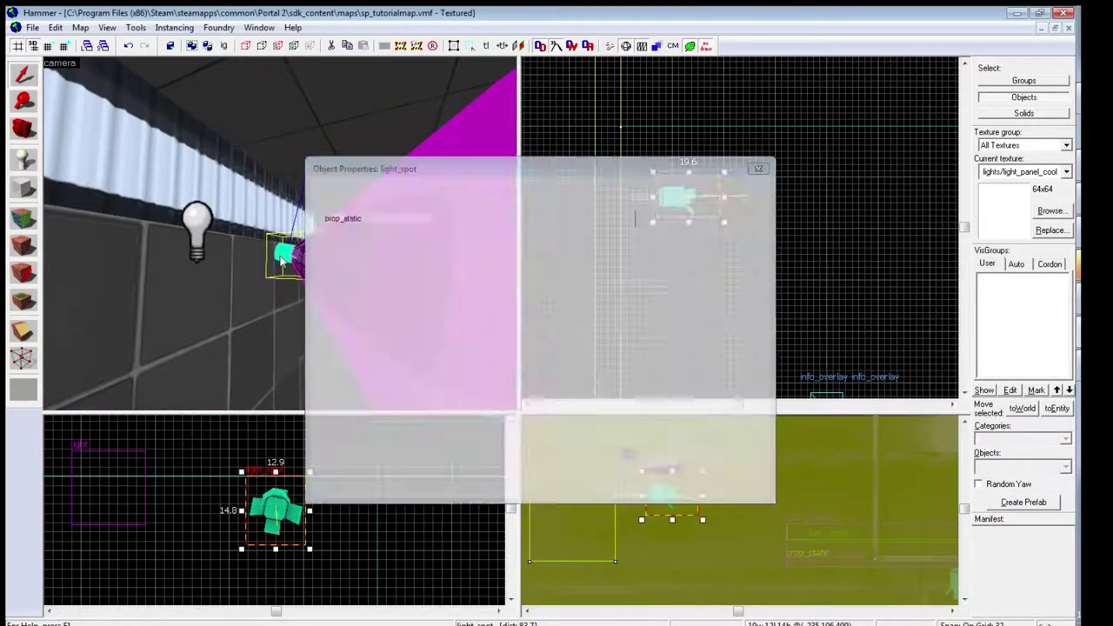
{"action": "left_click", "coordinate": [366, 319]}
{"action": "left_click", "coordinate": [365, 309]}
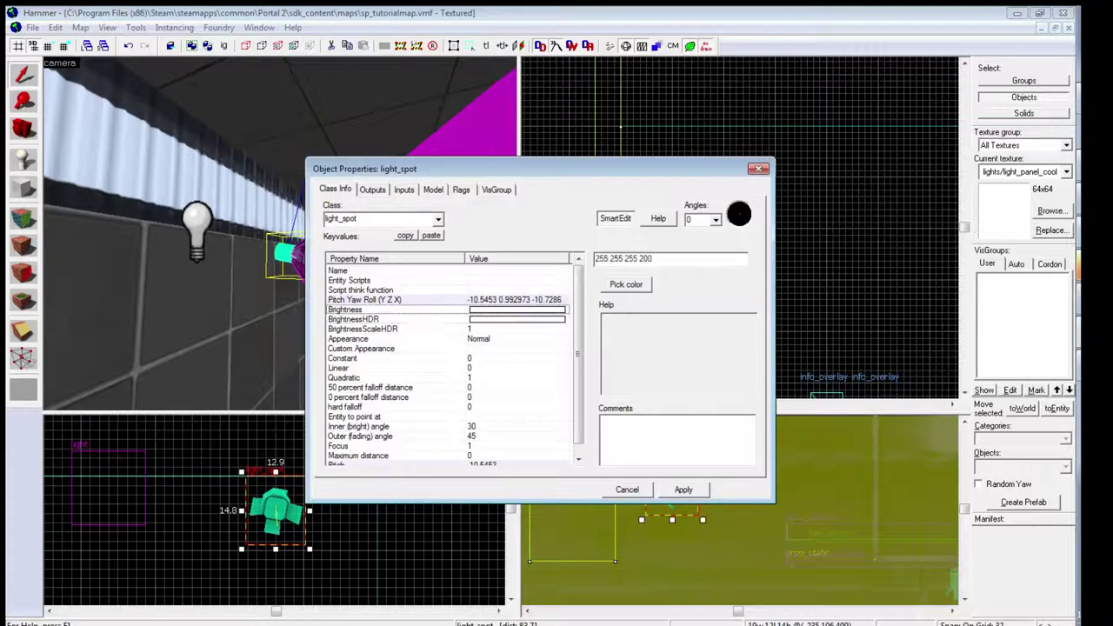
{"action": "left_click", "coordinate": [657, 259]}
{"action": "left_click_drag", "start_coordinate": [653, 259], "coordinate": [640, 258]}
{"action": "type", "text": "200"}
{"action": "key", "text": "BackSpace"}
{"action": "type", "text": "00"}
{"action": "key", "text": "shift+Left"}
{"action": "key", "text": "shift+Left"}
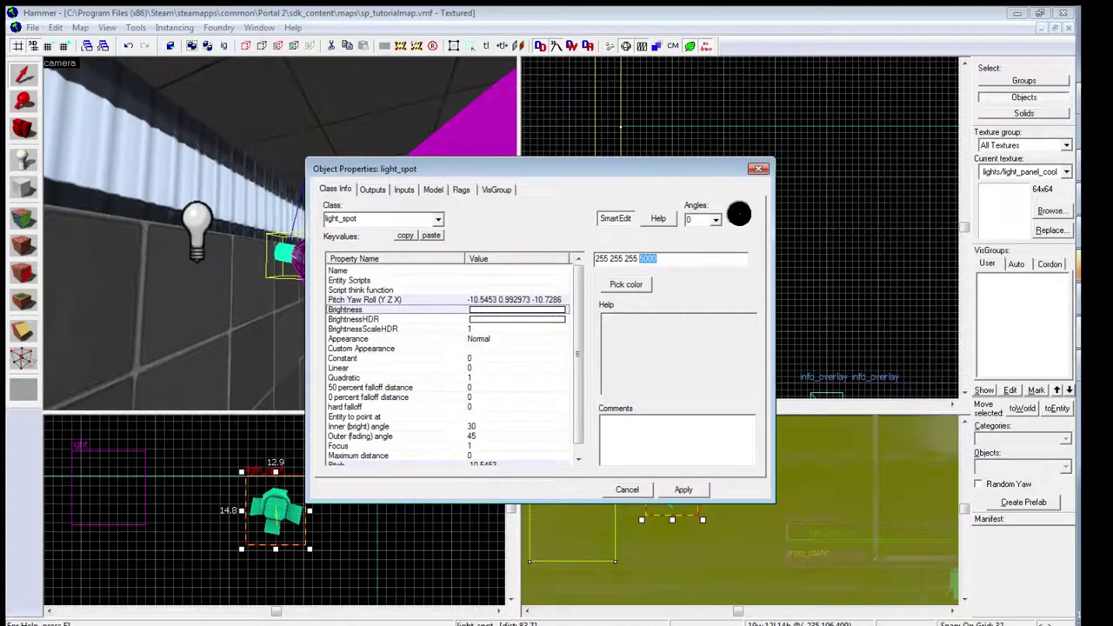
- Try a value of 1000 for the light_spot's Brightness intensity
{"action": "type", "text": "1000"}
{"action": "key", "text": "shift+Left"}
{"action": "key", "text": "shift+Left"}
{"action": "key", "text": "shift+Left"}
{"action": "key", "text": "shift+Left"}
{"action": "type", "text": "1"}
{"action": "key", "text": "BackSpace"}
{"action": "key", "text": "shift+Left"}
{"action": "key", "text": "shift+Left"}
{"action": "key", "text": "shift+Left"}
{"action": "key", "text": "shift+Left"}
{"action": "key", "text": "shift+Left"}
{"action": "type", "text": "200"}
{"action": "left_click", "coordinate": [684, 490]}
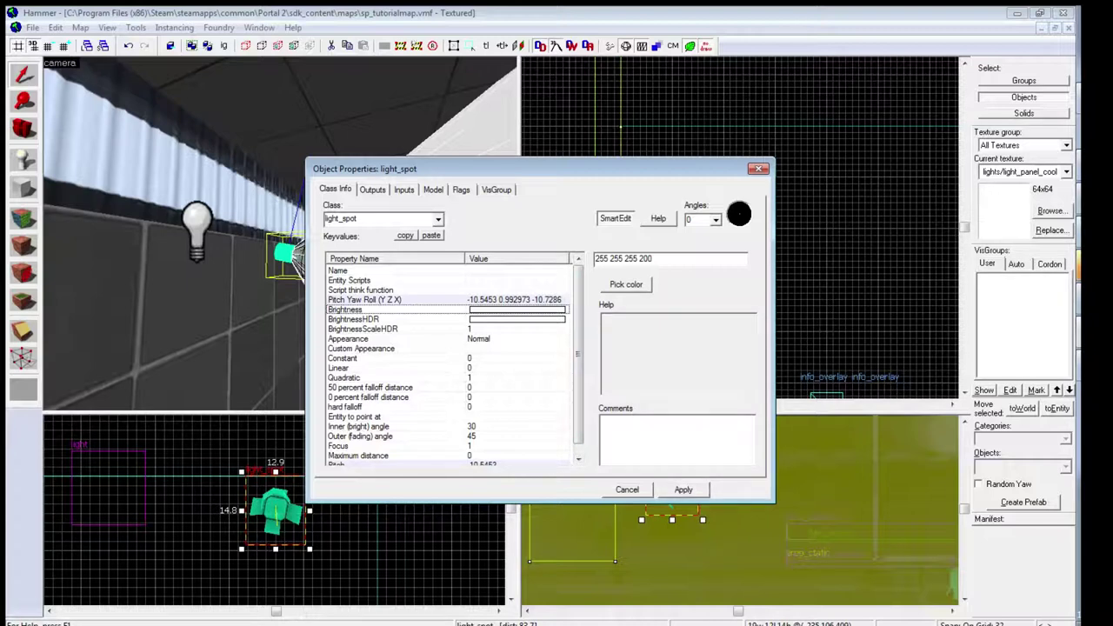
- Try another colour for the light_spot's Brightness in the colour picker and close its properties
{"action": "left_click", "coordinate": [626, 284]}
{"action": "left_click_drag", "start_coordinate": [626, 367], "coordinate": [609, 330]}
{"action": "key", "text": "Return"}
{"action": "left_click", "coordinate": [758, 169]}
- View the Brightness colour picker of the light entity and close its properties
{"action": "double_click", "coordinate": [202, 226]}
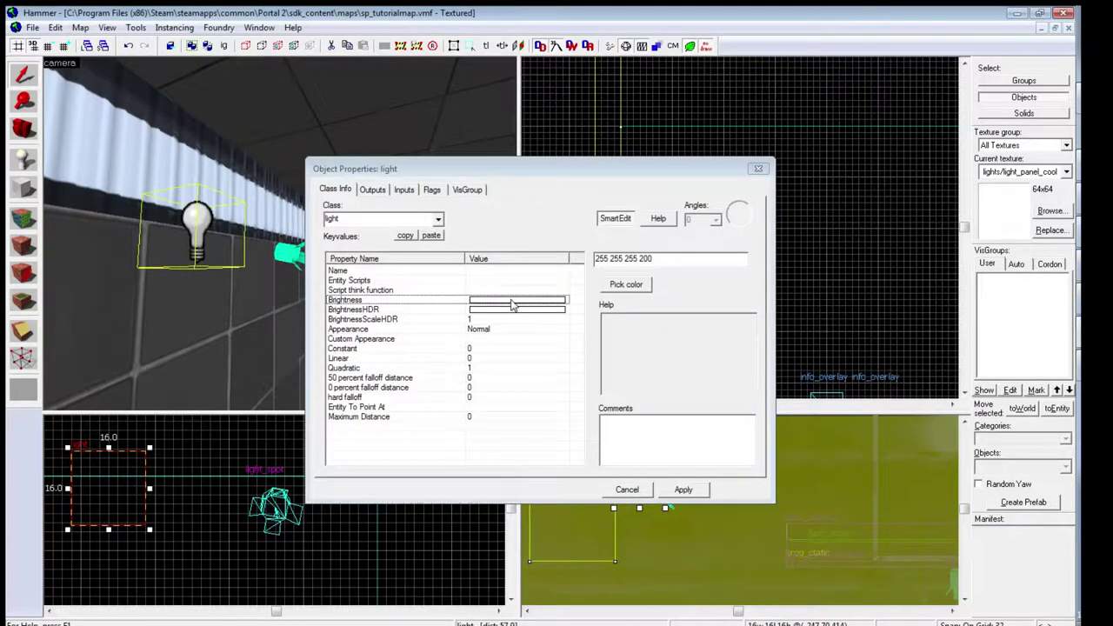
{"action": "double_click", "coordinate": [510, 300]}
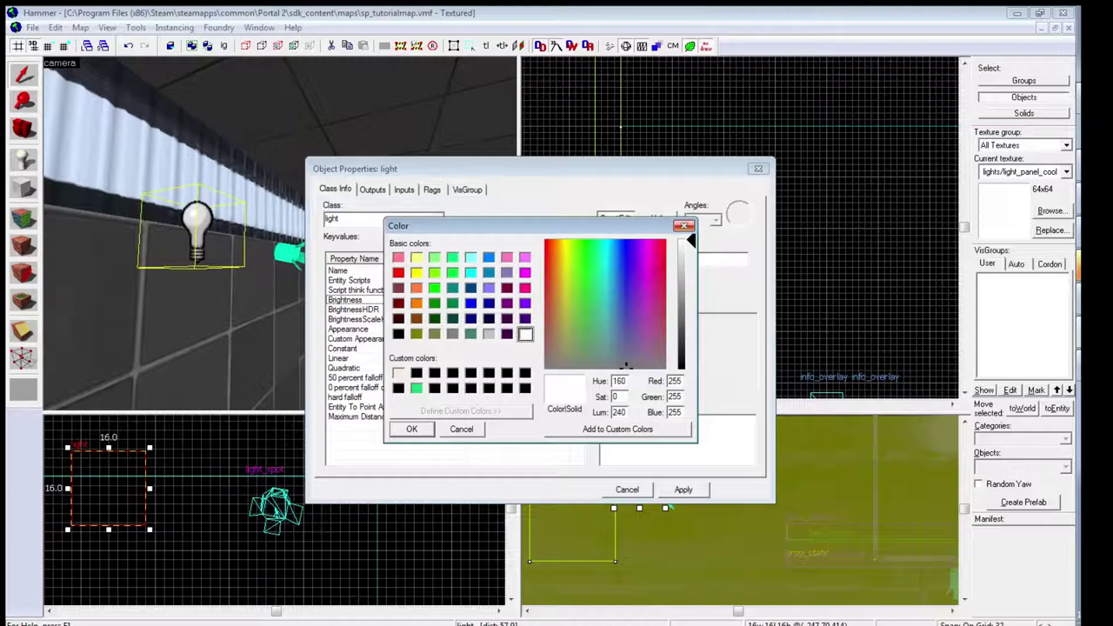
{"action": "left_click", "coordinate": [684, 226]}
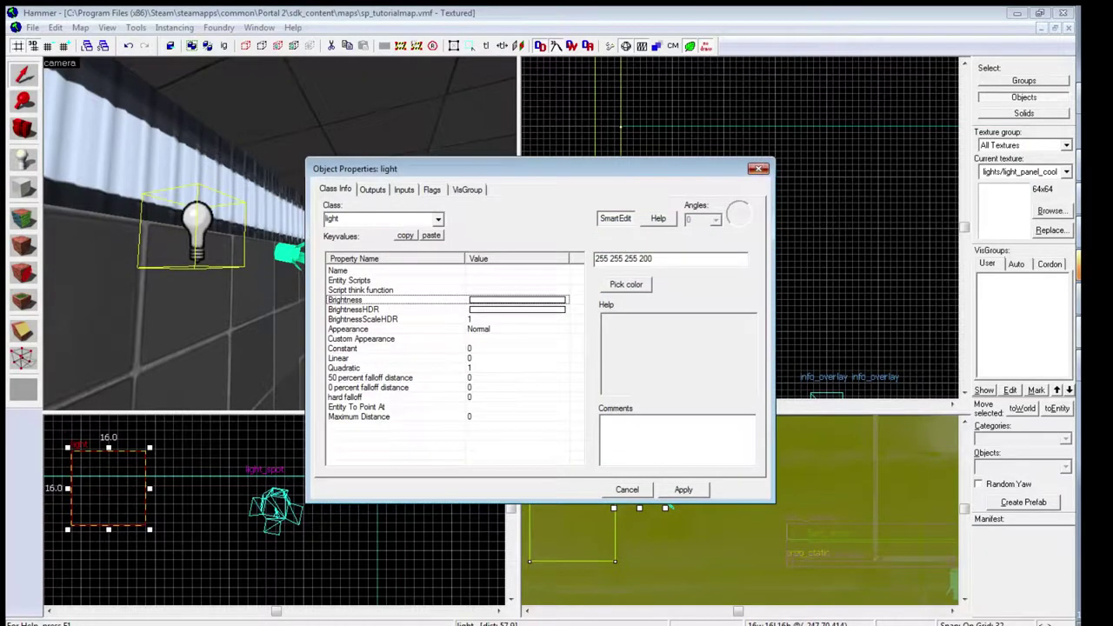
{"action": "left_click", "coordinate": [757, 168]}
- Delete the light_spot and the light entity beneath the wall light strip
{"action": "left_click", "coordinate": [304, 254]}
{"action": "left_click", "coordinate": [295, 252]}
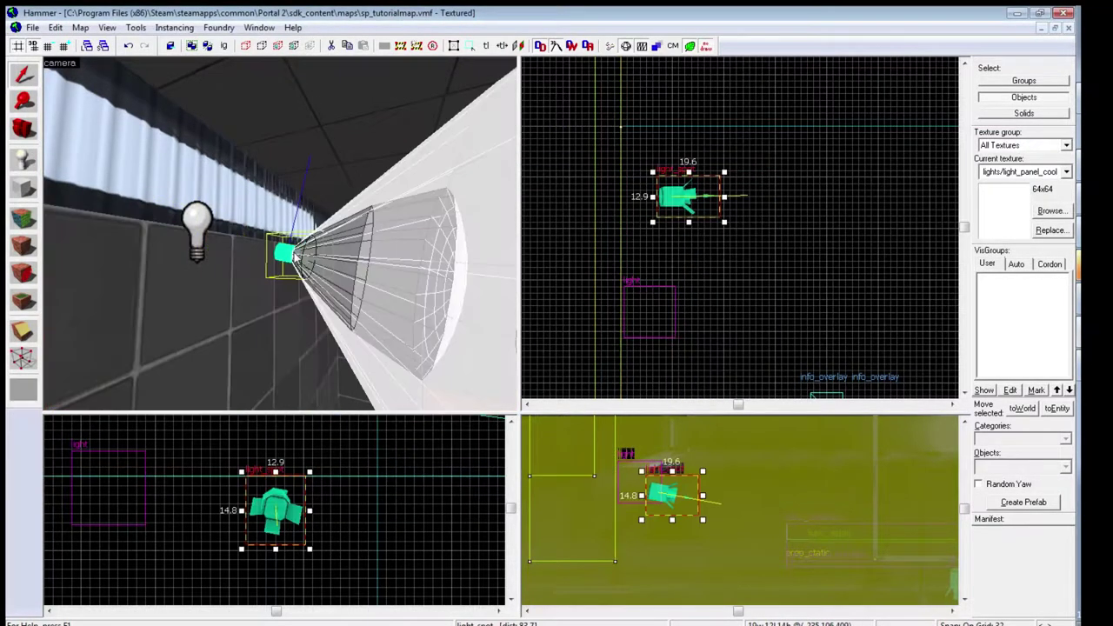
{"action": "key", "text": "Delete"}
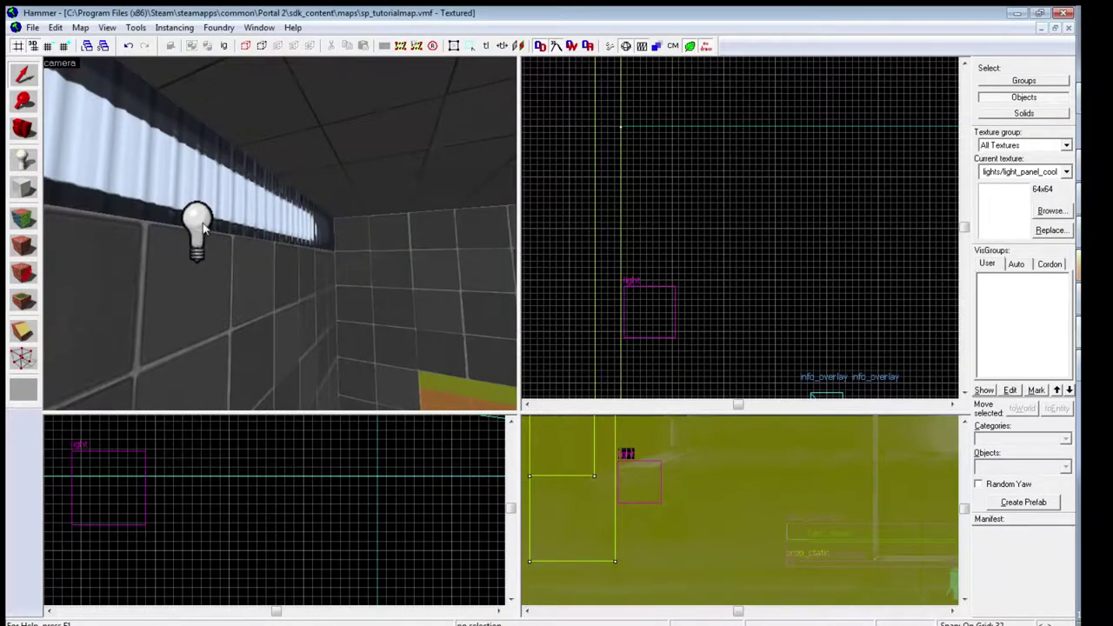
{"action": "left_click", "coordinate": [201, 223]}
{"action": "key", "text": "Delete"}
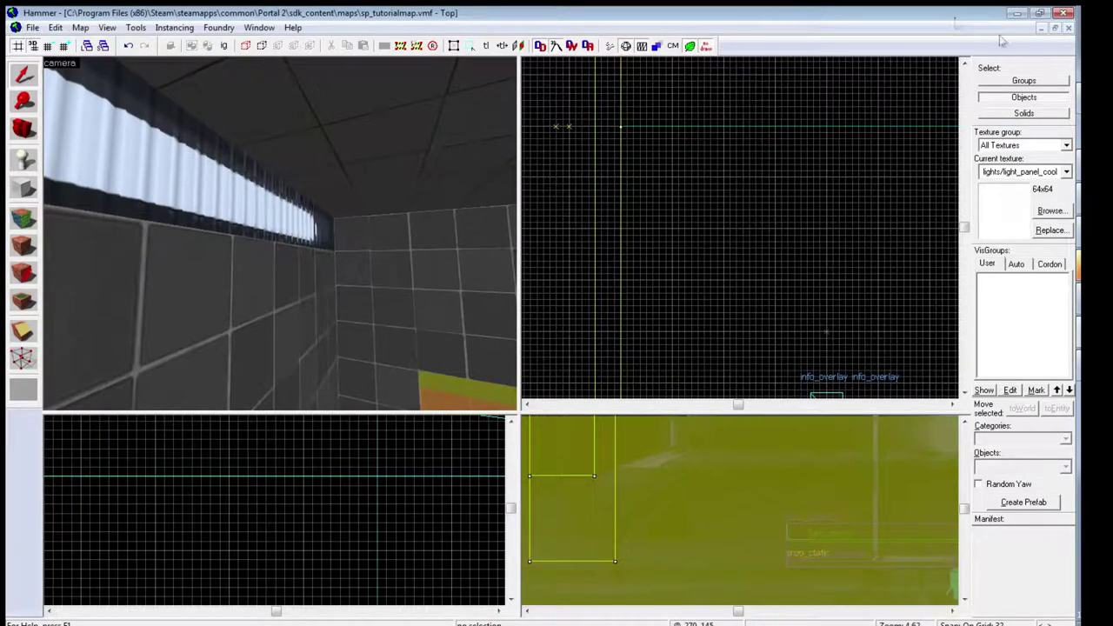
- Close the sp_tutorialmap.vmf map and the Messages window
{"action": "left_click", "coordinate": [1068, 28]}
{"action": "left_click", "coordinate": [554, 373]}
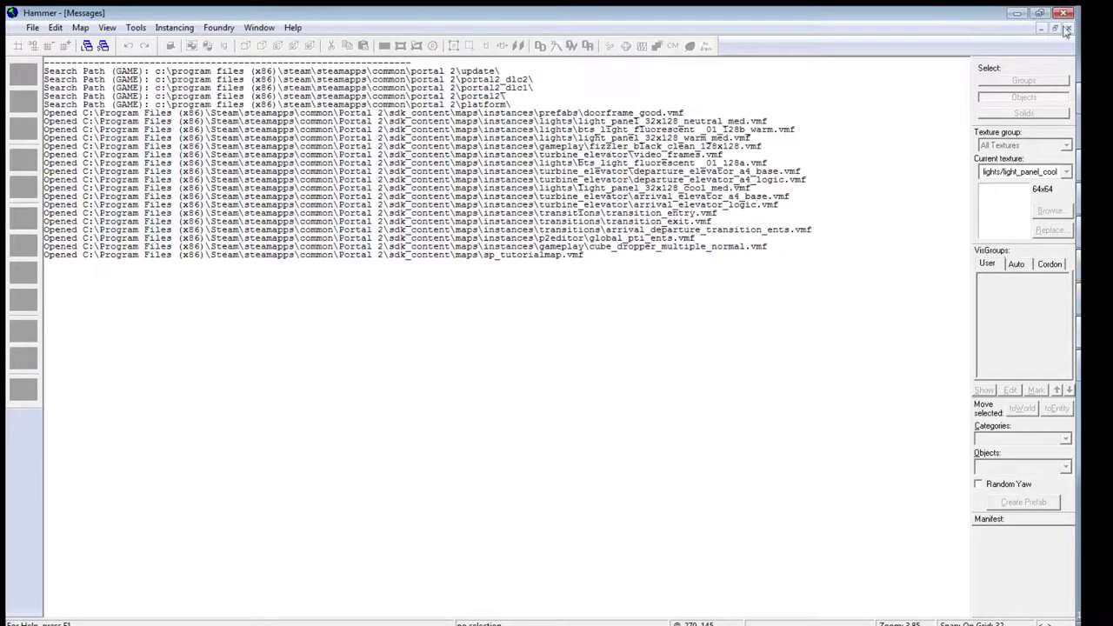
{"action": "left_click", "coordinate": [1068, 28]}
- Open the map mp_coop_Elements_O_D.vmf from the Portal 2 maps folder
{"action": "left_click", "coordinate": [32, 27]}
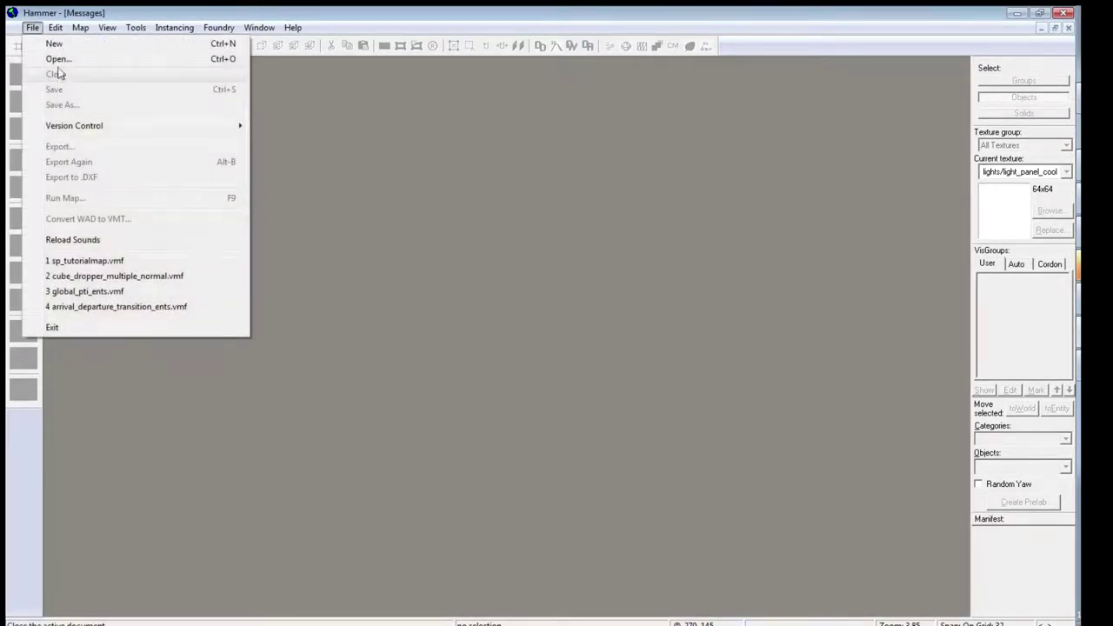
{"action": "left_click", "coordinate": [52, 57]}
{"action": "left_click", "coordinate": [181, 218]}
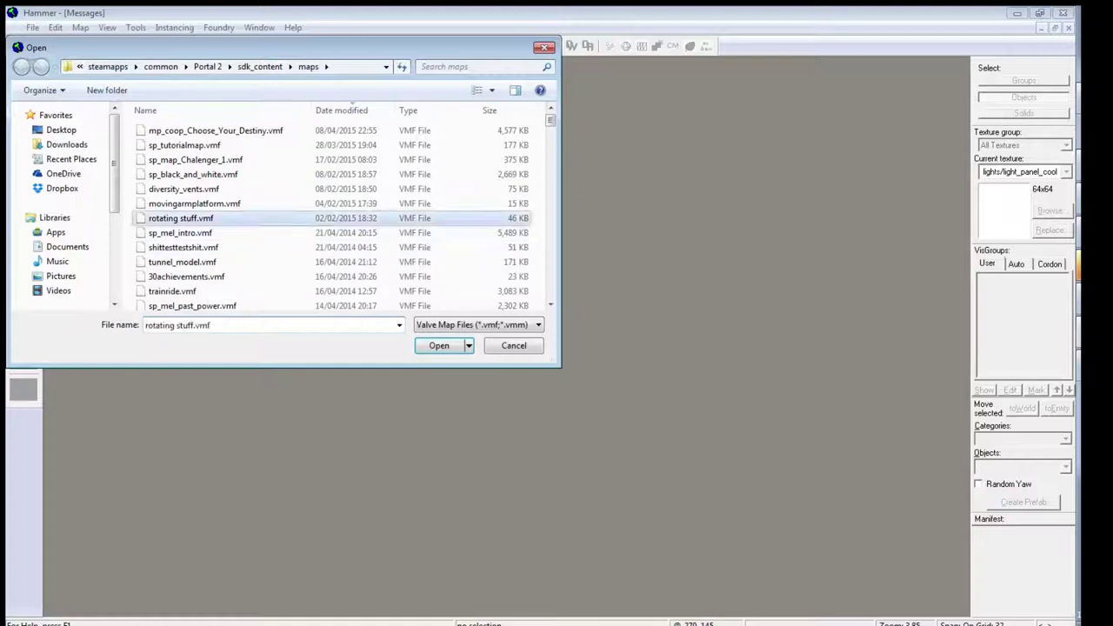
{"action": "scroll", "coordinate": [261, 229], "scroll_direction": "down", "scroll_amount": 1}
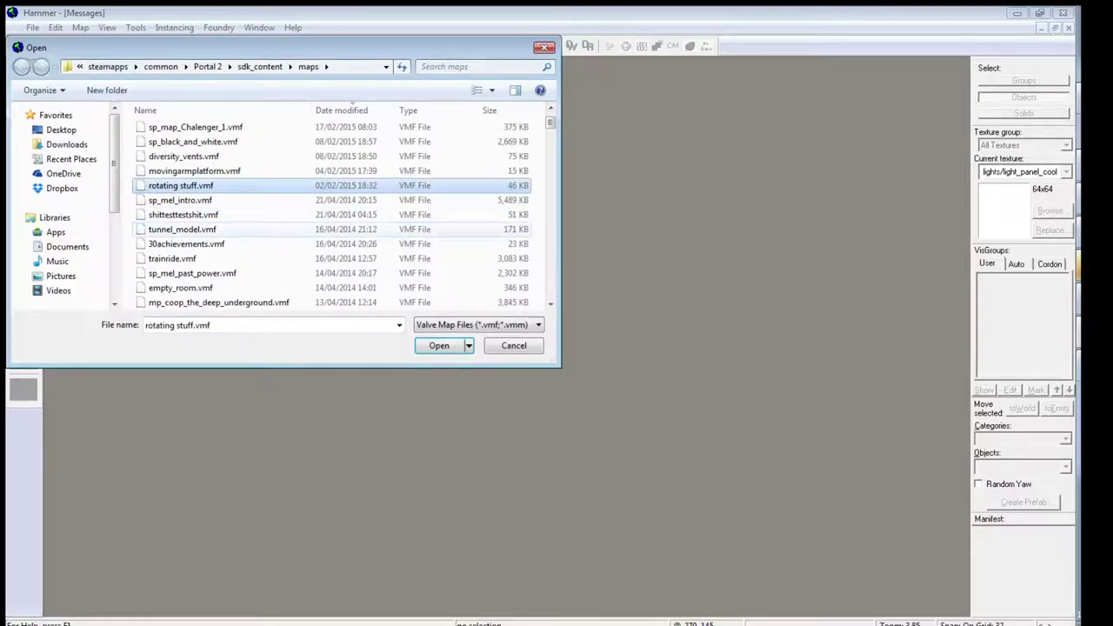
{"action": "scroll", "coordinate": [261, 222], "scroll_direction": "down", "scroll_amount": 3}
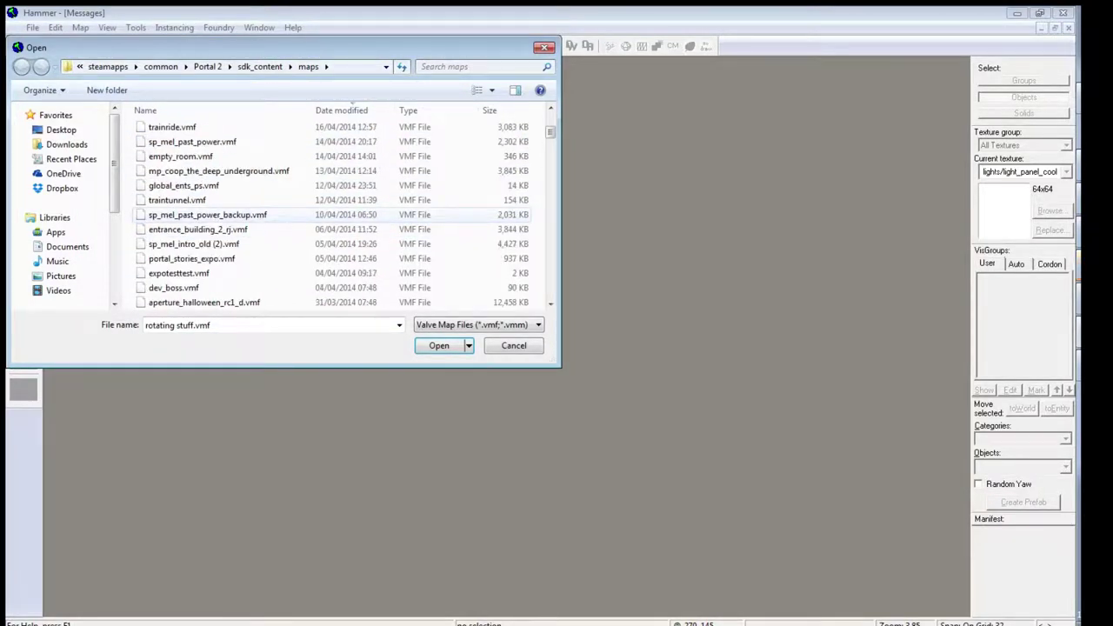
{"action": "scroll", "coordinate": [261, 217], "scroll_direction": "down", "scroll_amount": 5}
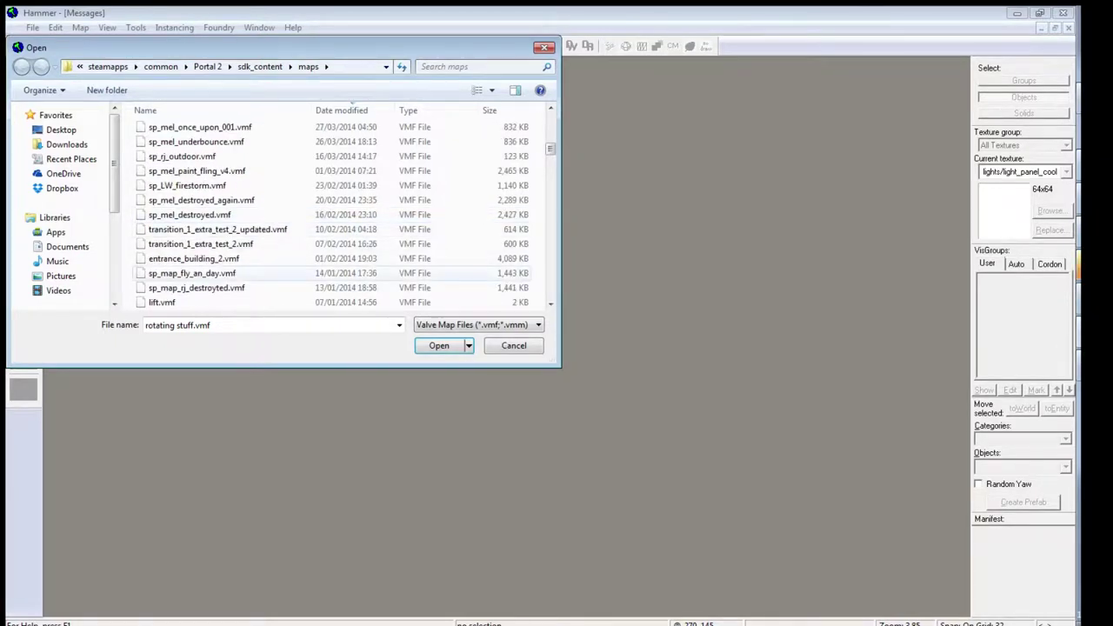
{"action": "scroll", "coordinate": [278, 273], "scroll_direction": "down", "scroll_amount": 2}
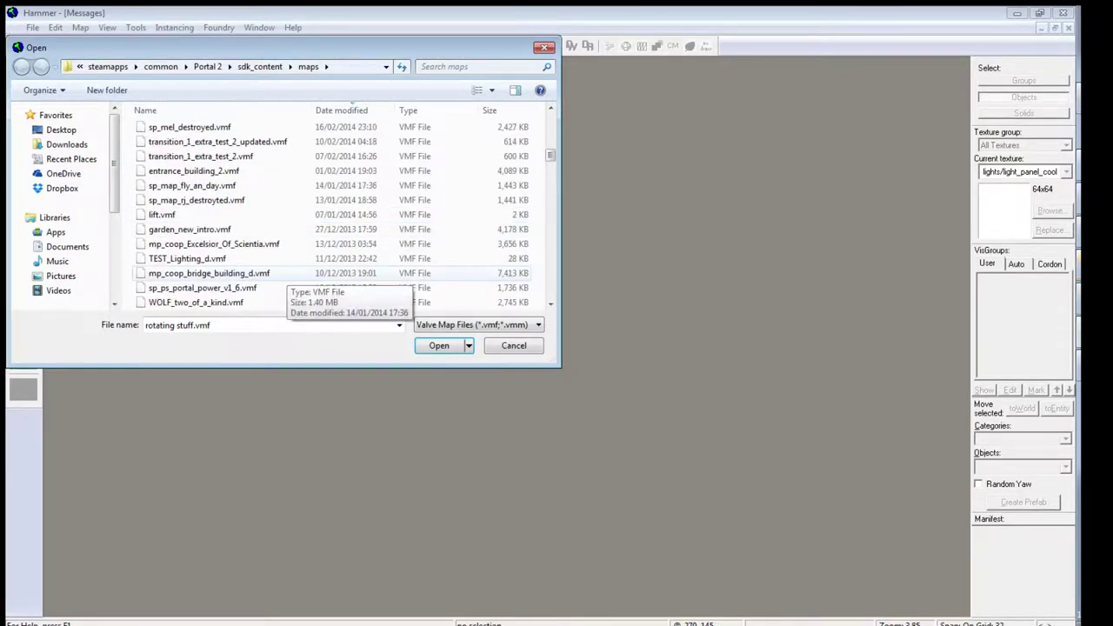
{"action": "scroll", "coordinate": [278, 273], "scroll_direction": "down", "scroll_amount": 1}
{"action": "scroll", "coordinate": [278, 273], "scroll_direction": "down", "scroll_amount": 2}
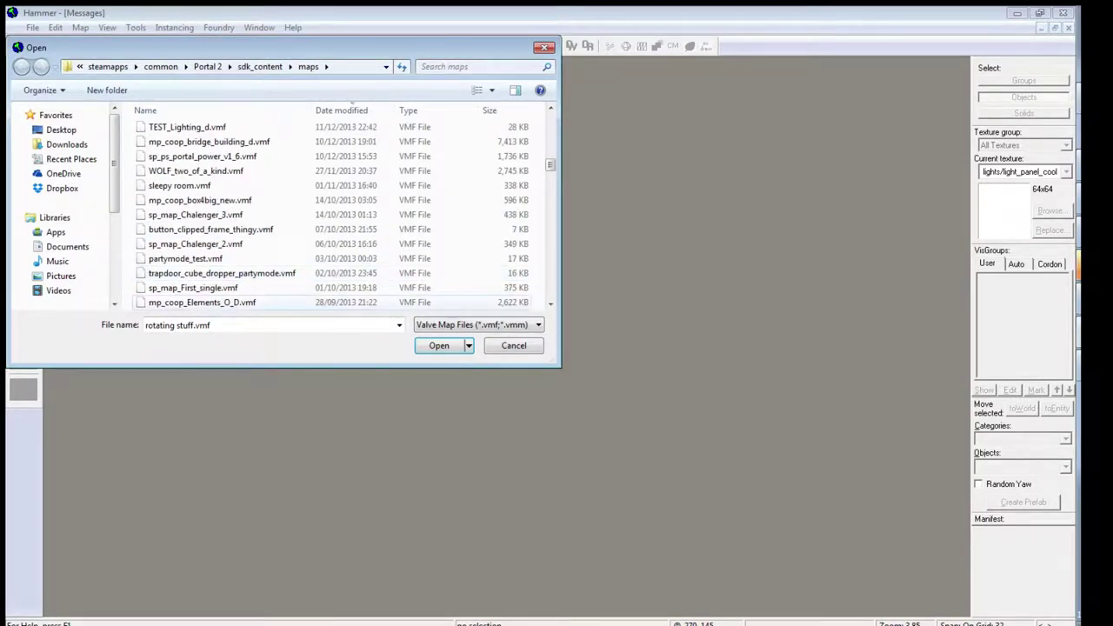
{"action": "left_click", "coordinate": [202, 302]}
{"action": "left_click", "coordinate": [439, 345]}
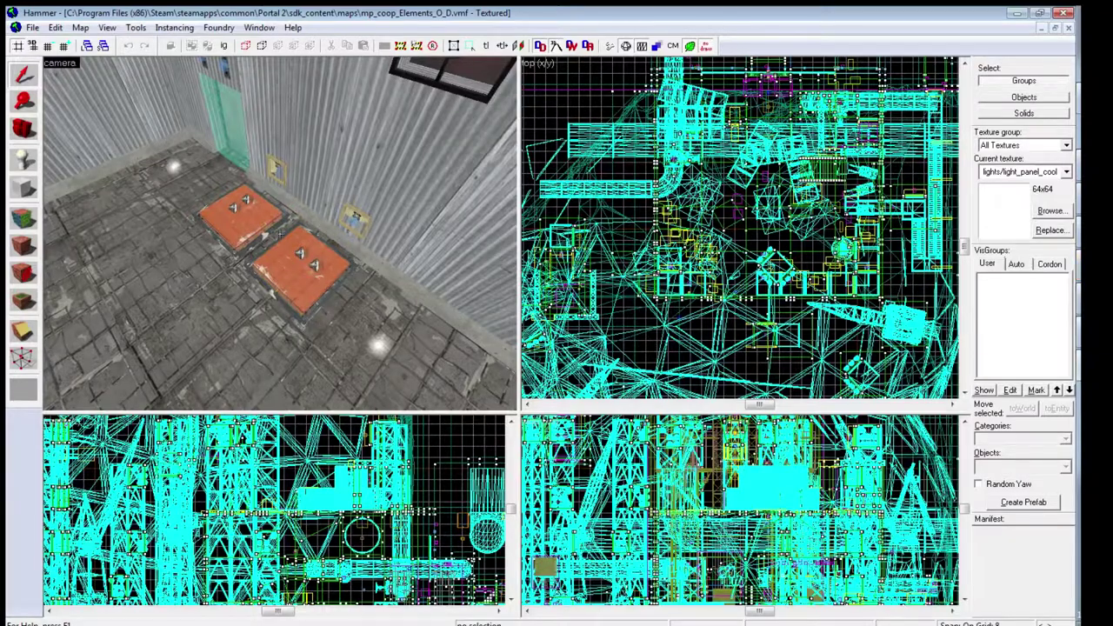
- Examine the lamps in the map's rooms and the floodlight arrays on the outer towers in the camera view
{"action": "key", "text": "z"}
{"action": "key", "text": "w"}
{"action": "key", "text": "w"}
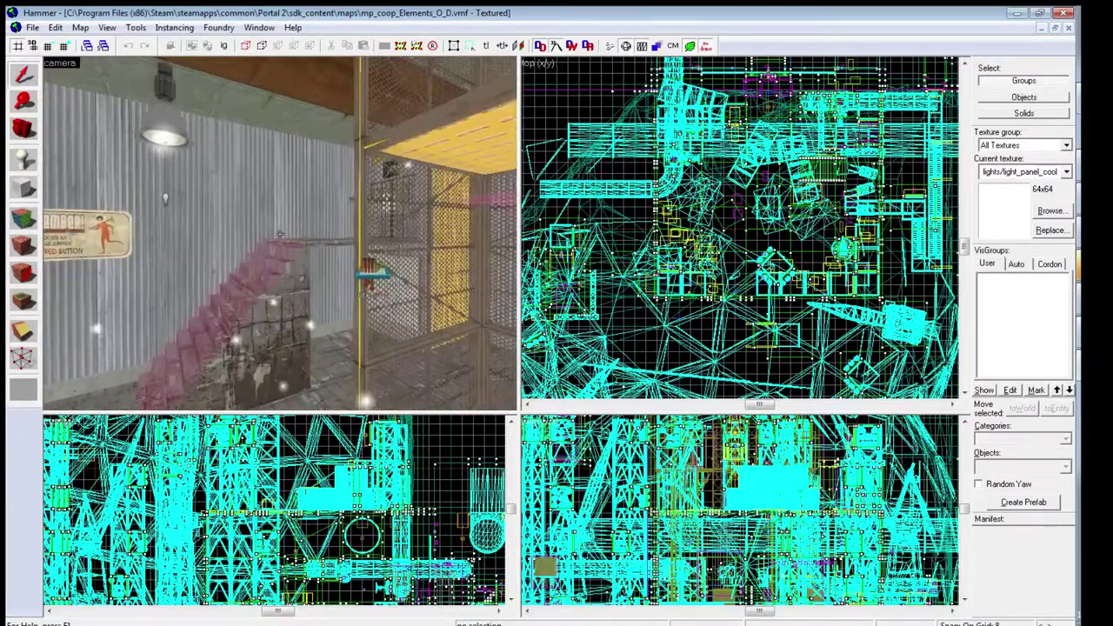
{"action": "key", "text": "w"}
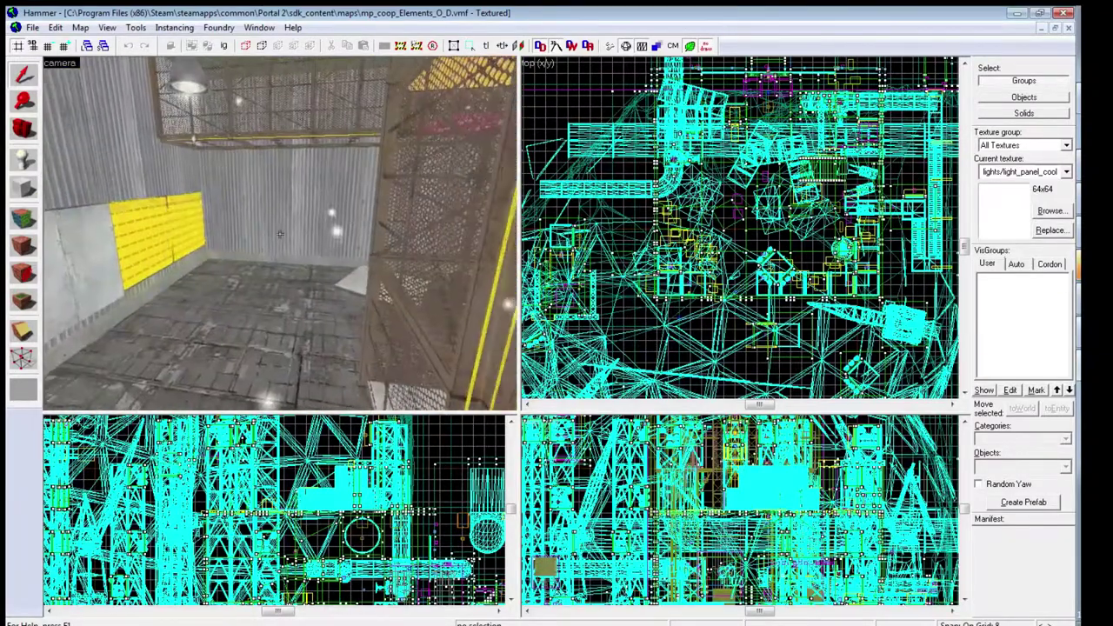
{"action": "key", "text": "w"}
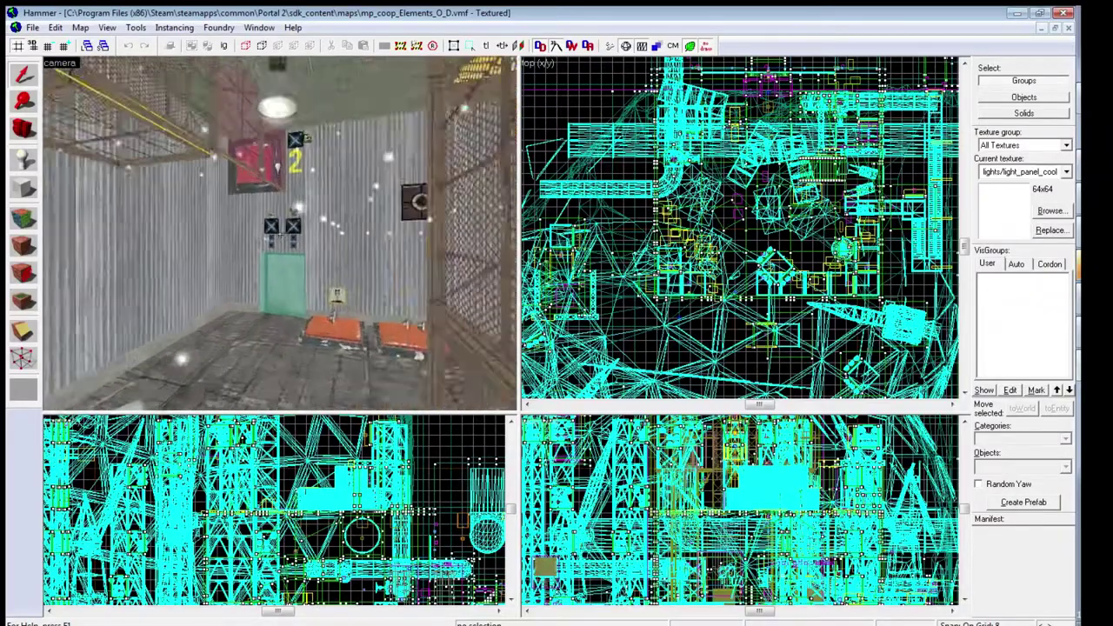
{"action": "key", "text": "w"}
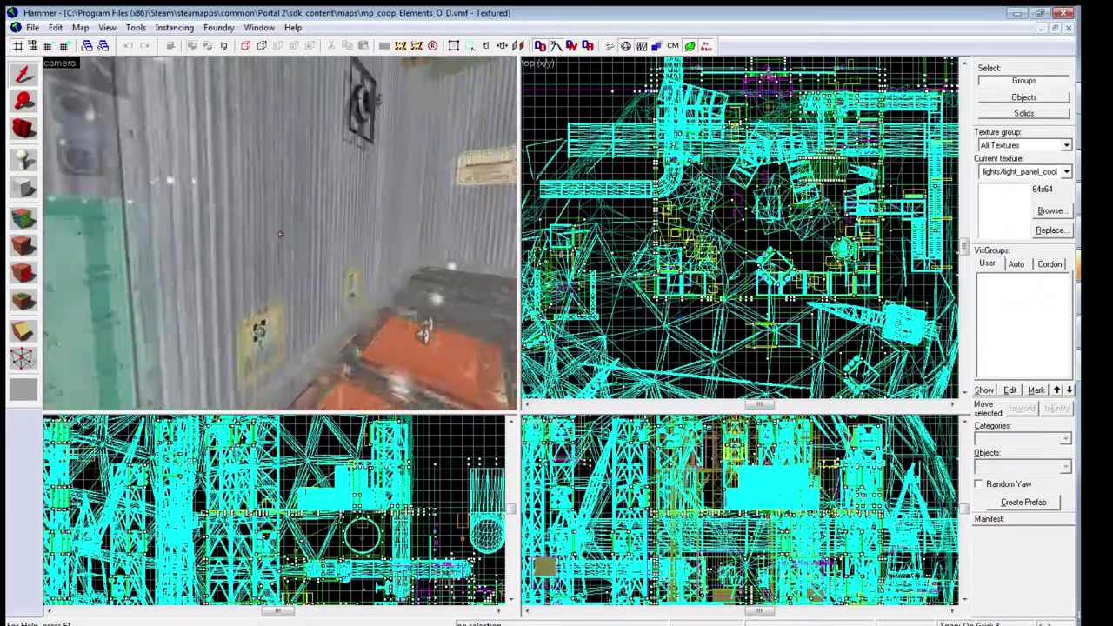
{"action": "key", "text": "w"}
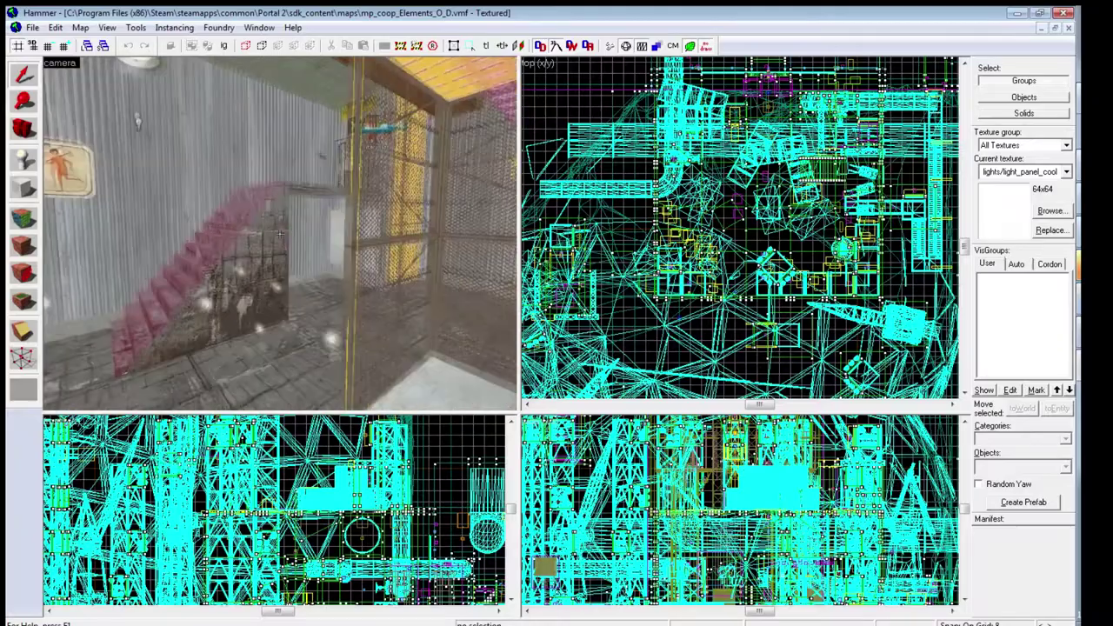
{"action": "key", "text": "w"}
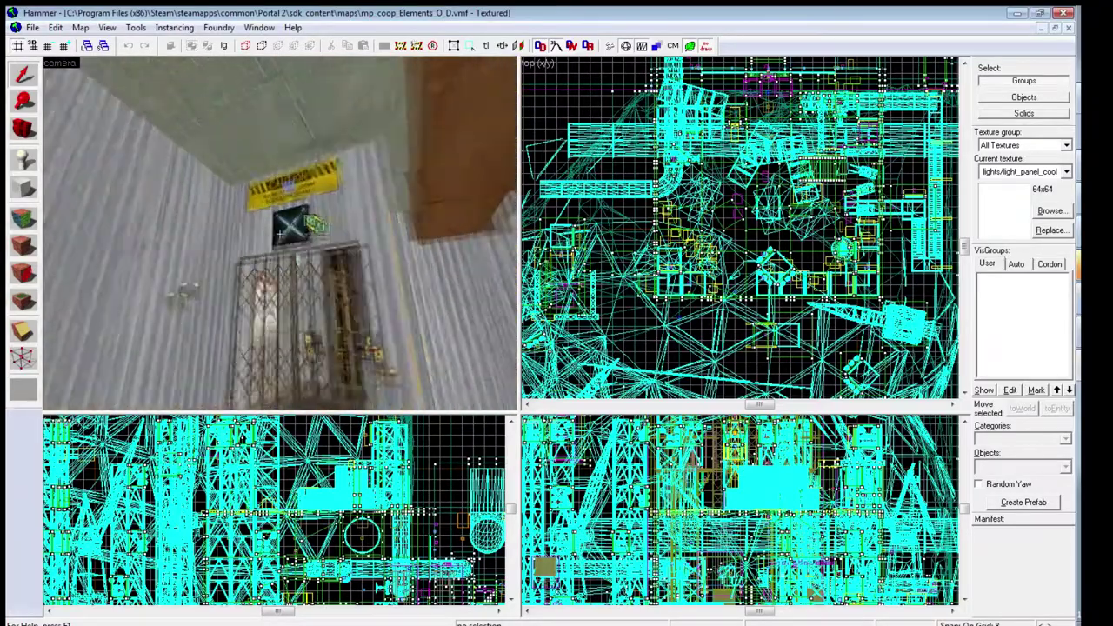
{"action": "key", "text": "w"}
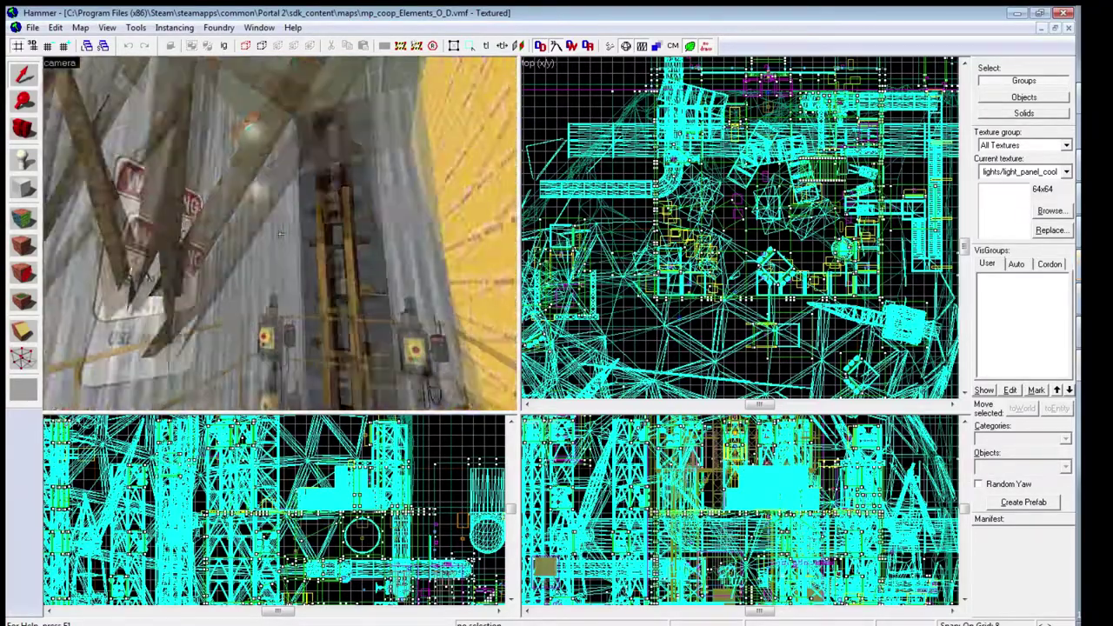
{"action": "key", "text": "w"}
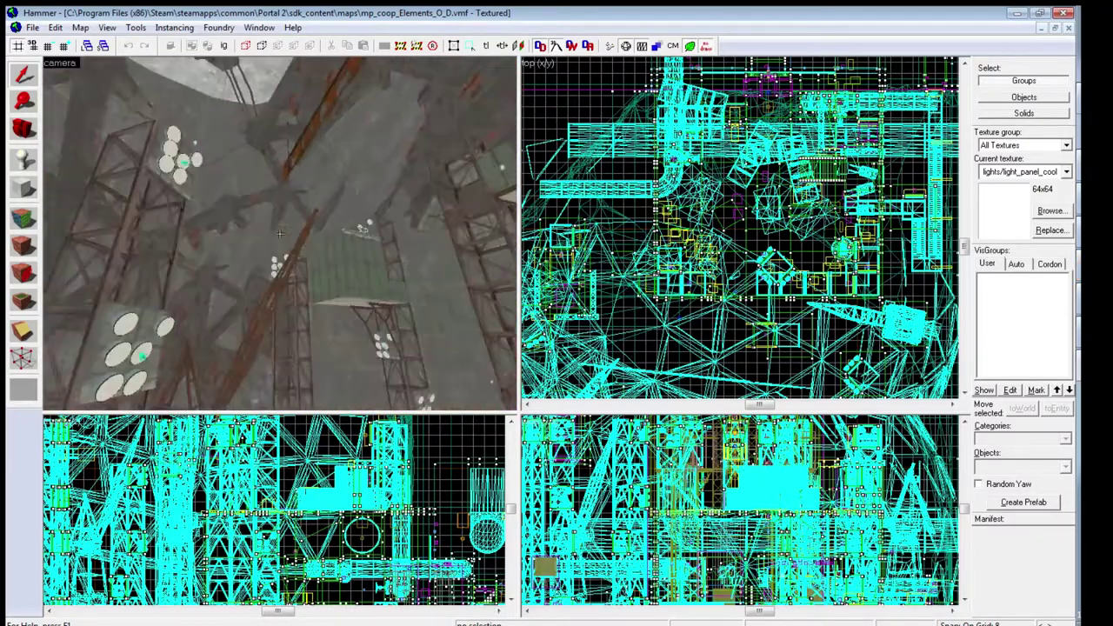
- Inspect the keyvalues of the grouped floodlight array on the tower, including its _light value, and close the properties
{"action": "key", "text": "s"}
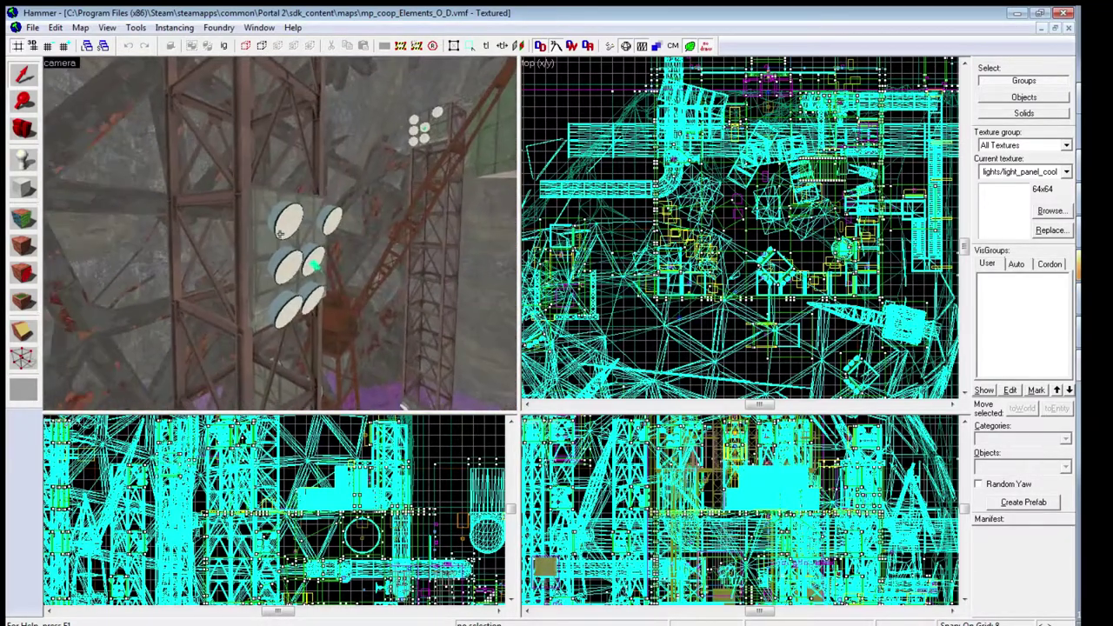
{"action": "key", "text": "d"}
{"action": "key", "text": "z"}
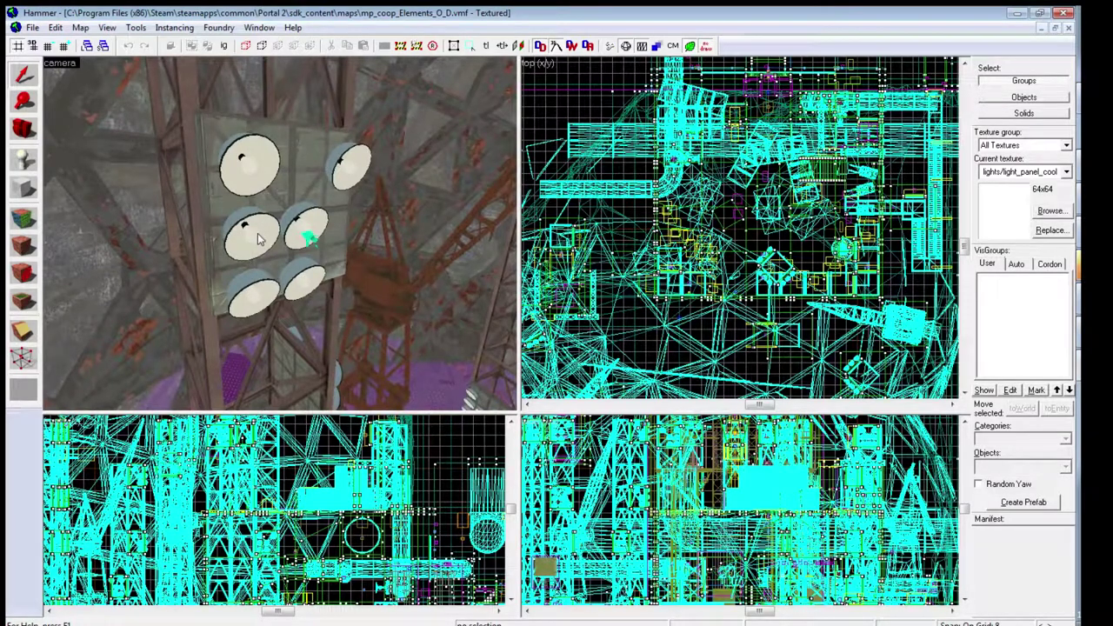
{"action": "left_click", "coordinate": [246, 244]}
{"action": "key", "text": "alt+Return"}
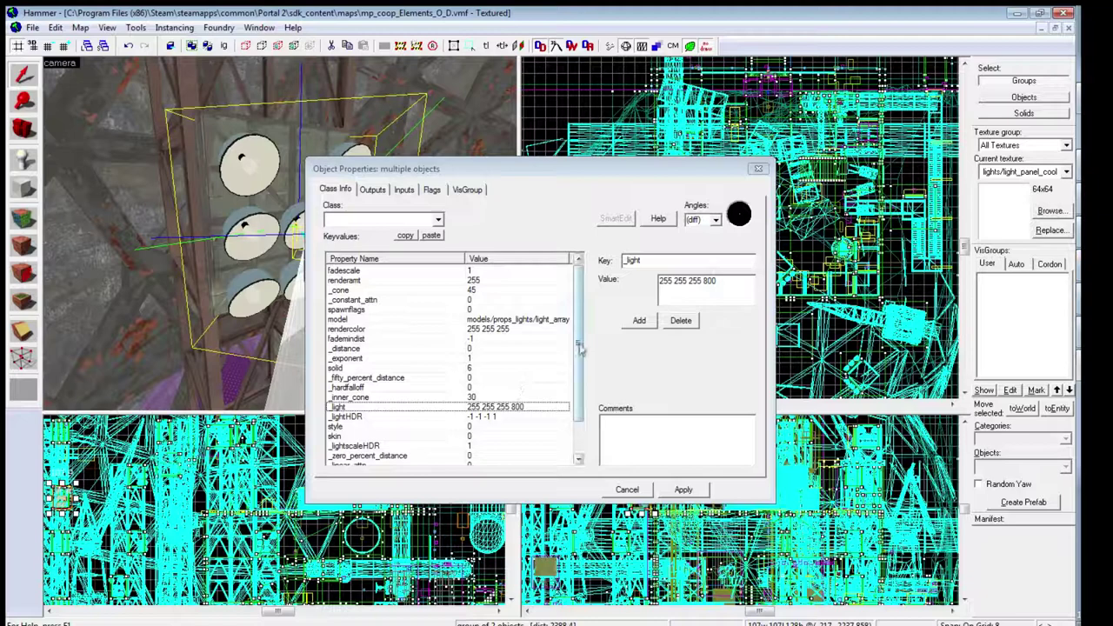
{"action": "scroll", "coordinate": [514, 376], "scroll_direction": "down", "scroll_amount": 2}
{"action": "scroll", "coordinate": [448, 363], "scroll_direction": "up", "scroll_amount": 2}
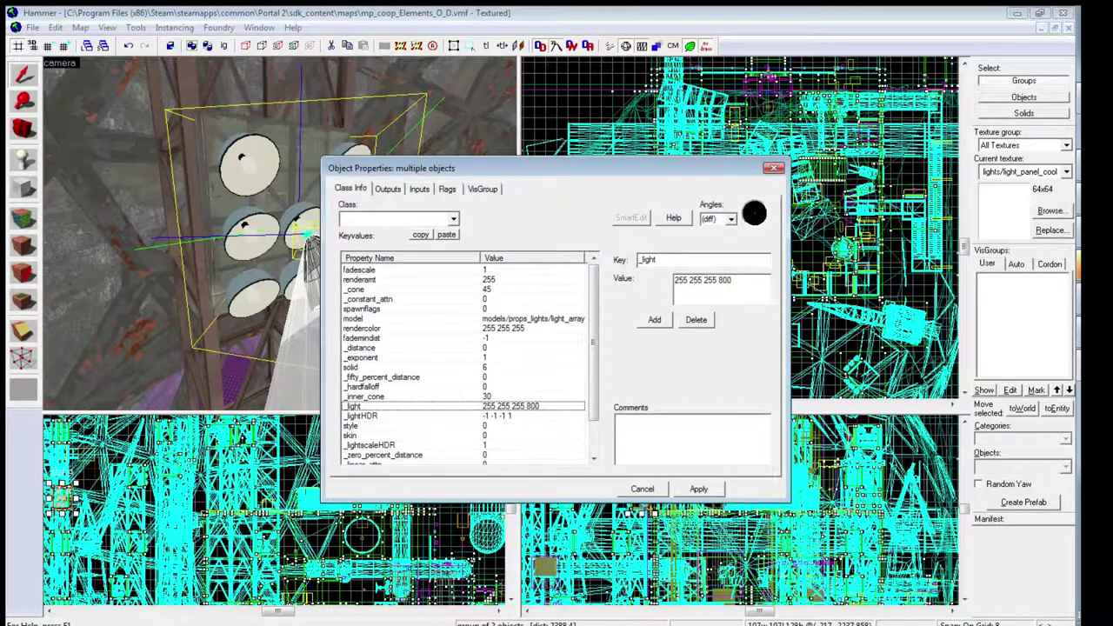
{"action": "left_click", "coordinate": [769, 168]}
- Switch selection to individual objects and open the properties of the floodlight array's prop_static
{"action": "left_click", "coordinate": [576, 103]}
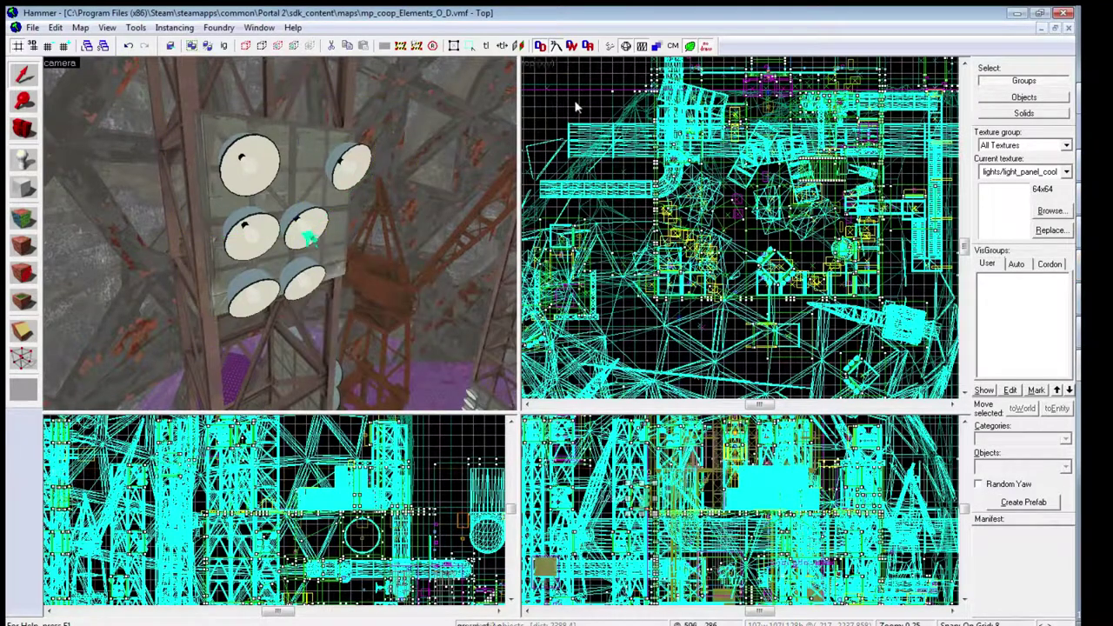
{"action": "left_click", "coordinate": [1009, 99]}
{"action": "double_click", "coordinate": [308, 237]}
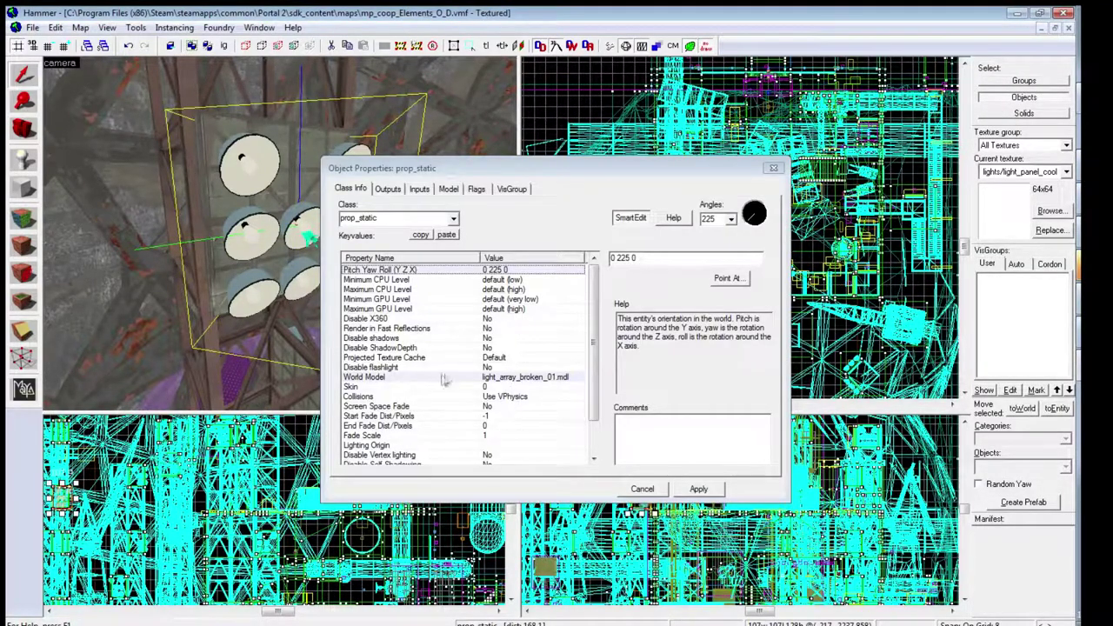
- Browse the prop's World Model choices, preview the light_array_broken variants, and close the browser and properties without changing the model
{"action": "left_click", "coordinate": [384, 379]}
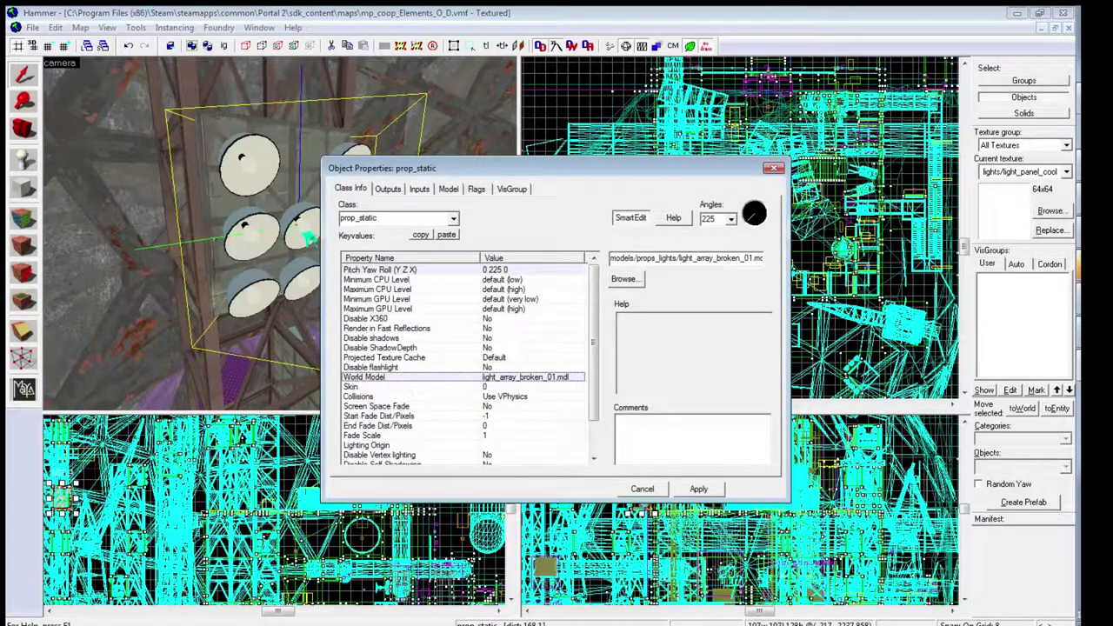
{"action": "left_click", "coordinate": [626, 279]}
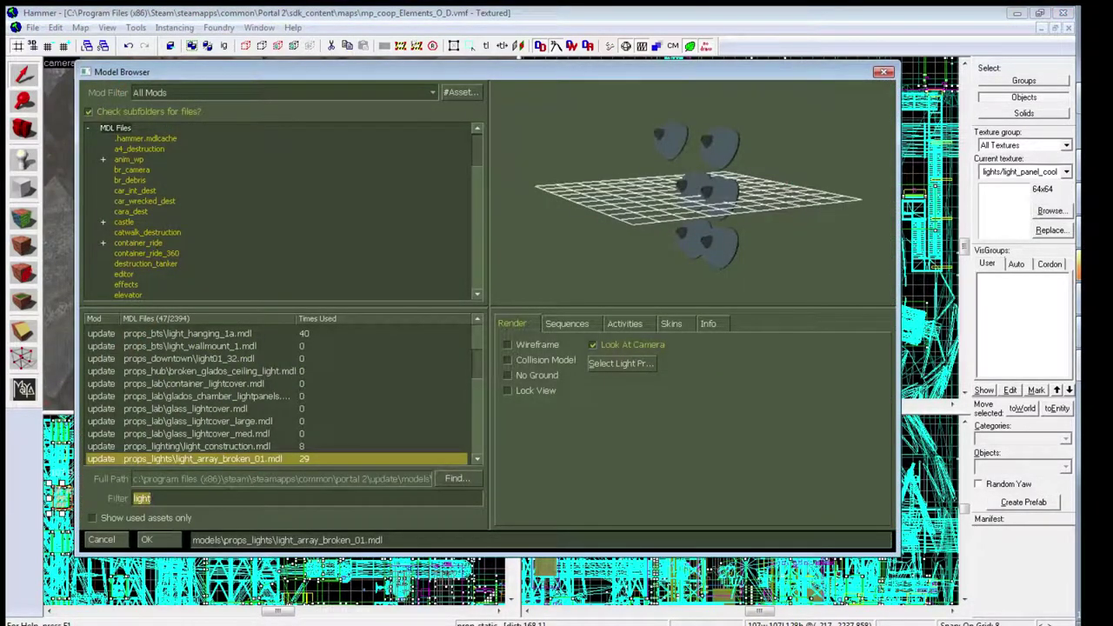
{"action": "left_click", "coordinate": [204, 459]}
{"action": "scroll", "coordinate": [203, 417], "scroll_direction": "down", "scroll_amount": 2}
{"action": "left_click", "coordinate": [204, 396]}
{"action": "left_click", "coordinate": [204, 409]}
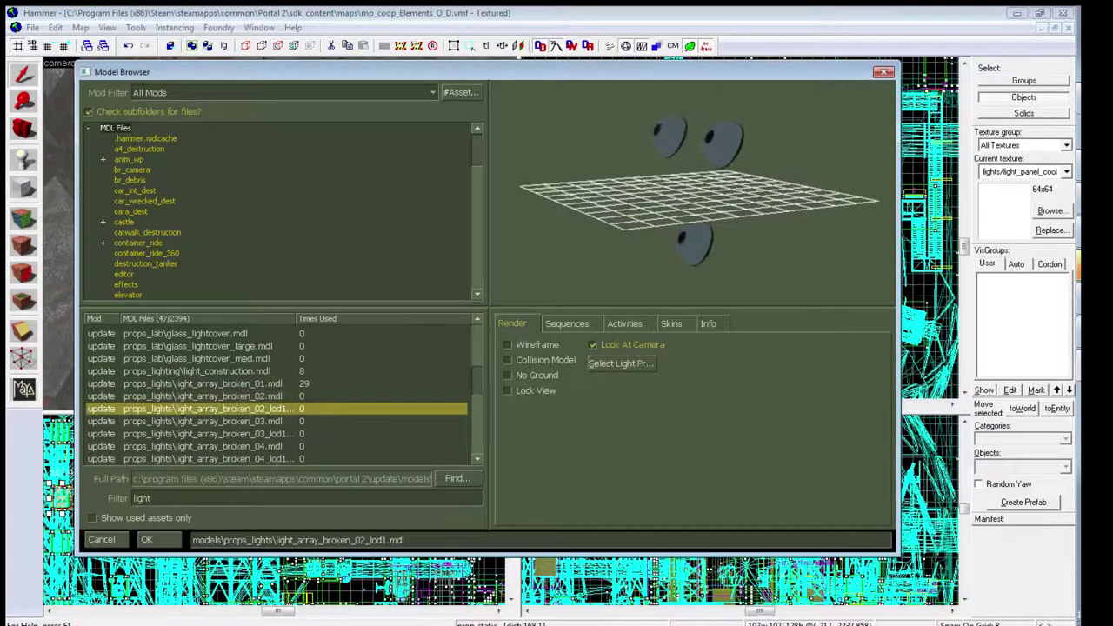
{"action": "left_click", "coordinate": [204, 384]}
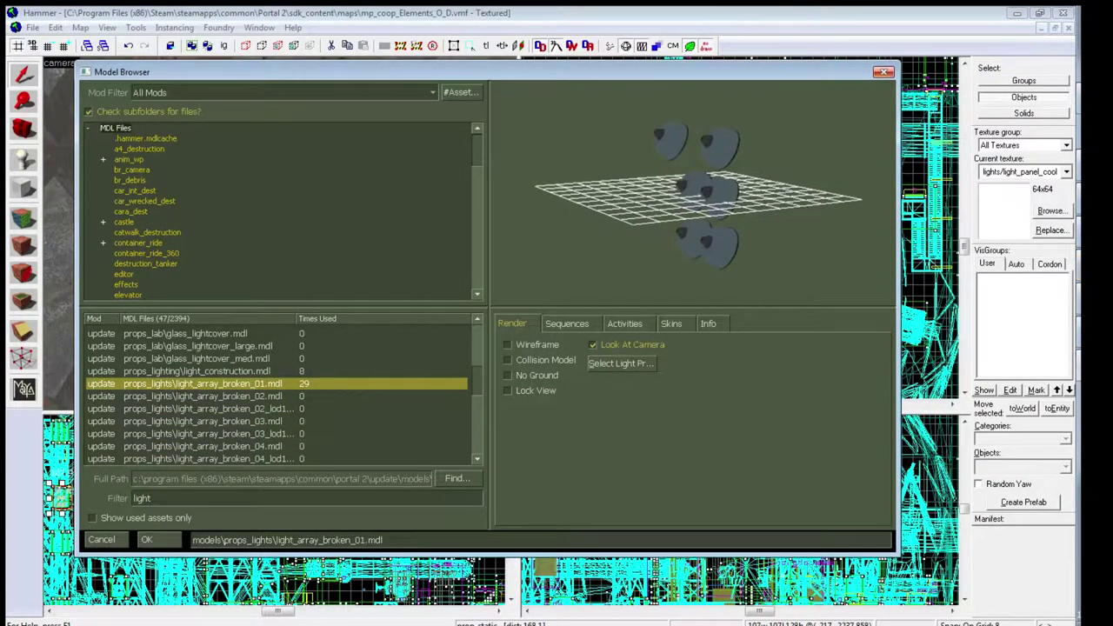
{"action": "left_click", "coordinate": [884, 72]}
{"action": "left_click", "coordinate": [773, 169]}
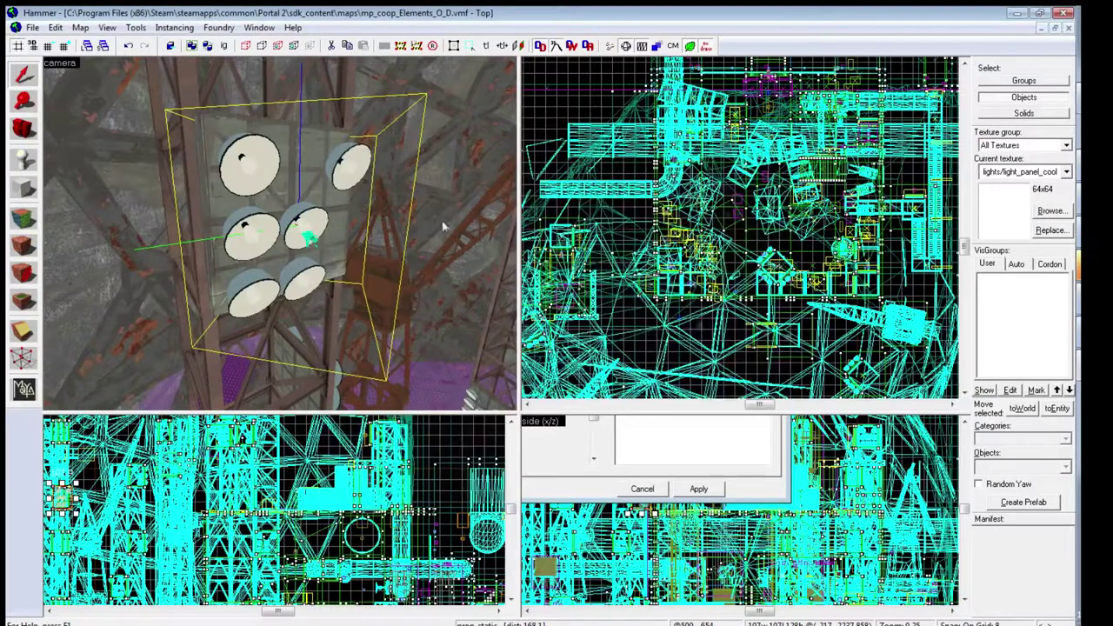
- Inspect the Brightness value of the light_spot in front of the floodlight array, then close its properties
{"action": "left_click", "coordinate": [310, 240]}
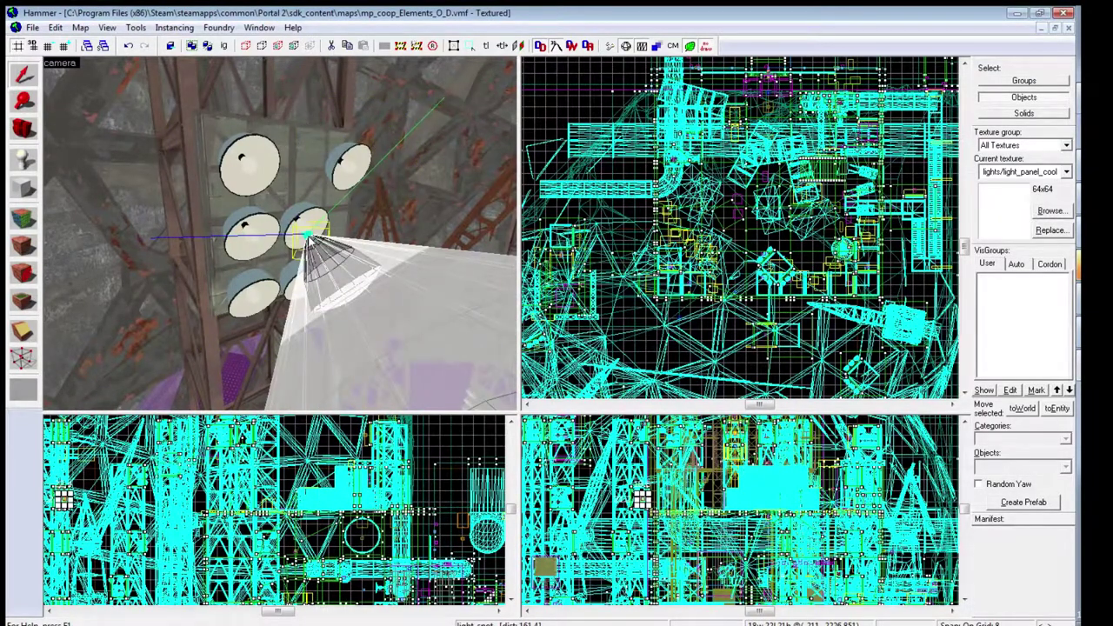
{"action": "key", "text": "z"}
{"action": "key", "text": "w"}
{"action": "key", "text": "z"}
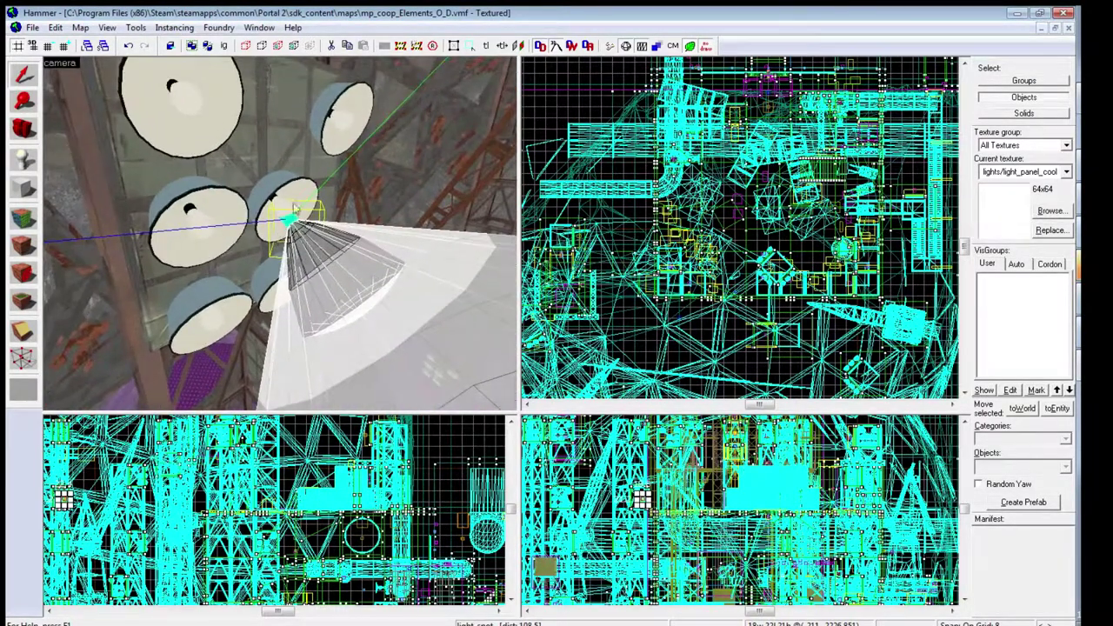
{"action": "double_click", "coordinate": [294, 233]}
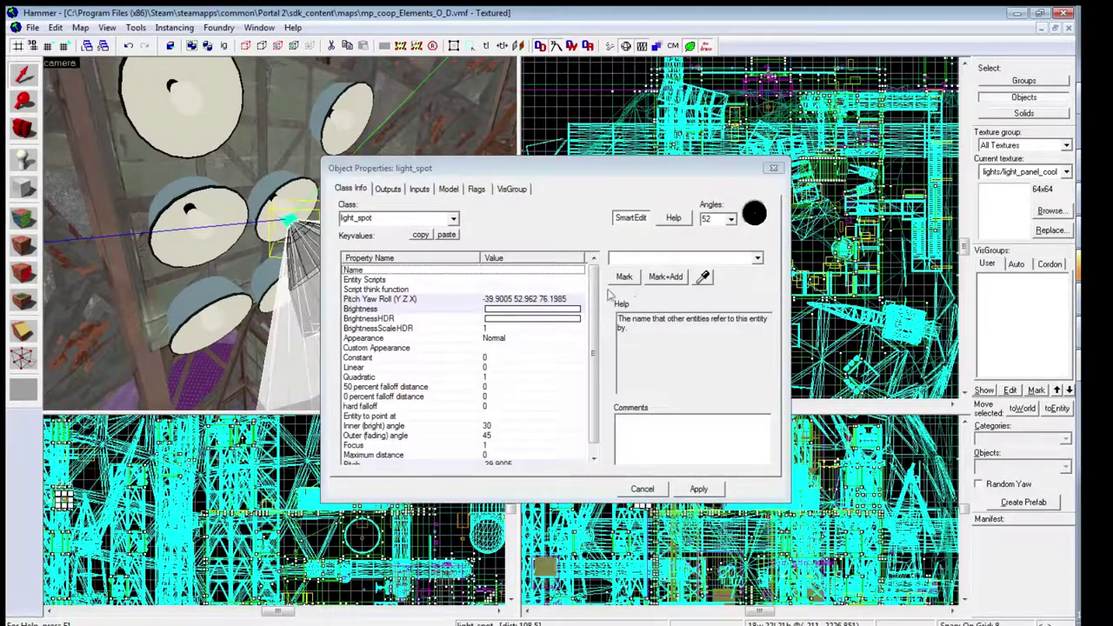
{"action": "left_click", "coordinate": [532, 309]}
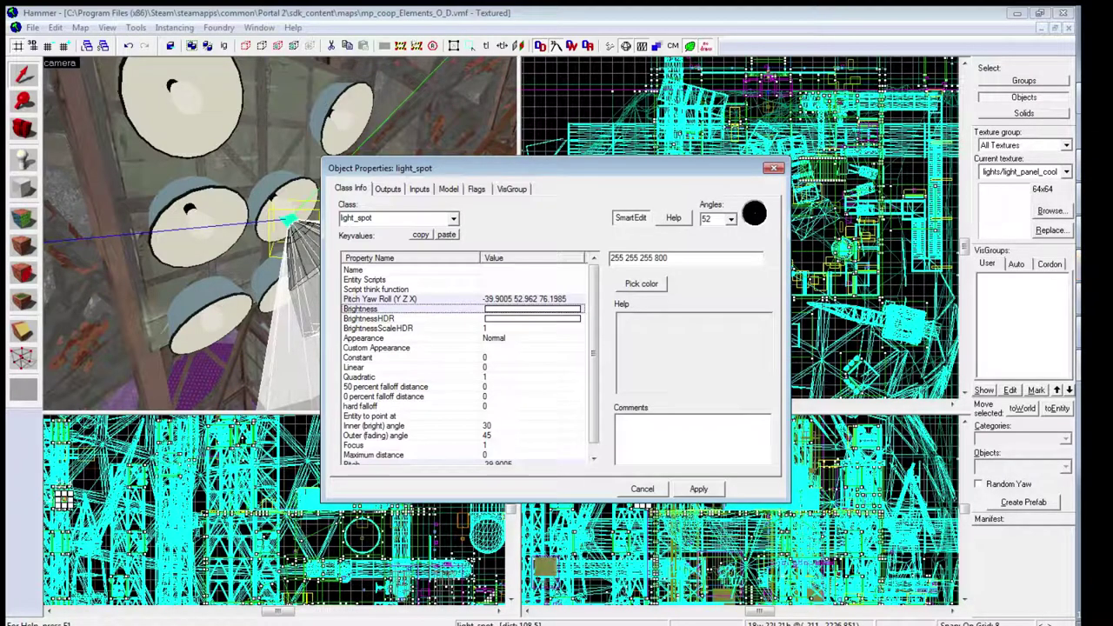
{"action": "key", "text": "Escape"}
- Examine the light_spot's cone from several sides and the floodlight arrays on the other towers in the camera view
{"action": "key", "text": "z"}
{"action": "key", "text": "s"}
{"action": "key", "text": "w"}
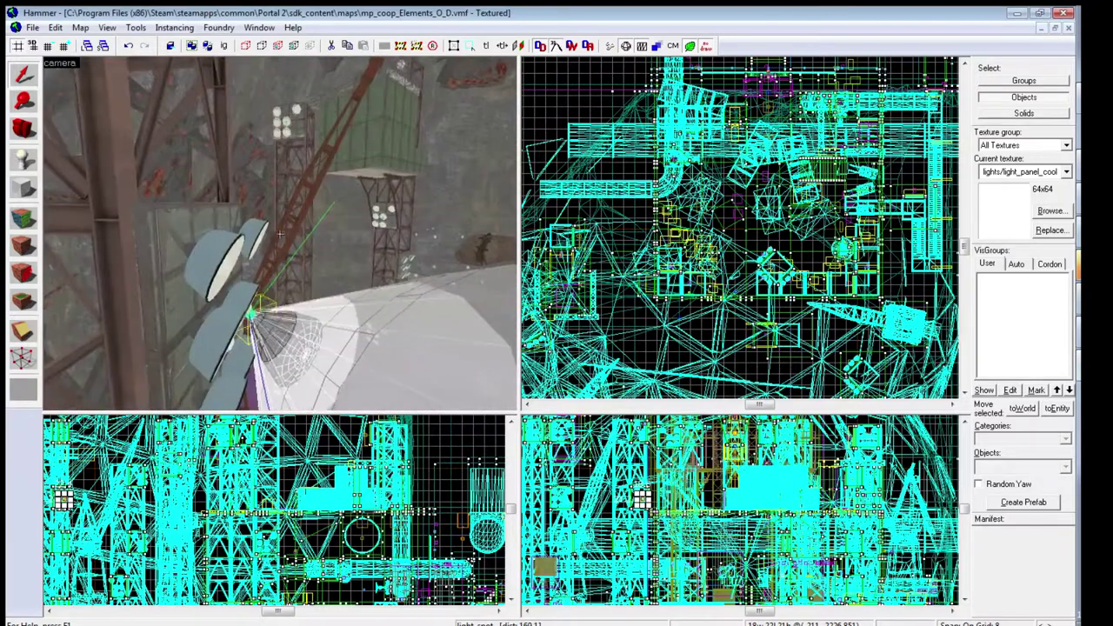
{"action": "key", "text": "s"}
{"action": "key", "text": "z"}
{"action": "key", "text": "z"}
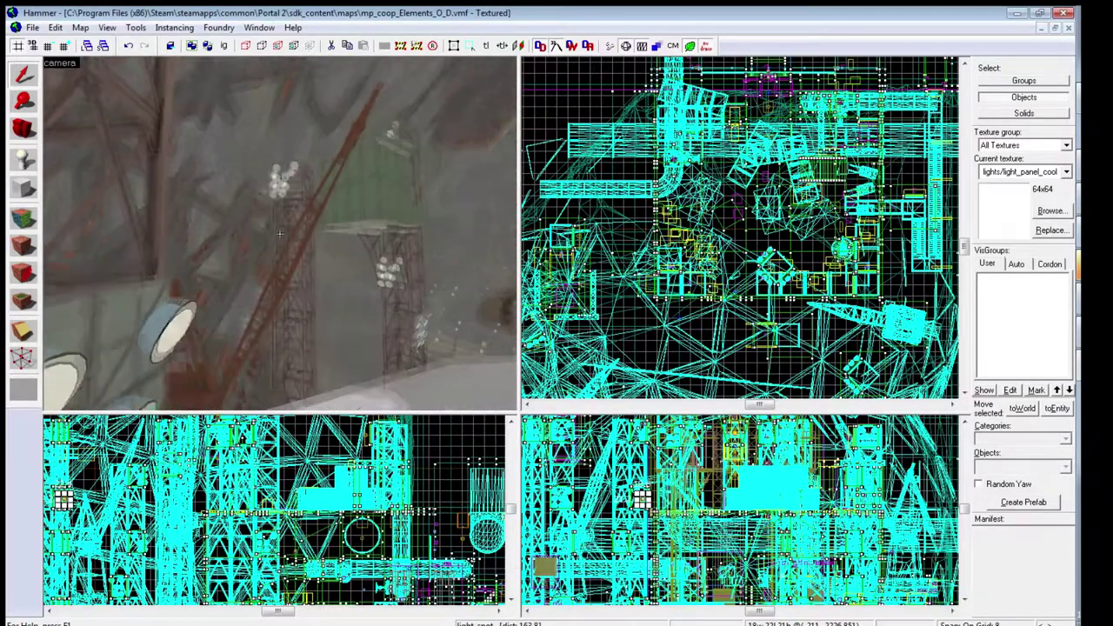
{"action": "key", "text": "w"}
{"action": "key", "text": "s"}
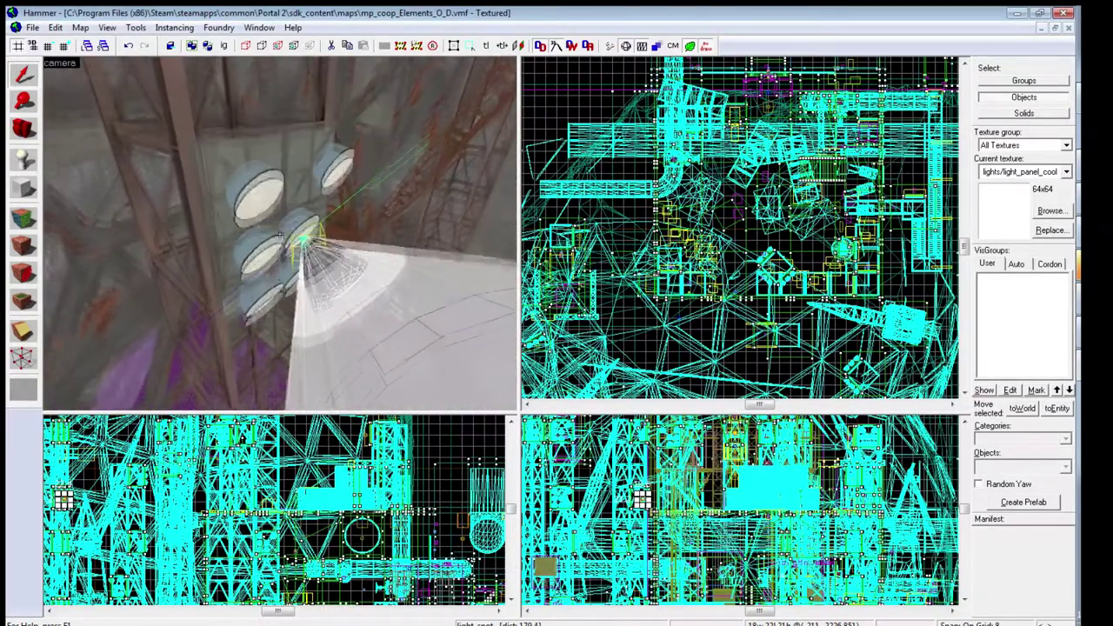
{"action": "key", "text": "w"}
{"action": "key", "text": "s"}
{"action": "left_click_drag", "start_coordinate": [280, 233], "coordinate": [279, 235]}
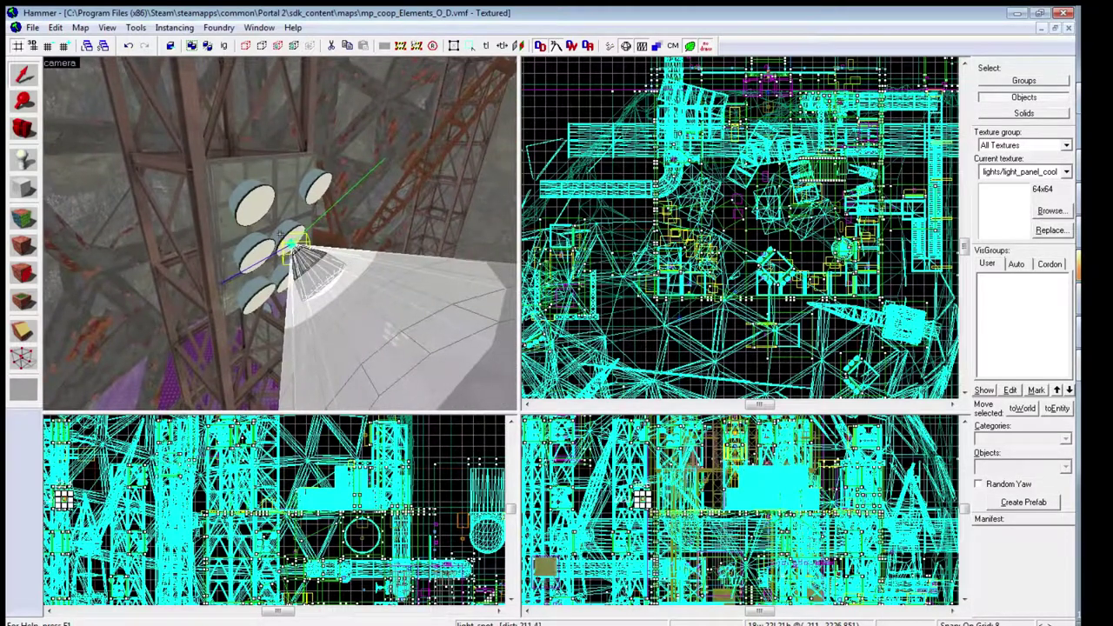
{"action": "key", "text": "s"}
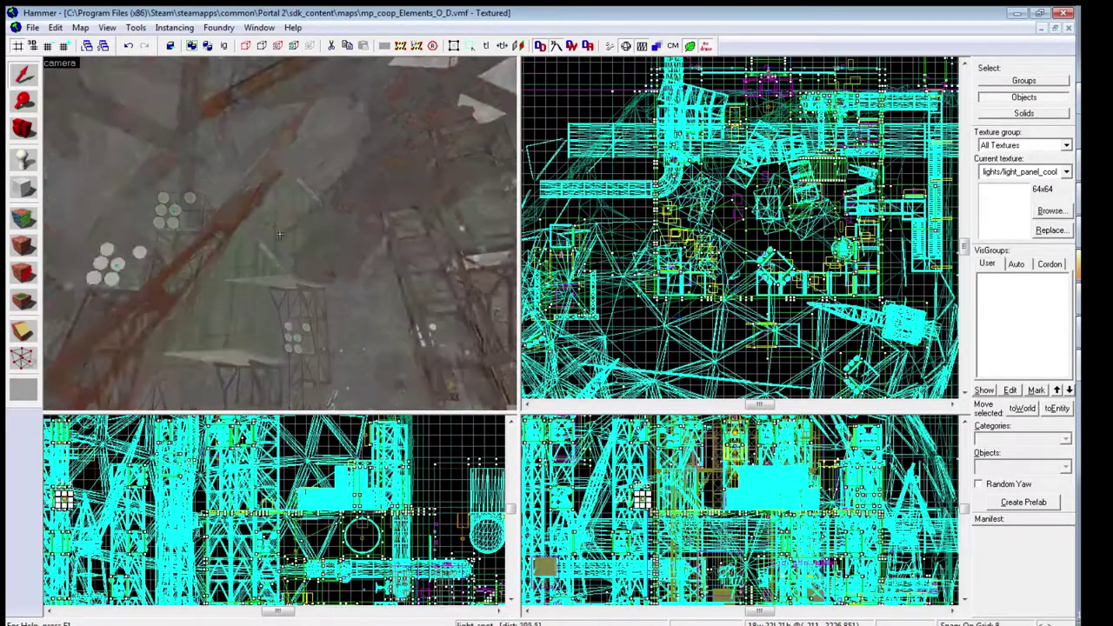
{"action": "left_click_drag", "start_coordinate": [279, 235], "coordinate": [279, 233]}
{"action": "key", "text": "z"}
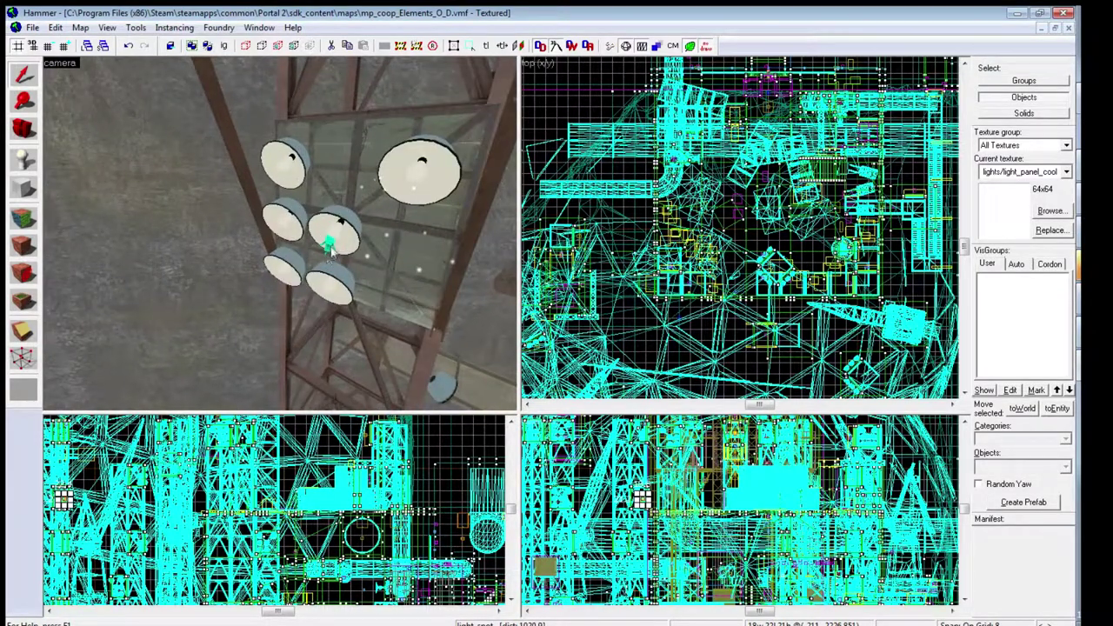
- Search the entity types for "spot", choose beam_spotlight, and place one on the panel beside the middle lamp of the tower's floodlight array
{"action": "left_click", "coordinate": [332, 247]}
{"action": "left_click", "coordinate": [646, 342]}
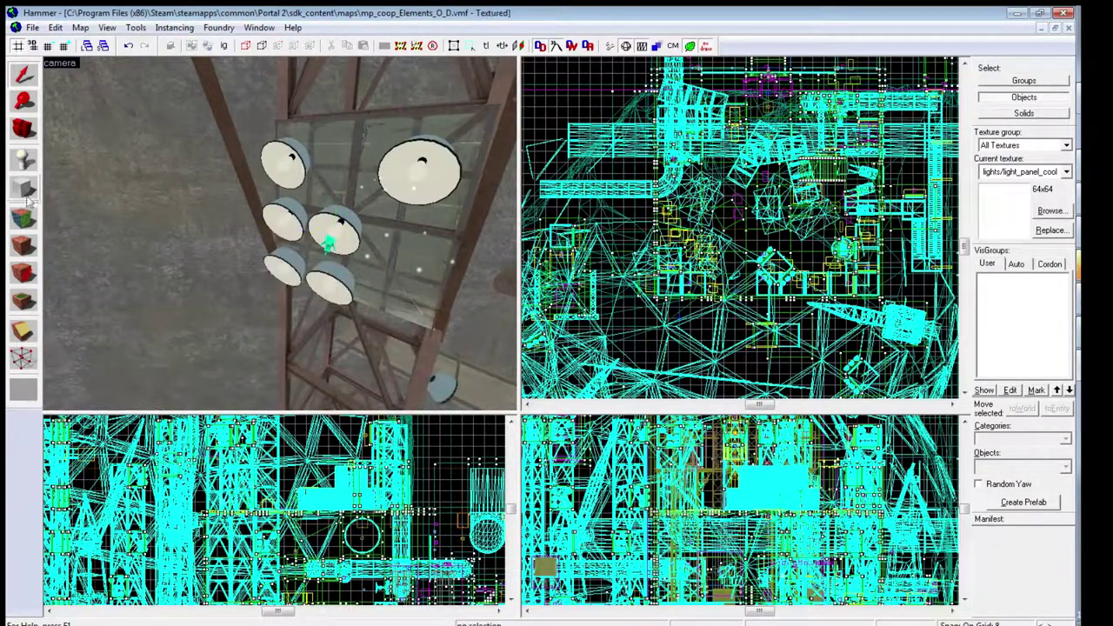
{"action": "left_click", "coordinate": [23, 159]}
{"action": "left_click", "coordinate": [822, 450]}
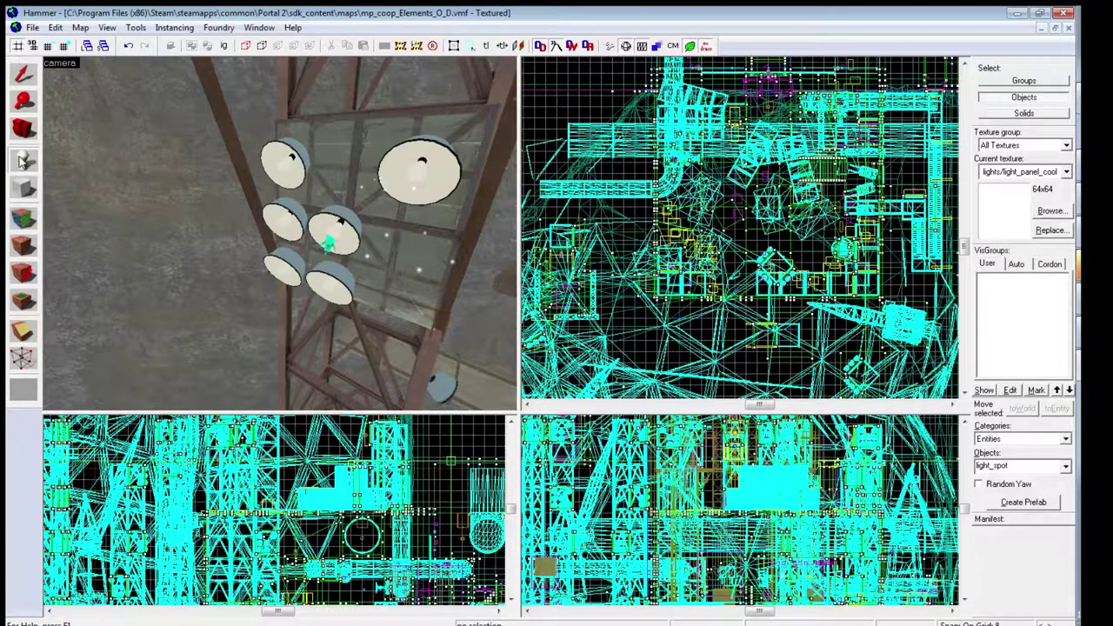
{"action": "left_click", "coordinate": [1027, 468]}
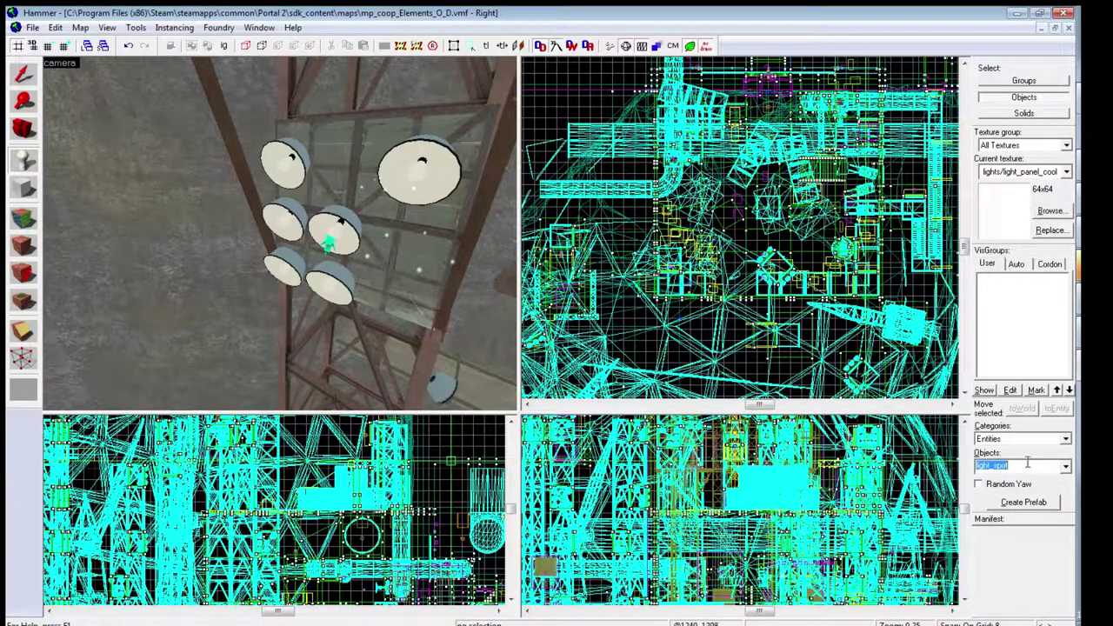
{"action": "type", "text": "spot"}
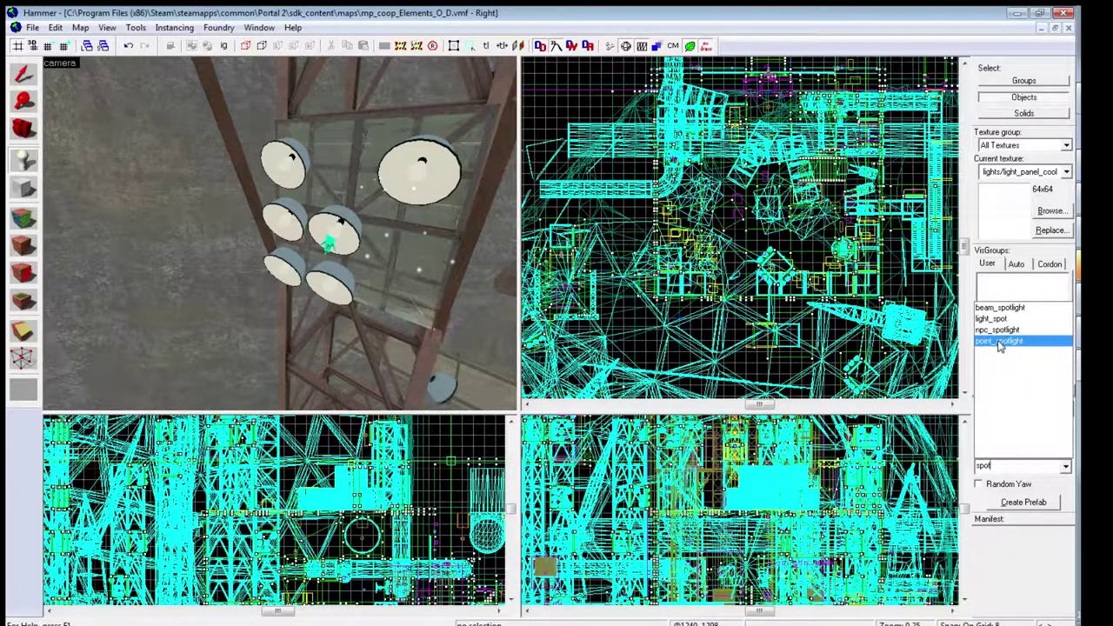
{"action": "left_click", "coordinate": [1000, 309]}
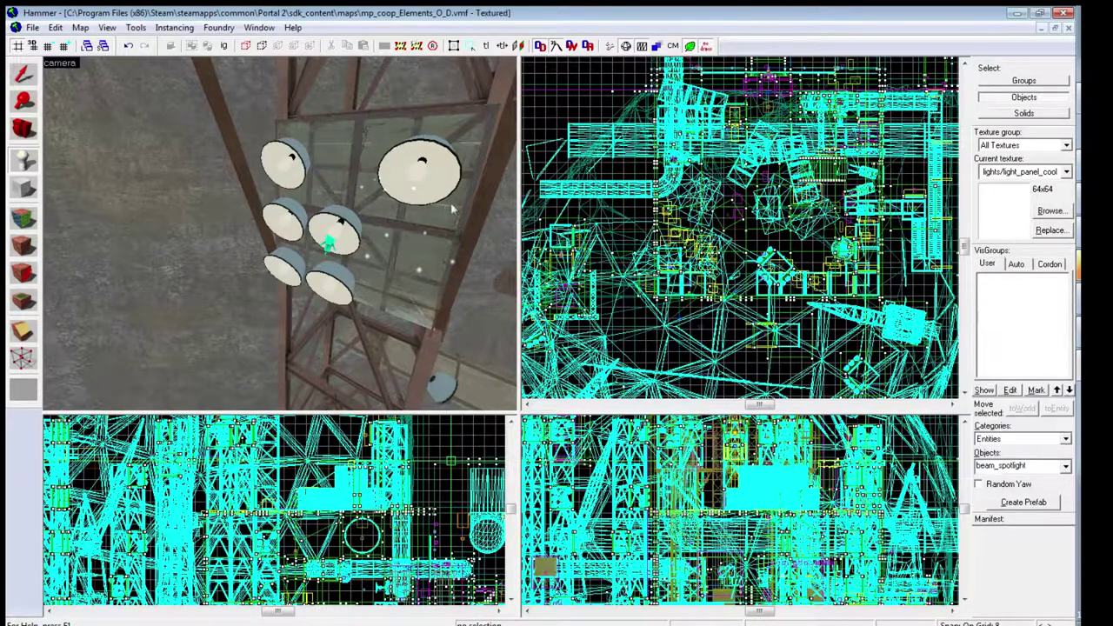
{"action": "left_click", "coordinate": [379, 244]}
{"action": "key", "text": "shift+s"}
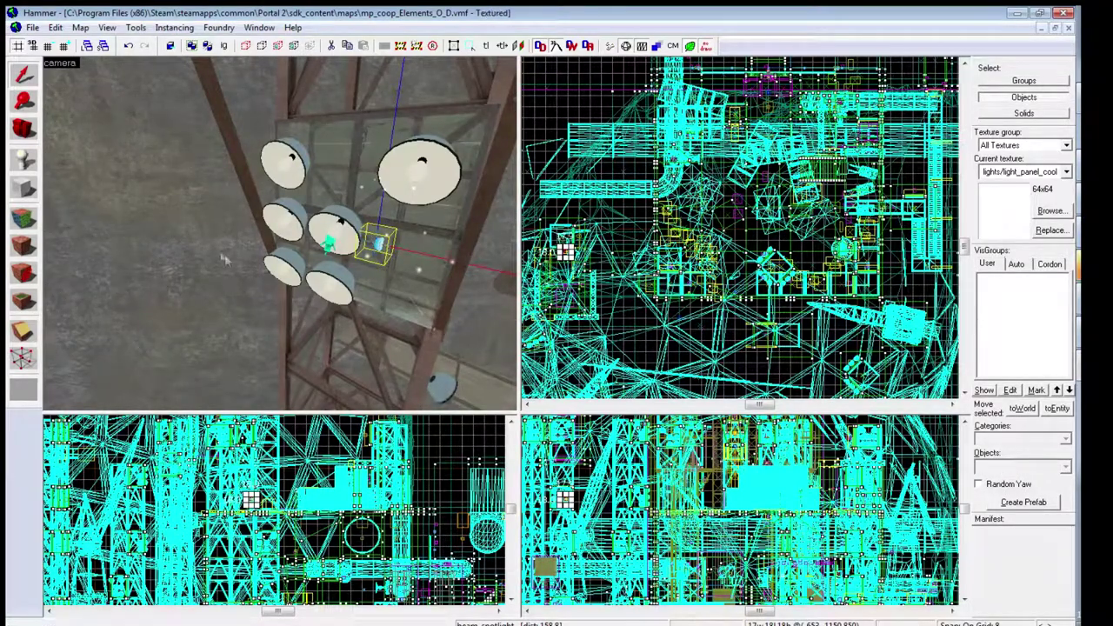
{"action": "double_click", "coordinate": [7, 161]}
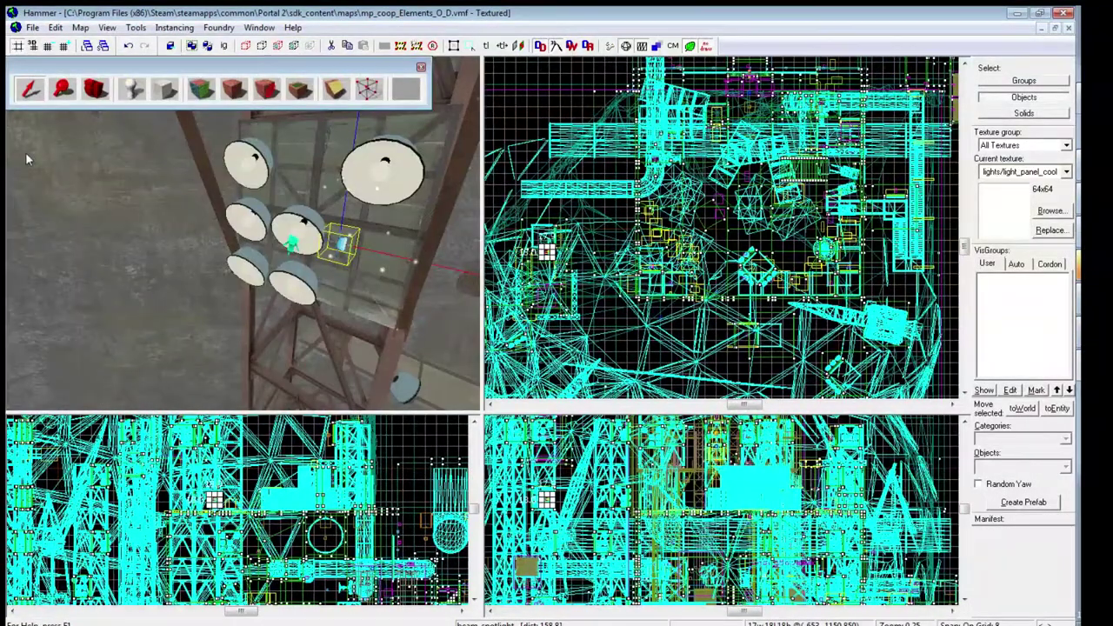
{"action": "left_click_drag", "start_coordinate": [111, 68], "coordinate": [125, 109]}
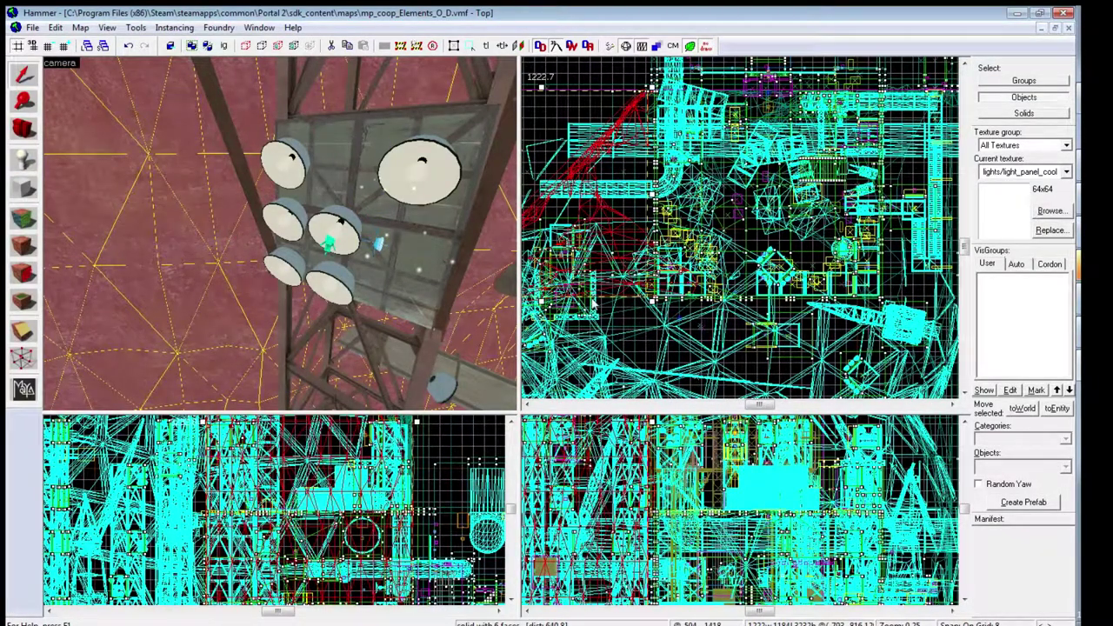
{"action": "left_click", "coordinate": [652, 346]}
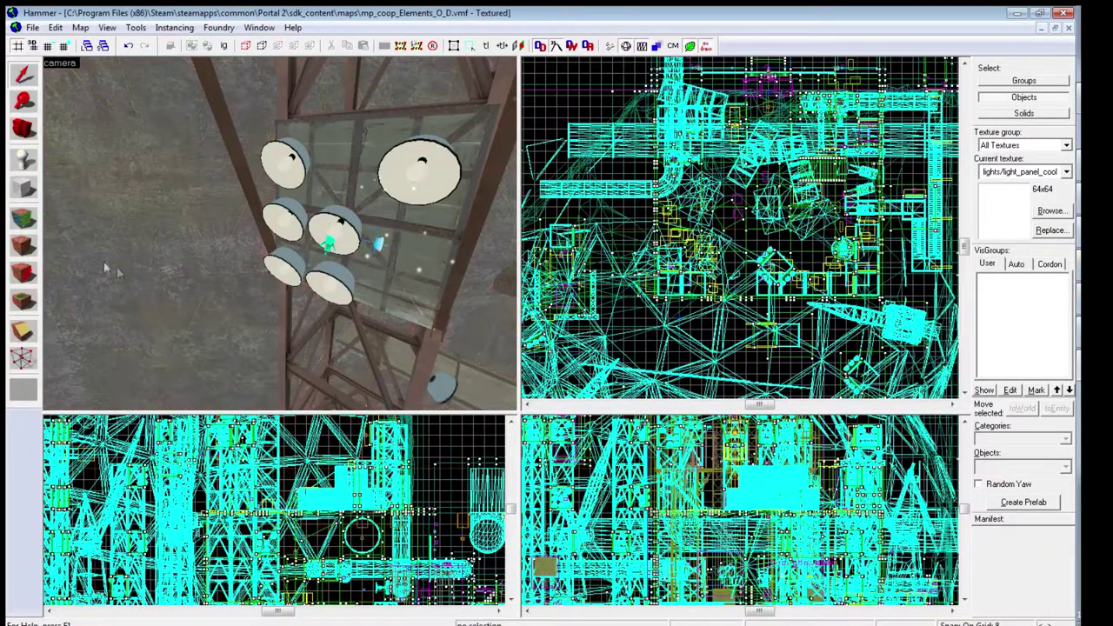
{"action": "left_click", "coordinate": [27, 162]}
{"action": "left_click", "coordinate": [1002, 467]}
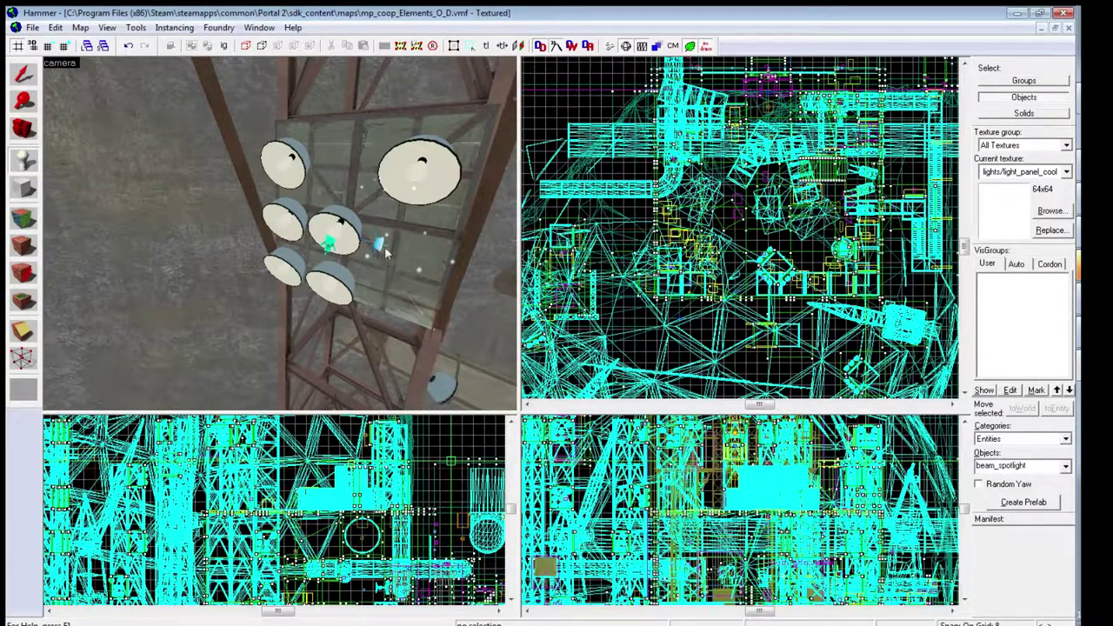
- Select the beam_spotlight and move it in the top view to the lamp that holds the existing light entity
{"action": "left_click", "coordinate": [26, 76]}
{"action": "left_click", "coordinate": [378, 244]}
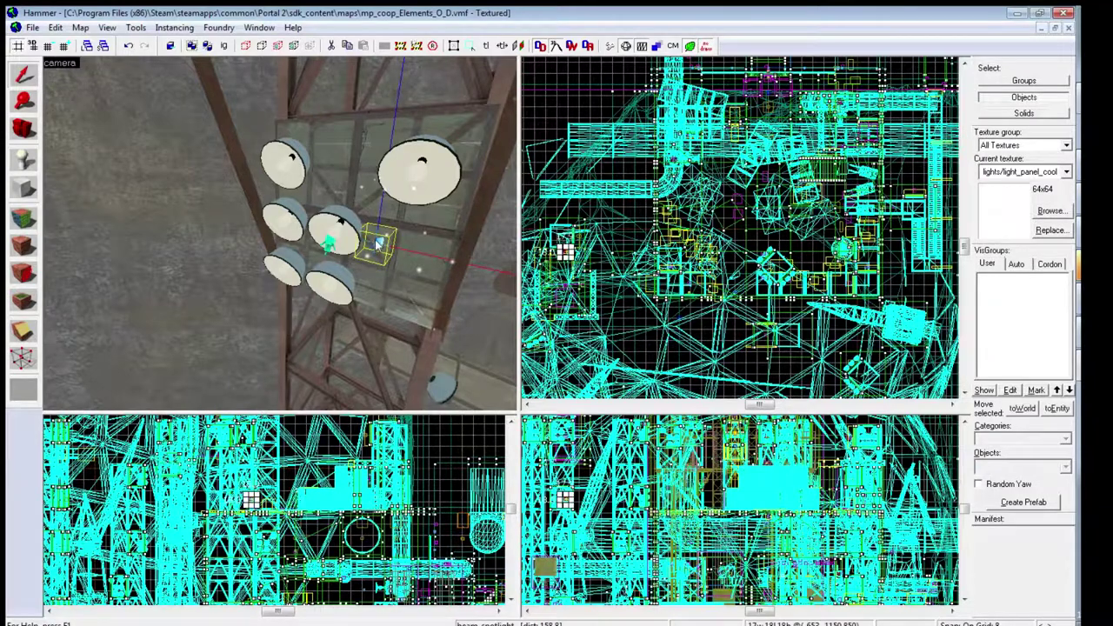
{"action": "scroll", "coordinate": [662, 270], "scroll_direction": "up", "scroll_amount": 10}
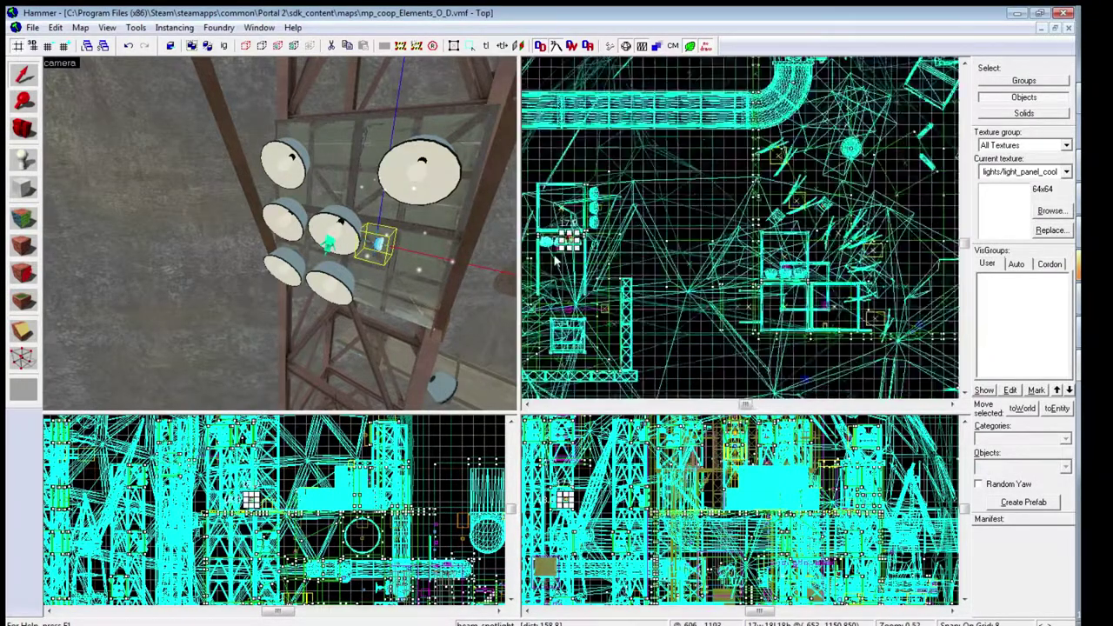
{"action": "left_click_drag", "start_coordinate": [602, 237], "coordinate": [546, 297]}
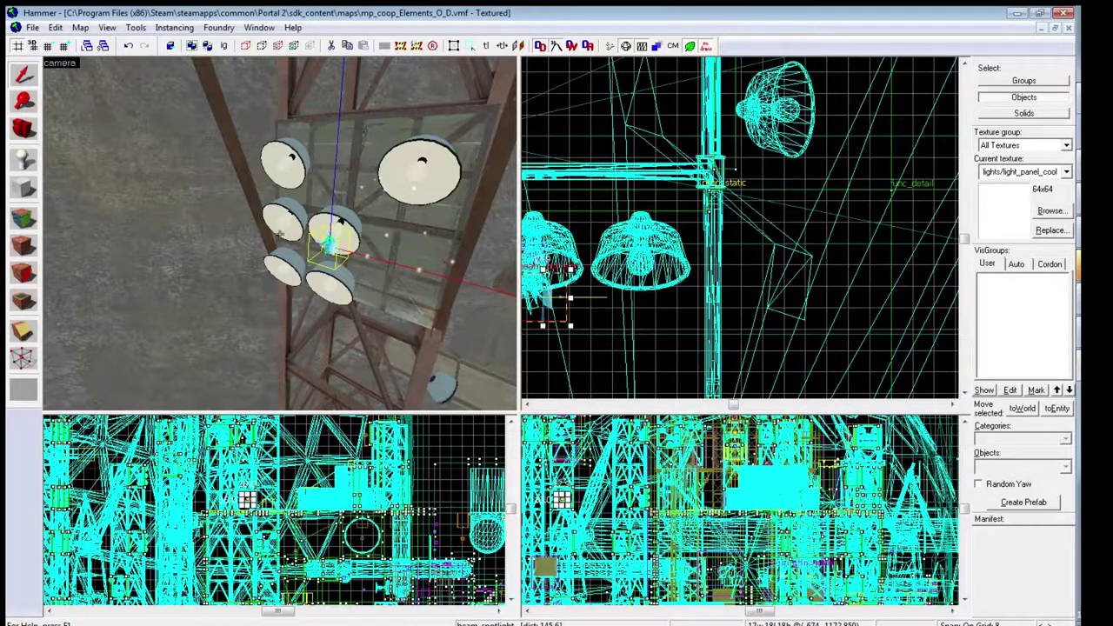
- Rotate the beam_spotlight in the top view to face out of the lamp's opening, and centre it on the lamp
{"action": "key", "text": "w"}
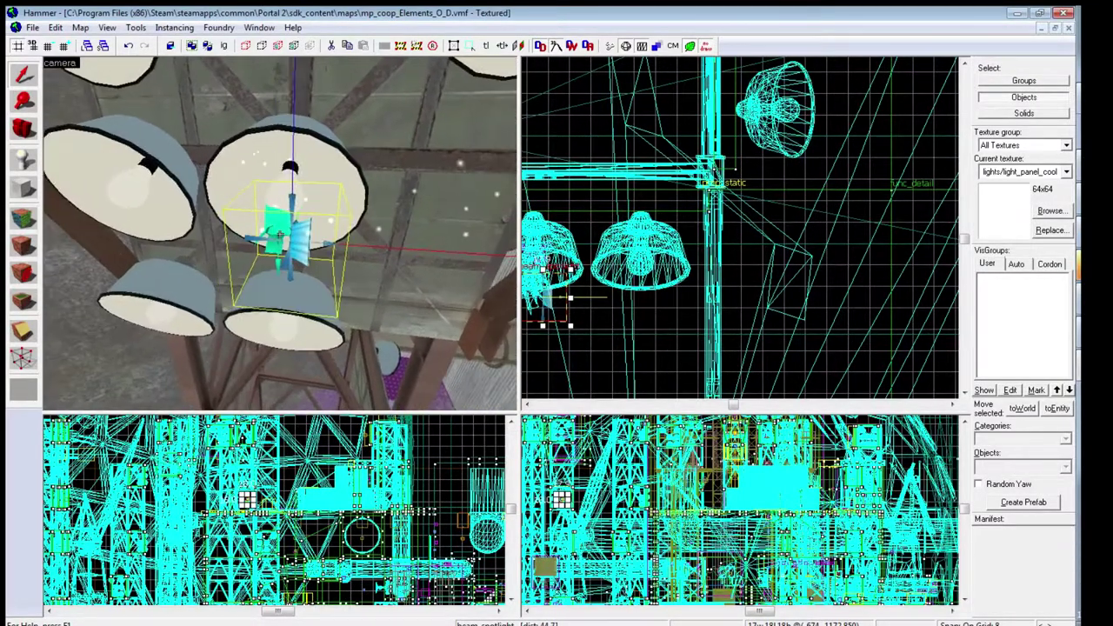
{"action": "scroll", "coordinate": [280, 233], "scroll_direction": "up", "scroll_amount": 5}
{"action": "scroll", "coordinate": [628, 306], "scroll_direction": "down", "scroll_amount": 1}
{"action": "scroll", "coordinate": [628, 306], "scroll_direction": "up", "scroll_amount": 6}
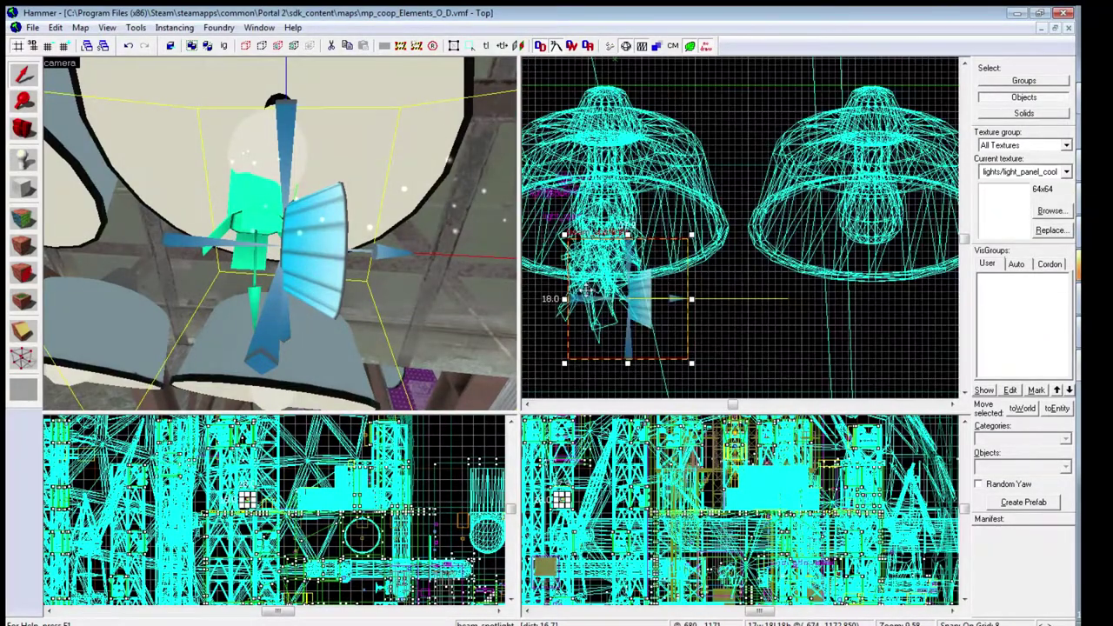
{"action": "left_click", "coordinate": [608, 272]}
{"action": "left_click_drag", "start_coordinate": [565, 235], "coordinate": [672, 249]}
{"action": "left_click_drag", "start_coordinate": [630, 308], "coordinate": [610, 265]}
- Inspect the beam_spotlight at the lamp in the camera view and look for it in the front and side wireframe views
{"action": "key", "text": "z"}
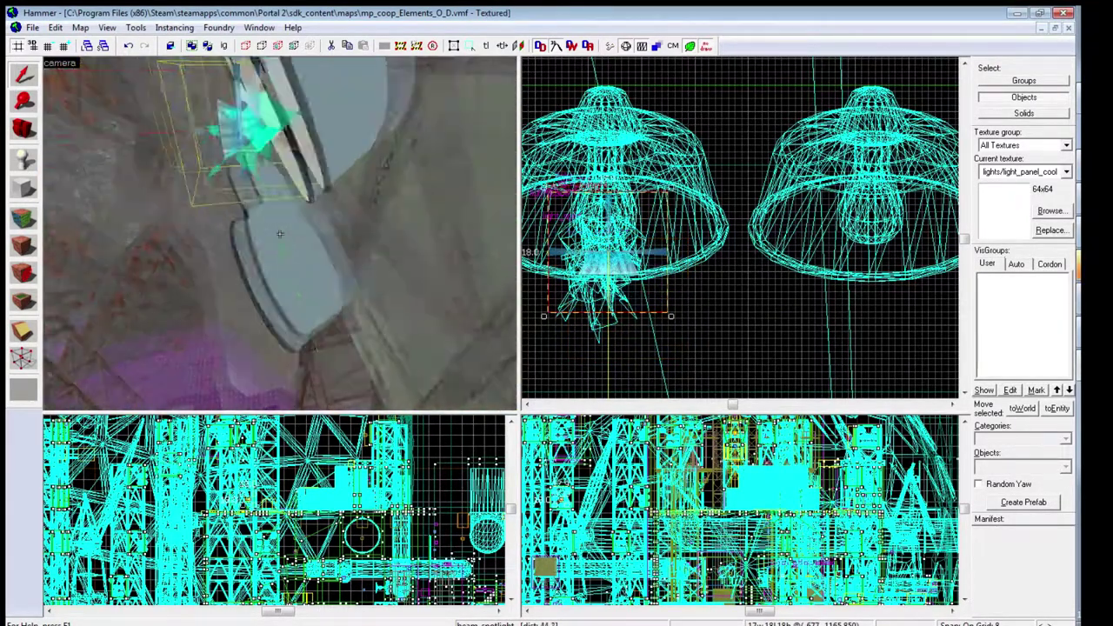
{"action": "key", "text": "w"}
{"action": "key", "text": "z"}
{"action": "scroll", "coordinate": [327, 487], "scroll_direction": "down", "scroll_amount": 3}
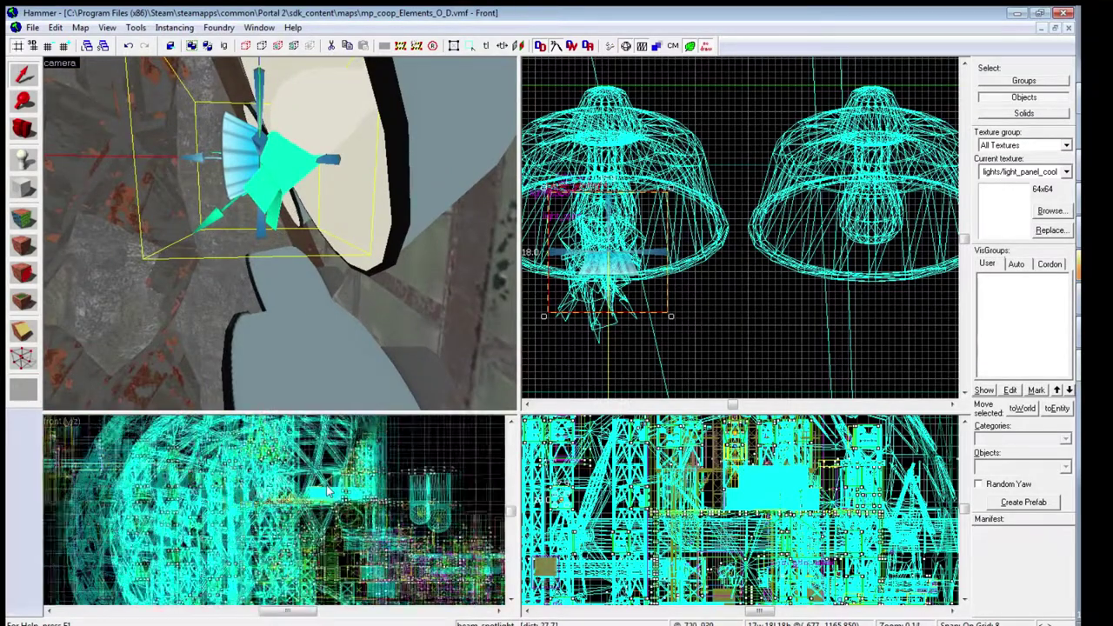
{"action": "scroll", "coordinate": [329, 491], "scroll_direction": "down", "scroll_amount": 2}
{"action": "scroll", "coordinate": [381, 516], "scroll_direction": "down", "scroll_amount": 2}
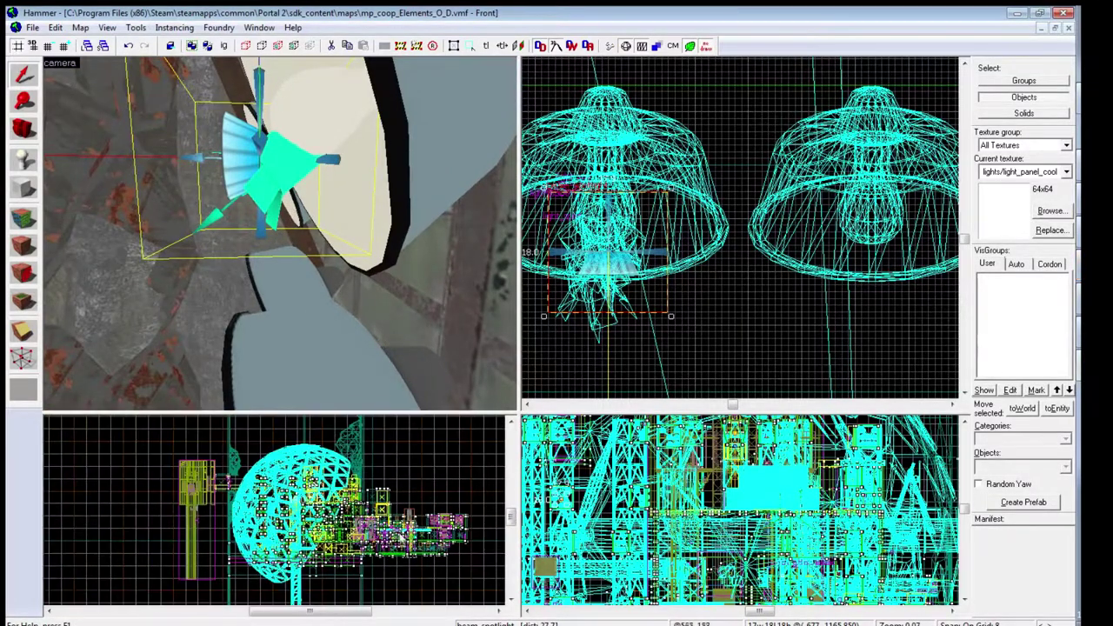
{"action": "scroll", "coordinate": [347, 526], "scroll_direction": "up", "scroll_amount": 5}
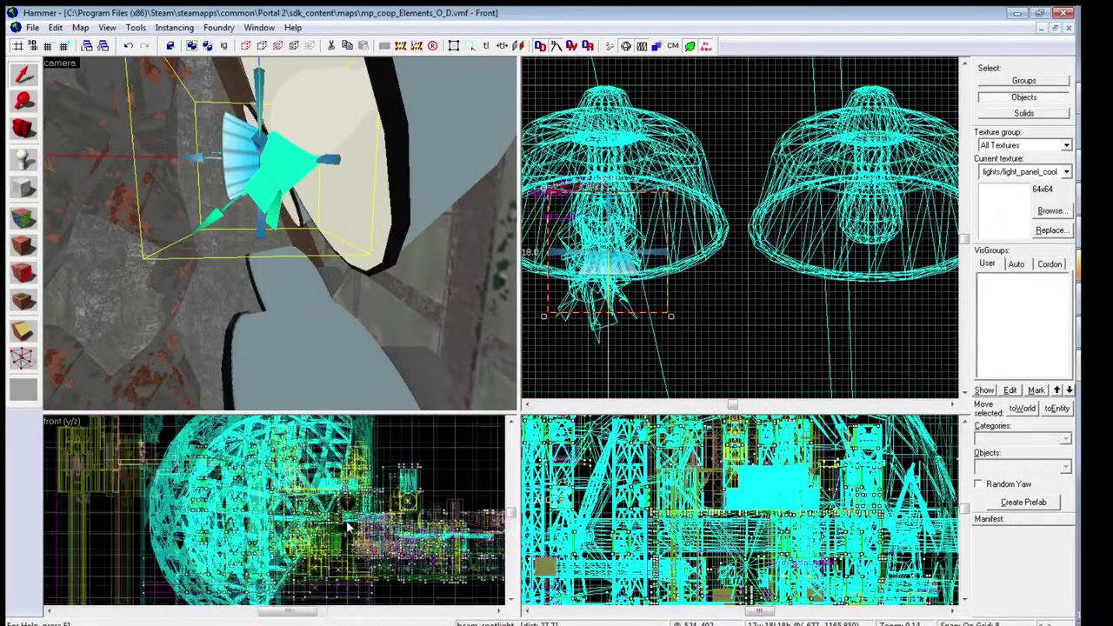
{"action": "scroll", "coordinate": [360, 523], "scroll_direction": "down", "scroll_amount": 5}
{"action": "scroll", "coordinate": [411, 540], "scroll_direction": "up", "scroll_amount": 5}
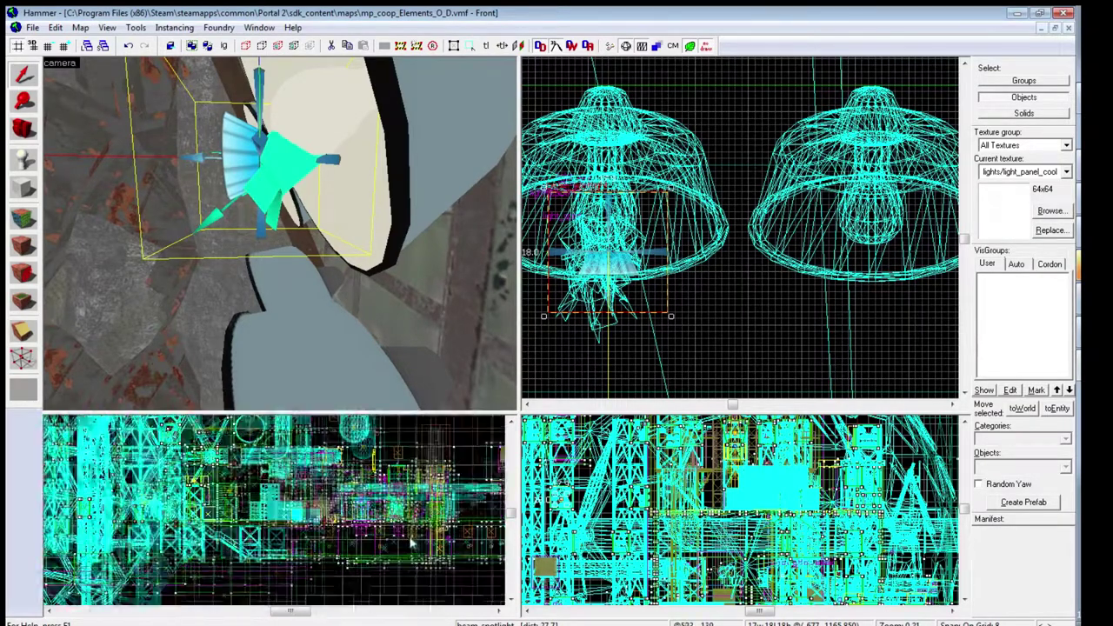
{"action": "scroll", "coordinate": [376, 533], "scroll_direction": "down", "scroll_amount": 3}
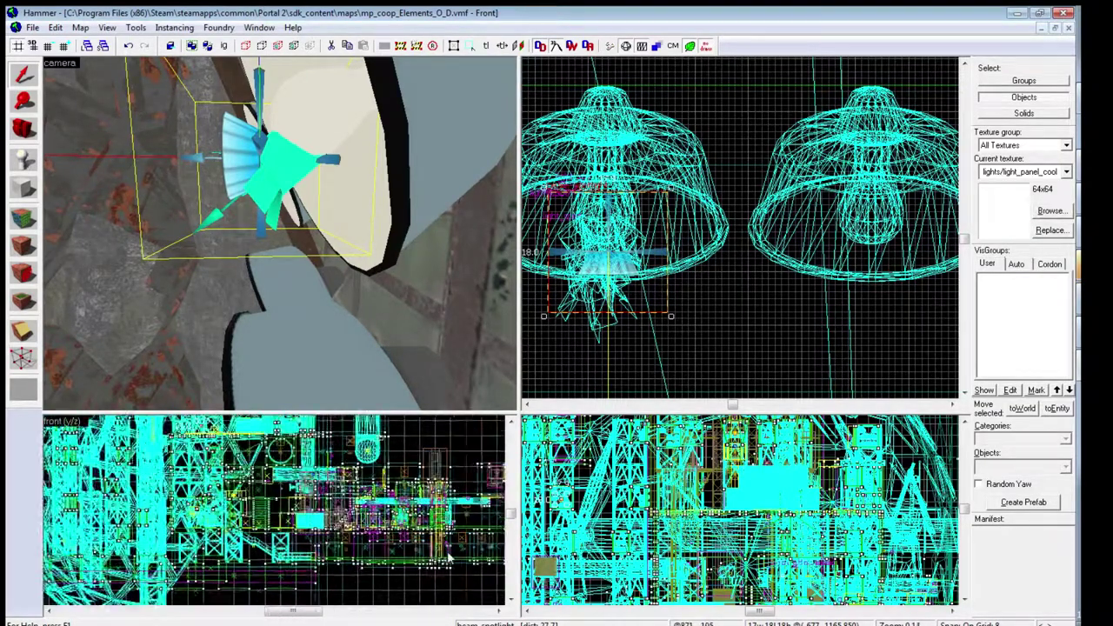
{"action": "scroll", "coordinate": [356, 564], "scroll_direction": "up", "scroll_amount": 3}
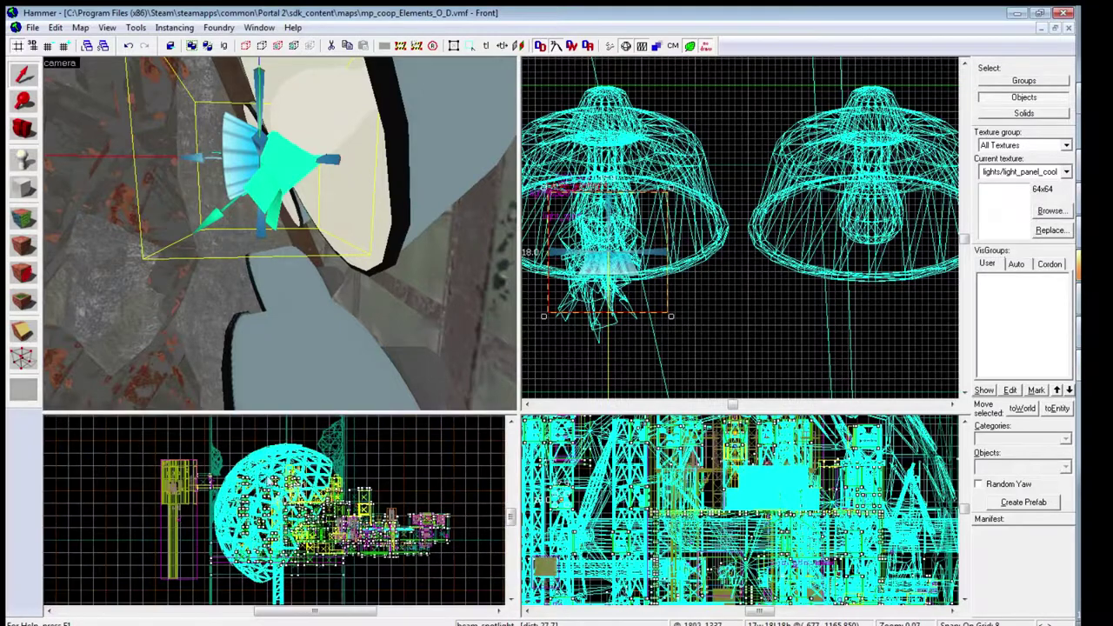
{"action": "scroll", "coordinate": [354, 560], "scroll_direction": "up", "scroll_amount": 2}
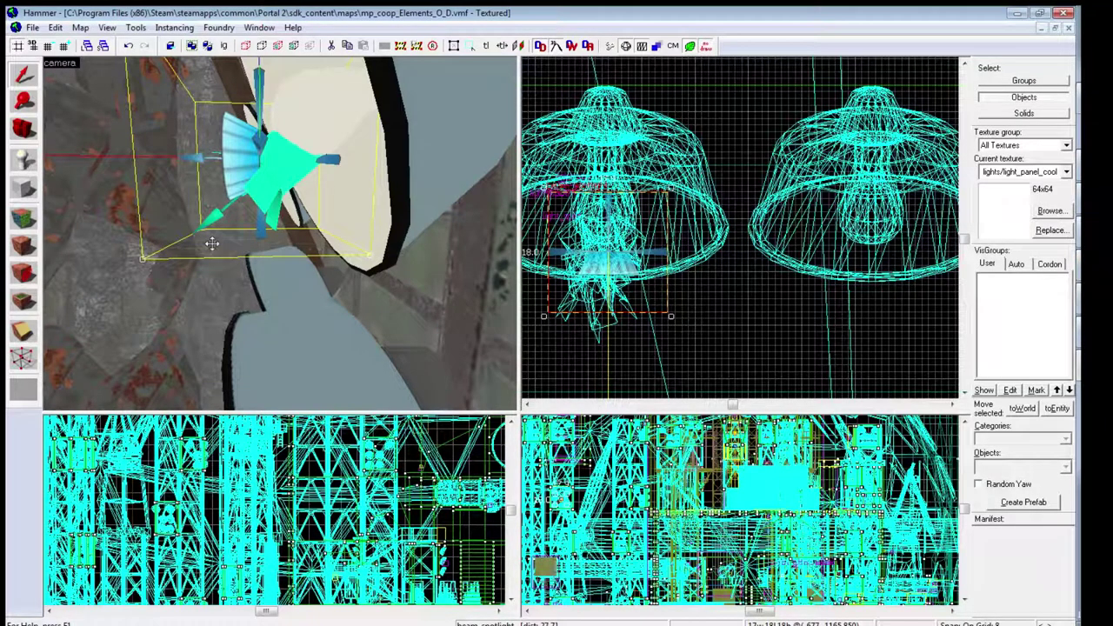
{"action": "scroll", "coordinate": [248, 468], "scroll_direction": "down", "scroll_amount": 2}
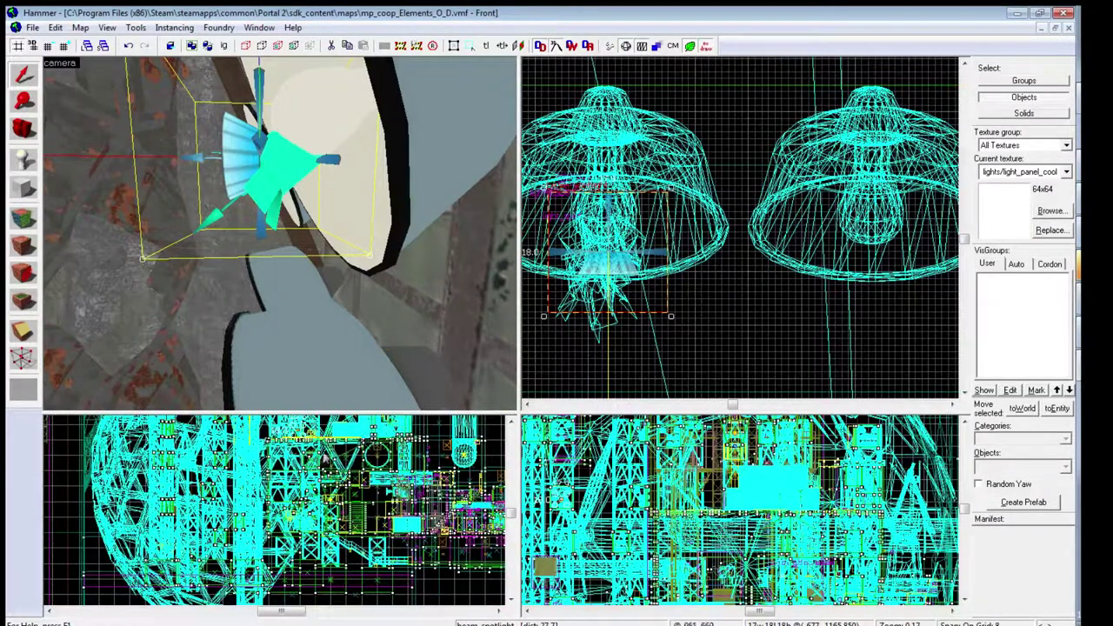
{"action": "scroll", "coordinate": [360, 437], "scroll_direction": "down", "scroll_amount": 3}
{"action": "scroll", "coordinate": [276, 521], "scroll_direction": "down", "scroll_amount": 3}
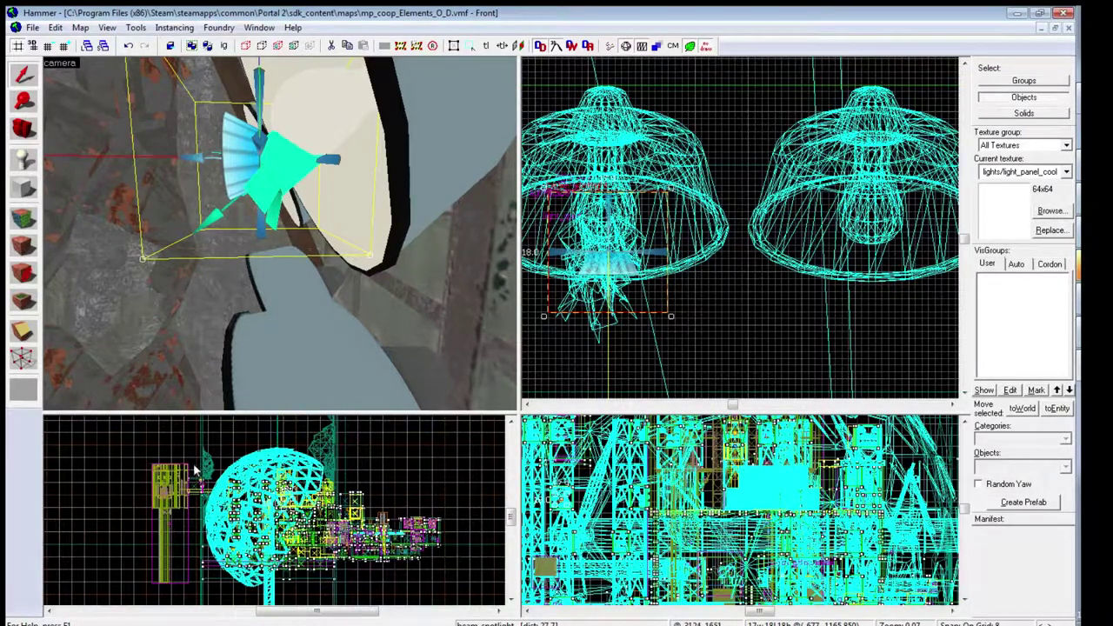
{"action": "scroll", "coordinate": [617, 508], "scroll_direction": "down", "scroll_amount": 3}
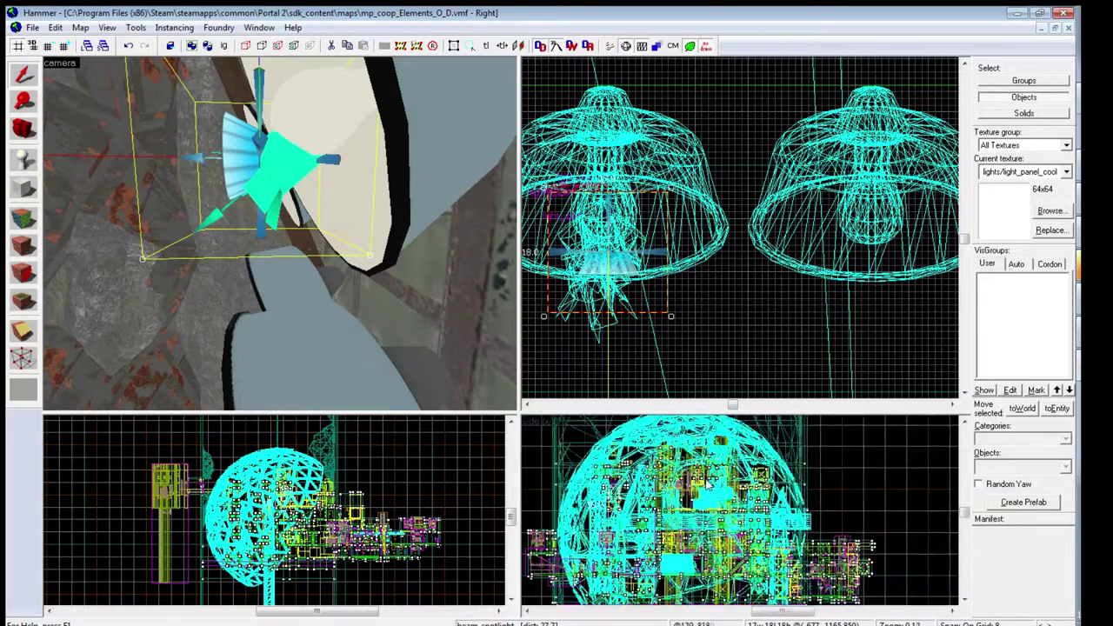
{"action": "scroll", "coordinate": [680, 546], "scroll_direction": "up", "scroll_amount": 2}
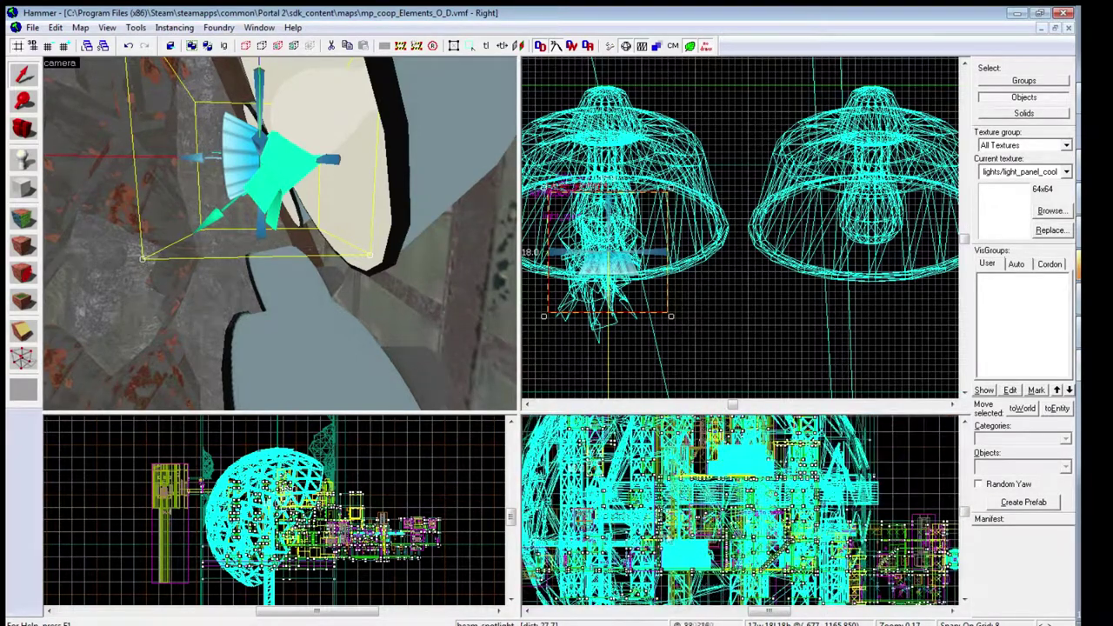
- Hide the Props under World Details in the automatic visgroups to isolate the beam_spotlight in the front view
{"action": "left_click", "coordinate": [1017, 263]}
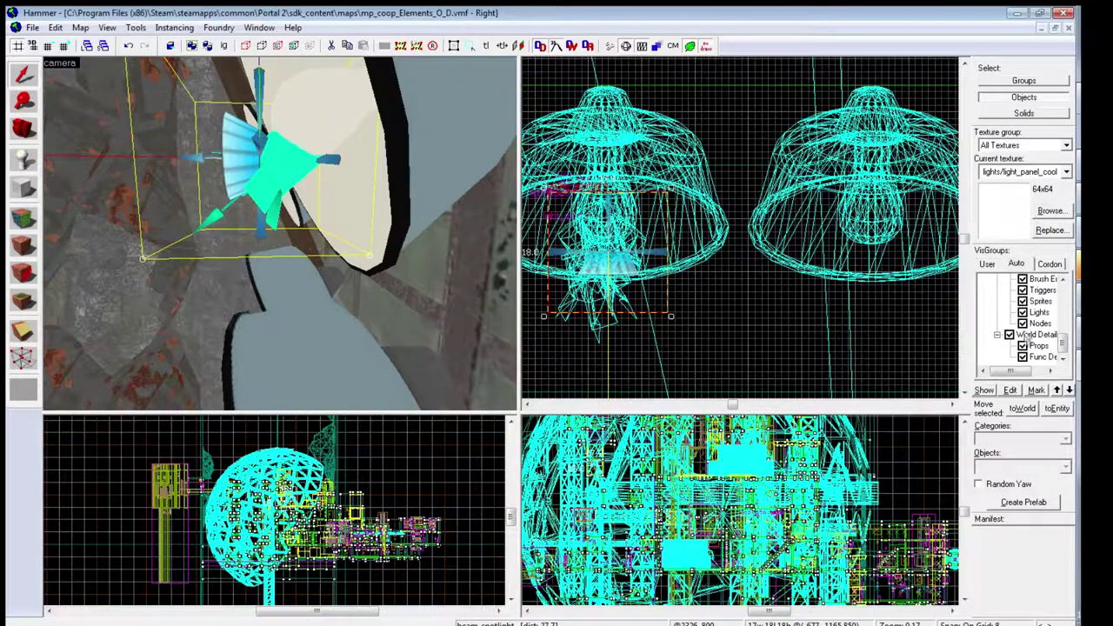
{"action": "left_click", "coordinate": [1023, 345]}
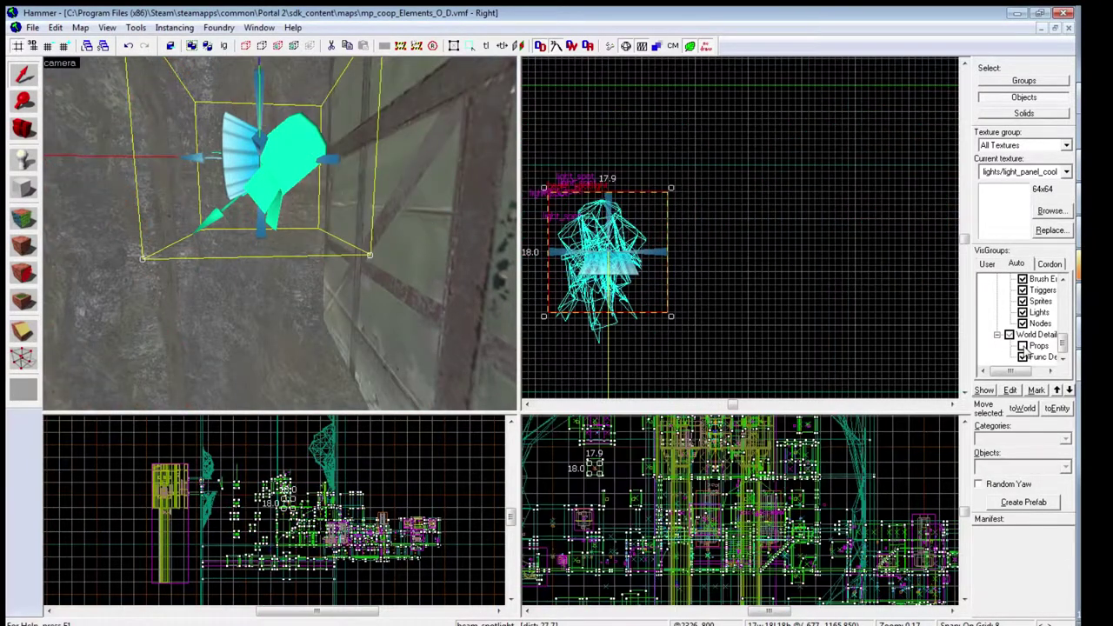
{"action": "scroll", "coordinate": [291, 498], "scroll_direction": "up", "scroll_amount": 5}
{"action": "scroll", "coordinate": [292, 496], "scroll_direction": "up", "scroll_amount": 8}
{"action": "scroll", "coordinate": [327, 496], "scroll_direction": "up", "scroll_amount": 5}
{"action": "scroll", "coordinate": [332, 469], "scroll_direction": "down", "scroll_amount": 5}
{"action": "scroll", "coordinate": [327, 500], "scroll_direction": "up", "scroll_amount": 5}
{"action": "scroll", "coordinate": [329, 480], "scroll_direction": "down", "scroll_amount": 3}
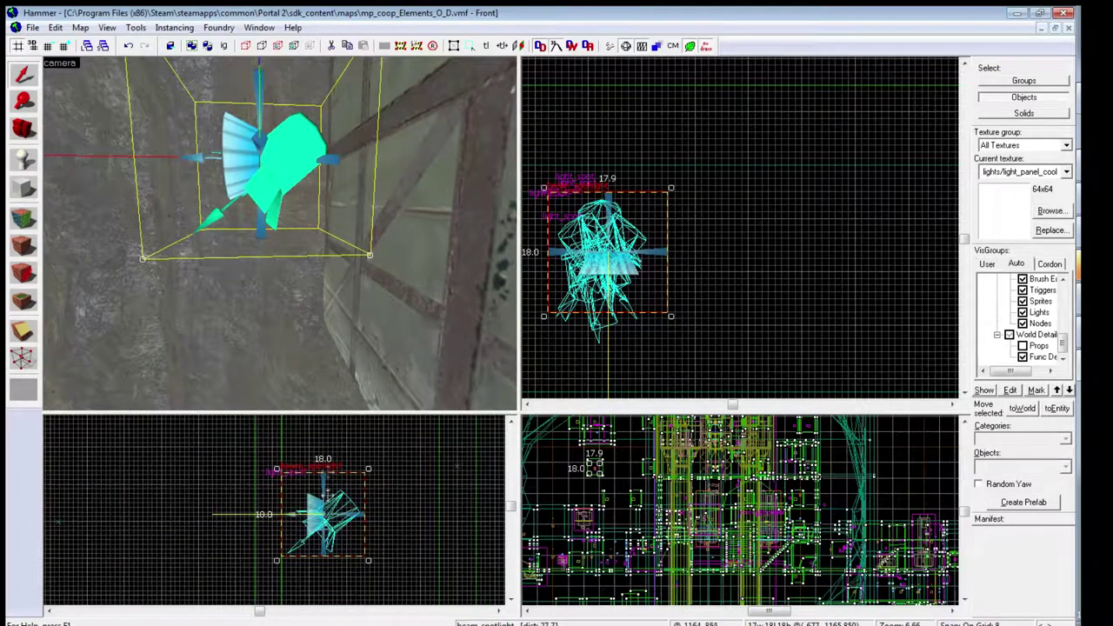
{"action": "scroll", "coordinate": [357, 470], "scroll_direction": "up", "scroll_amount": 1}
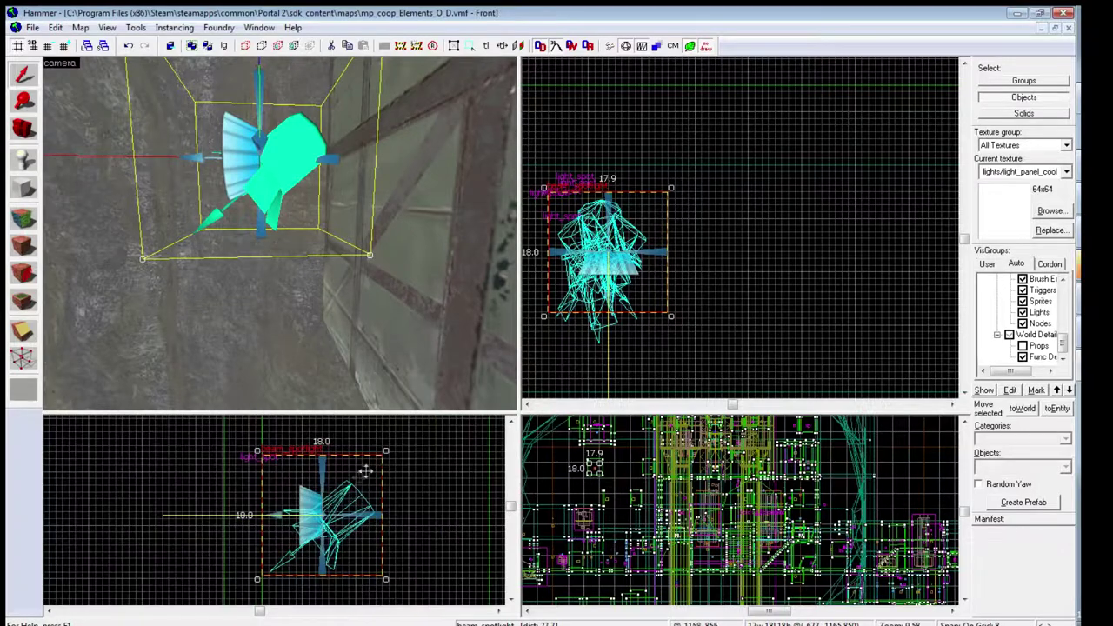
- Tilt the beam_spotlight 45 degrees downward in the front view and align it with the existing light_spot
{"action": "left_click_drag", "start_coordinate": [373, 449], "coordinate": [339, 539]}
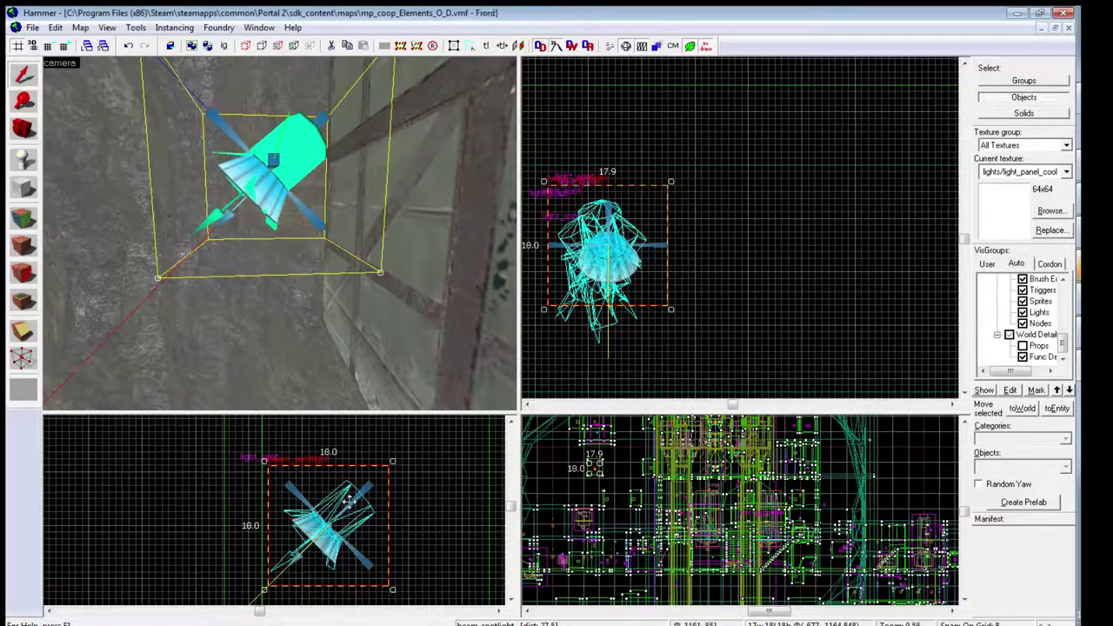
{"action": "key", "text": "z"}
{"action": "key", "text": "a"}
{"action": "key", "text": "s"}
{"action": "key", "text": "w"}
{"action": "key", "text": "s"}
{"action": "key", "text": "w"}
{"action": "key", "text": "d"}
{"action": "key", "text": "z"}
- Open the beam_spotlight's properties and review its color, max rotation speed, spotlight length, spotlight width and HDR color scale
{"action": "double_click", "coordinate": [275, 218]}
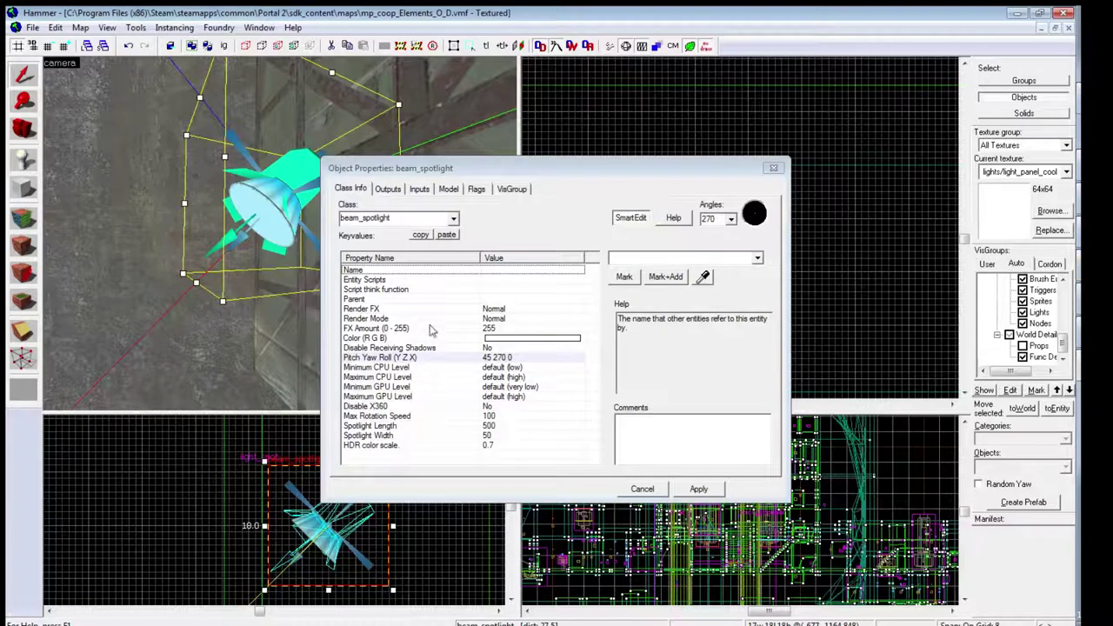
{"action": "left_click", "coordinate": [517, 338]}
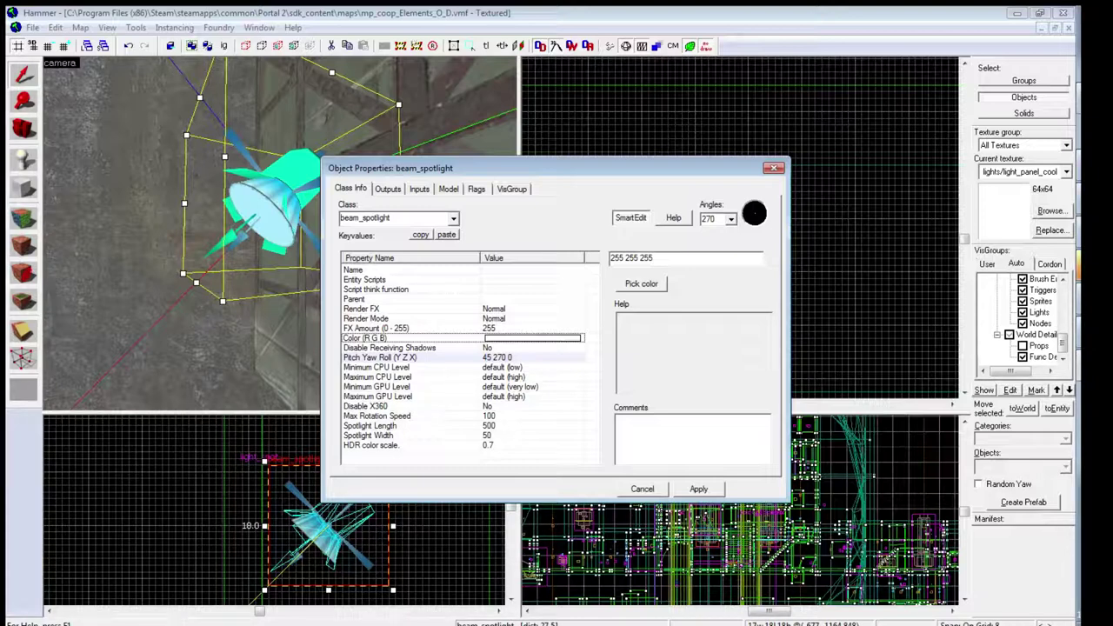
{"action": "left_click", "coordinate": [373, 406]}
{"action": "left_click", "coordinate": [376, 416]}
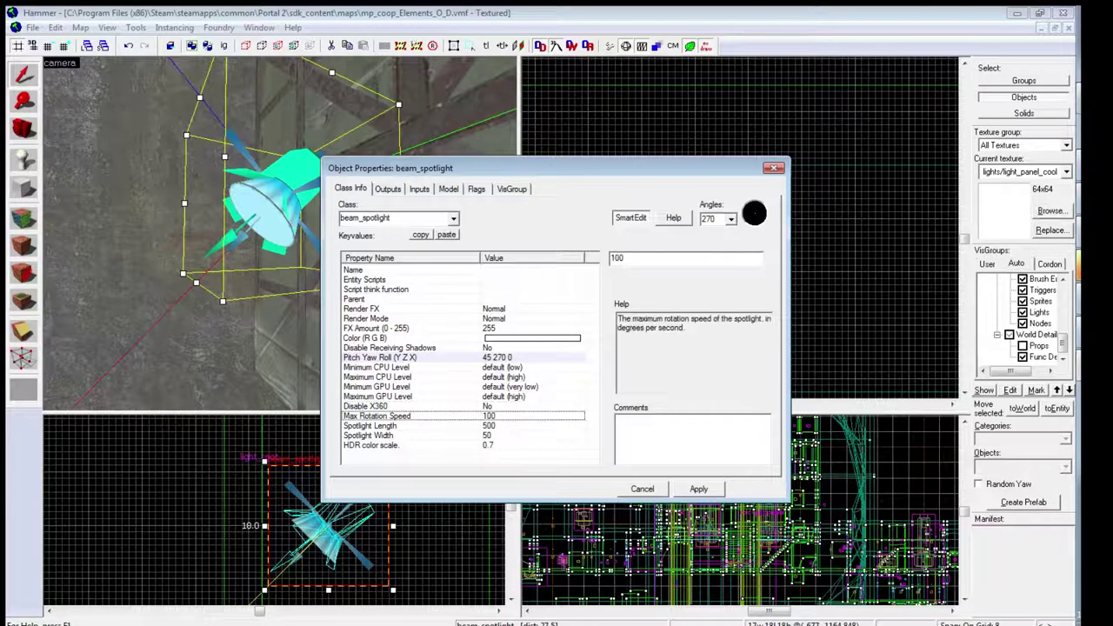
{"action": "left_click", "coordinate": [374, 426]}
{"action": "left_click", "coordinate": [368, 436]}
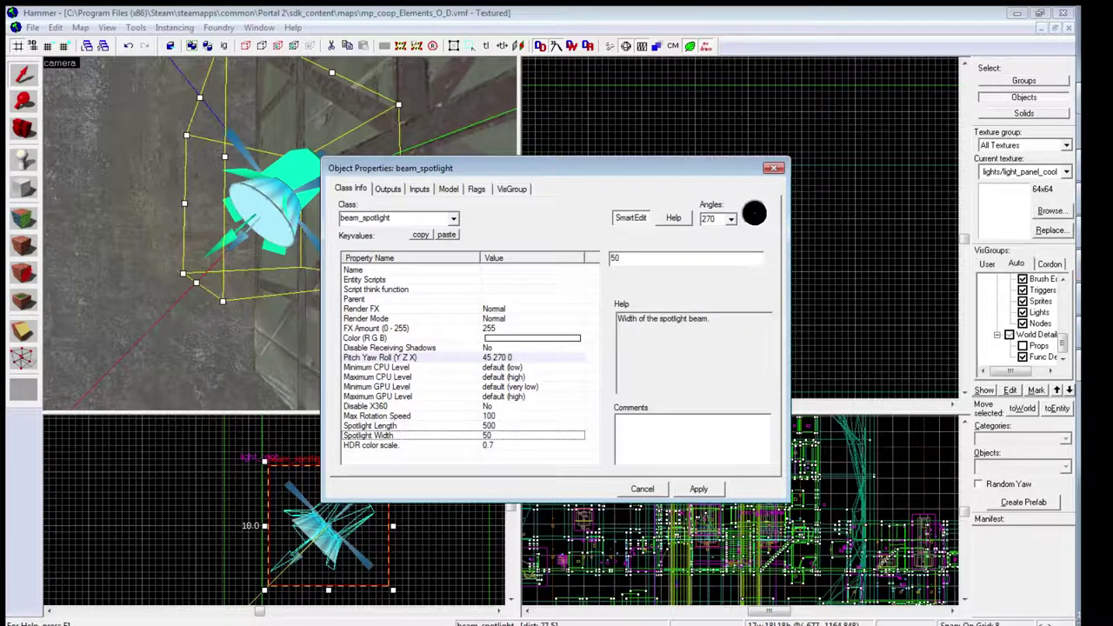
{"action": "left_click", "coordinate": [374, 426]}
{"action": "left_click", "coordinate": [374, 446]}
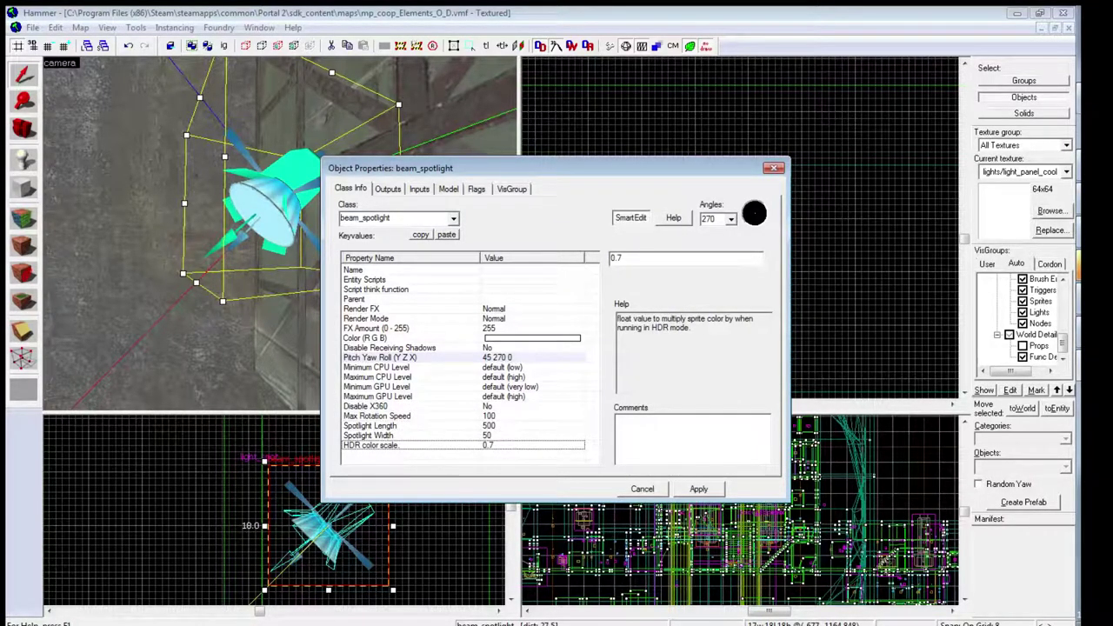
- Compare the Spotlight Length and Spotlight Width settings of the beam_spotlight
{"action": "left_click", "coordinate": [369, 436]}
{"action": "left_click", "coordinate": [371, 426]}
{"action": "left_click", "coordinate": [369, 435]}
{"action": "left_click", "coordinate": [370, 426]}
{"action": "left_click", "coordinate": [374, 417]}
{"action": "left_click", "coordinate": [370, 426]}
{"action": "left_click", "coordinate": [369, 436]}
{"action": "left_click", "coordinate": [370, 426]}
{"action": "left_click", "coordinate": [369, 436]}
- View the color picker for the beam_spotlight's Color property, and close the properties without changing anything
{"action": "double_click", "coordinate": [365, 338]}
{"action": "key", "text": "Escape"}
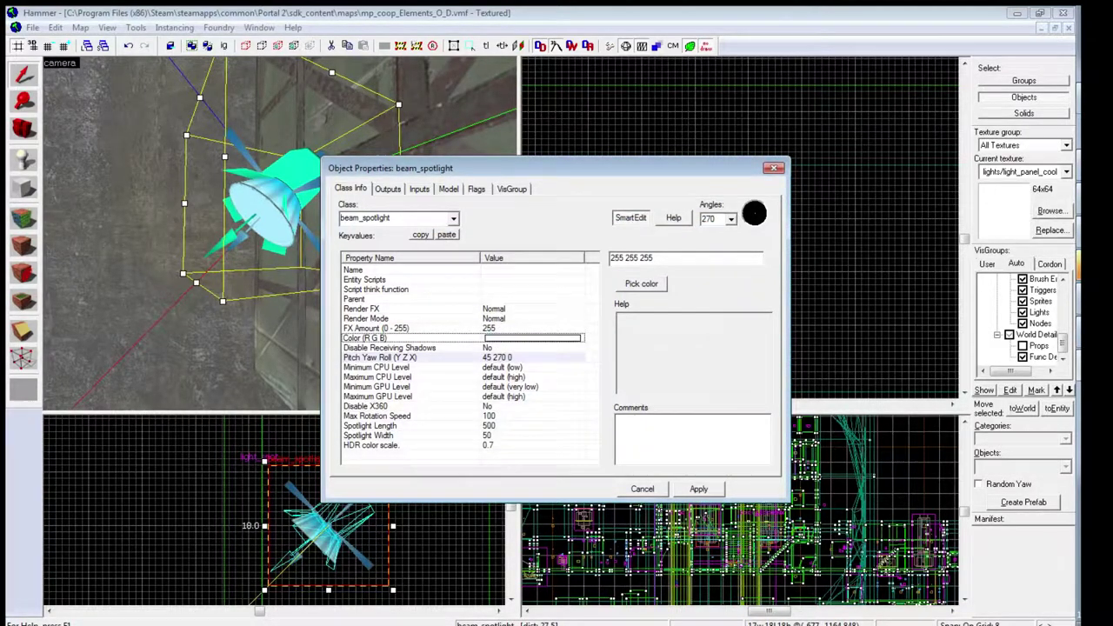
{"action": "double_click", "coordinate": [365, 338]}
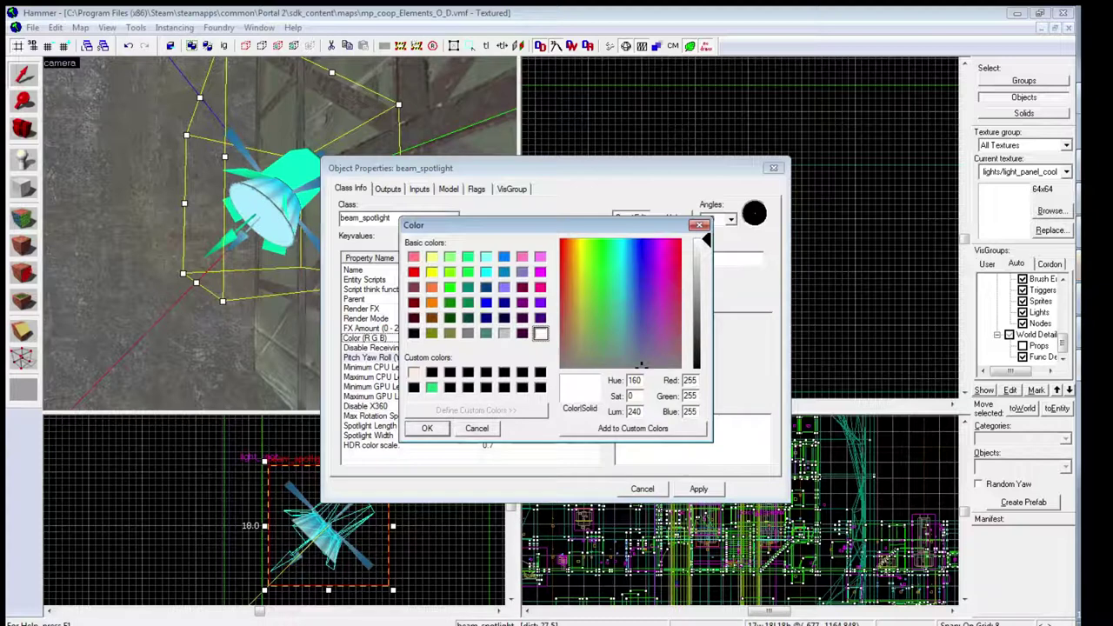
{"action": "key", "text": "Return"}
{"action": "left_click", "coordinate": [641, 489]}
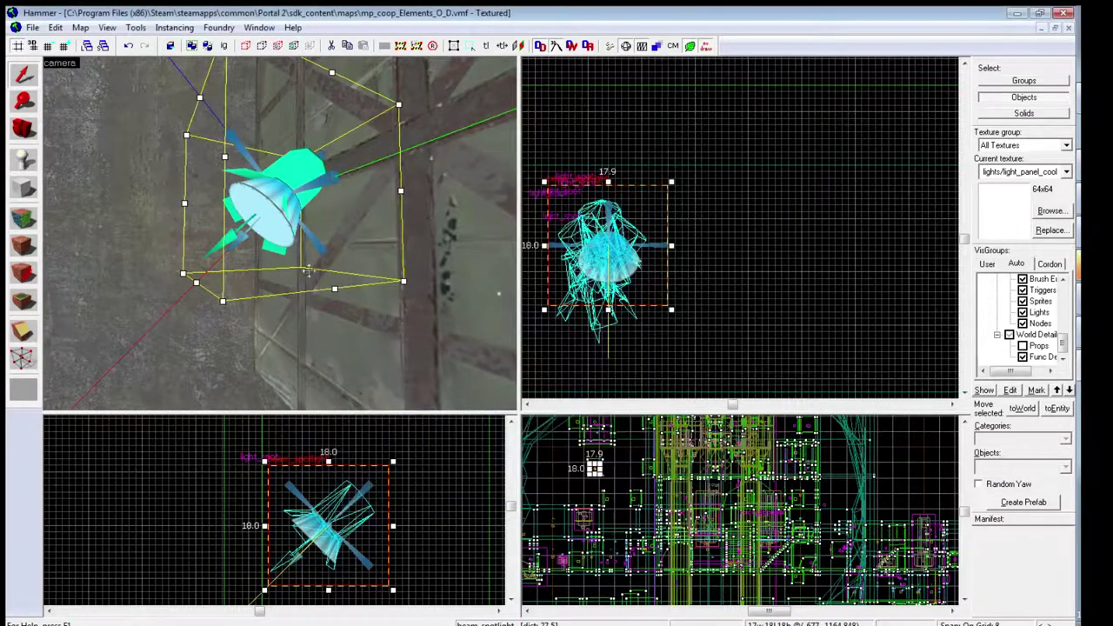
- Delete the beam_spotlight and show the hidden World Details props again
{"action": "key", "text": "Delete"}
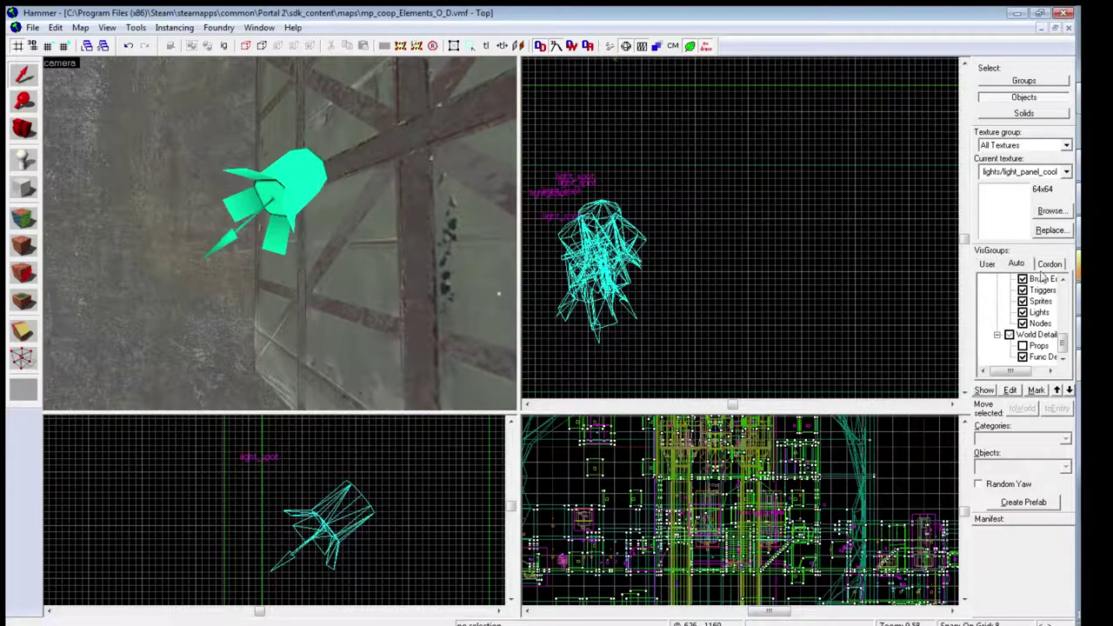
{"action": "left_click", "coordinate": [1008, 335]}
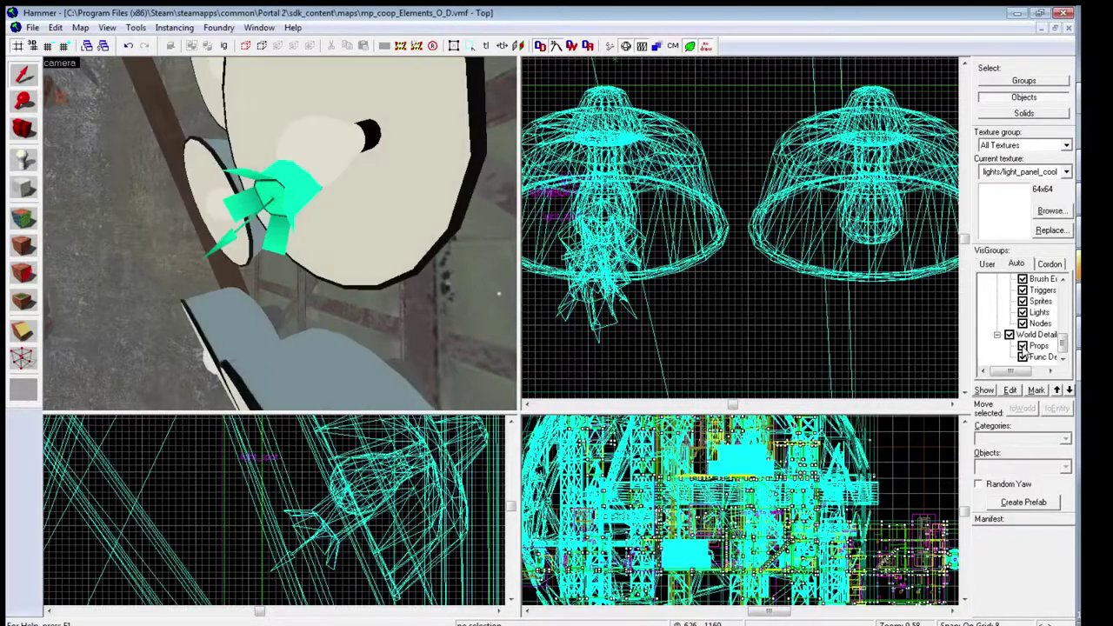
- Examine the floodlight towers and the room below in the camera view
{"action": "key", "text": "s"}
{"action": "key", "text": "a"}
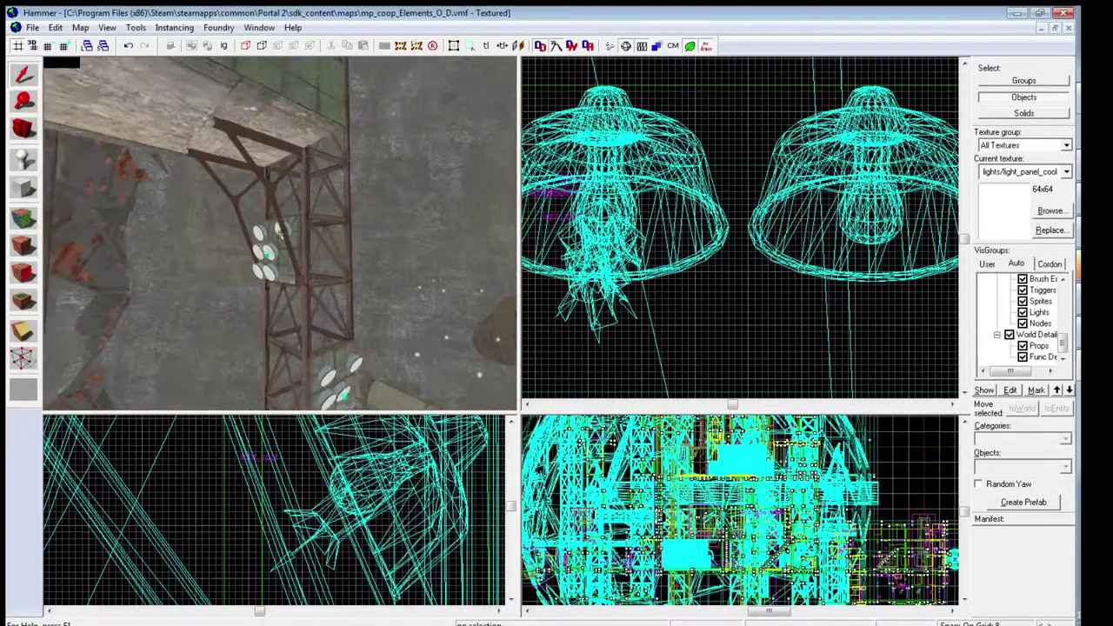
{"action": "key", "text": "w"}
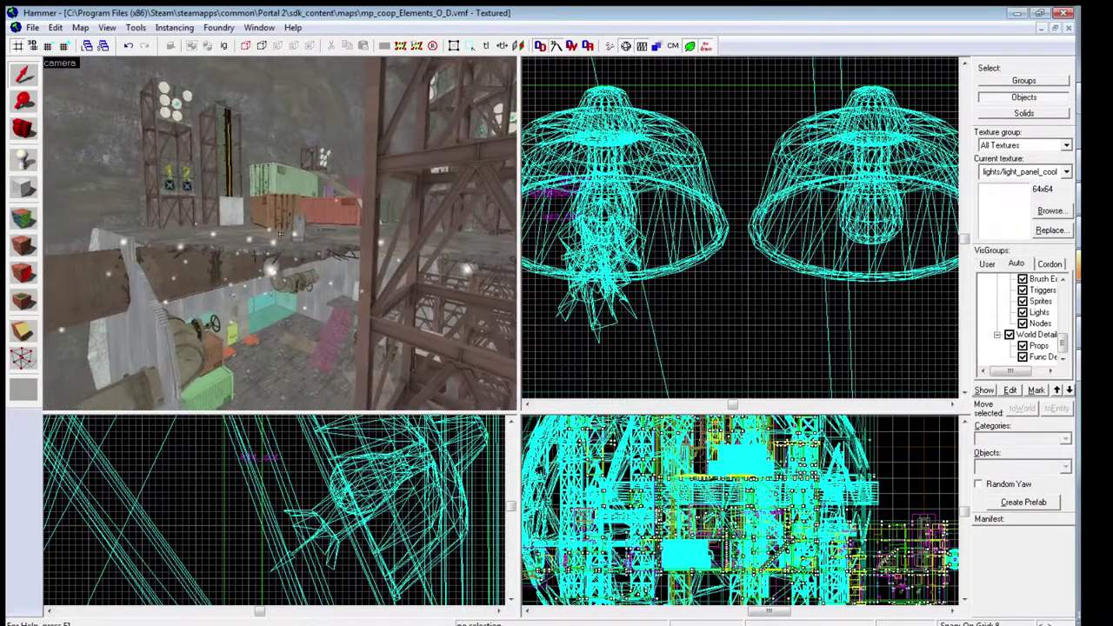
{"action": "key", "text": "w"}
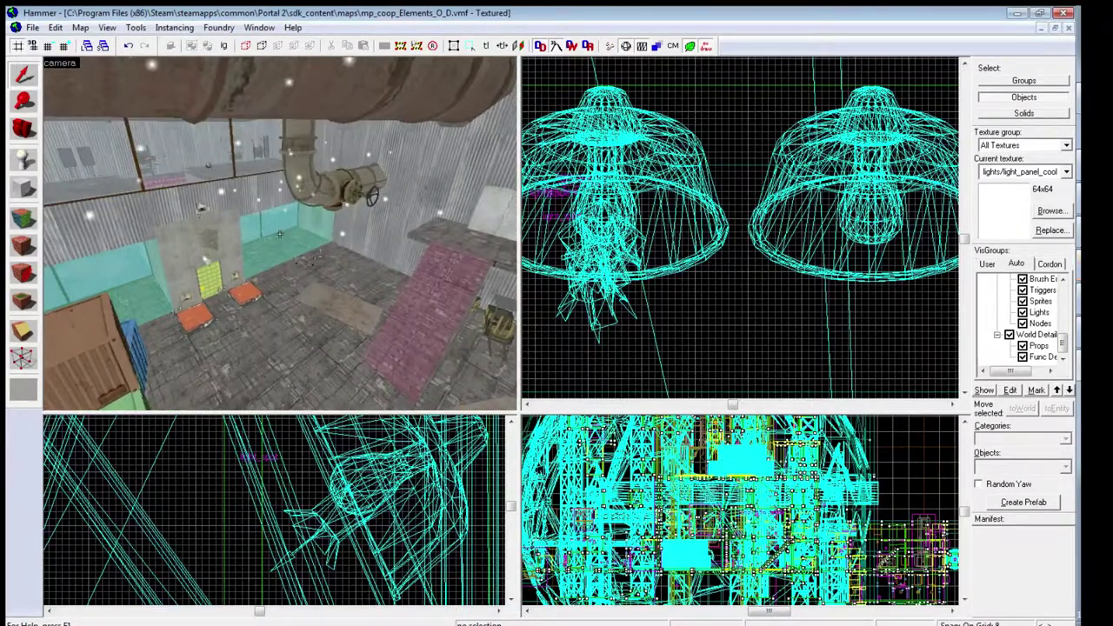
{"action": "key", "text": "s"}
{"action": "key", "text": "s"}
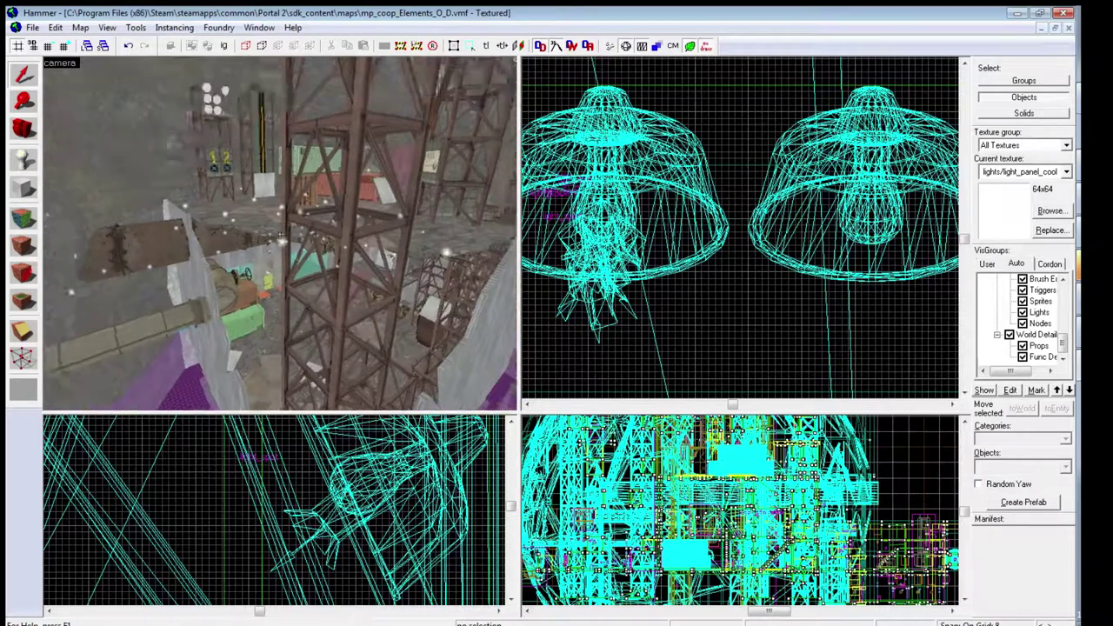
{"action": "key", "text": "s"}
{"action": "key", "text": "w"}
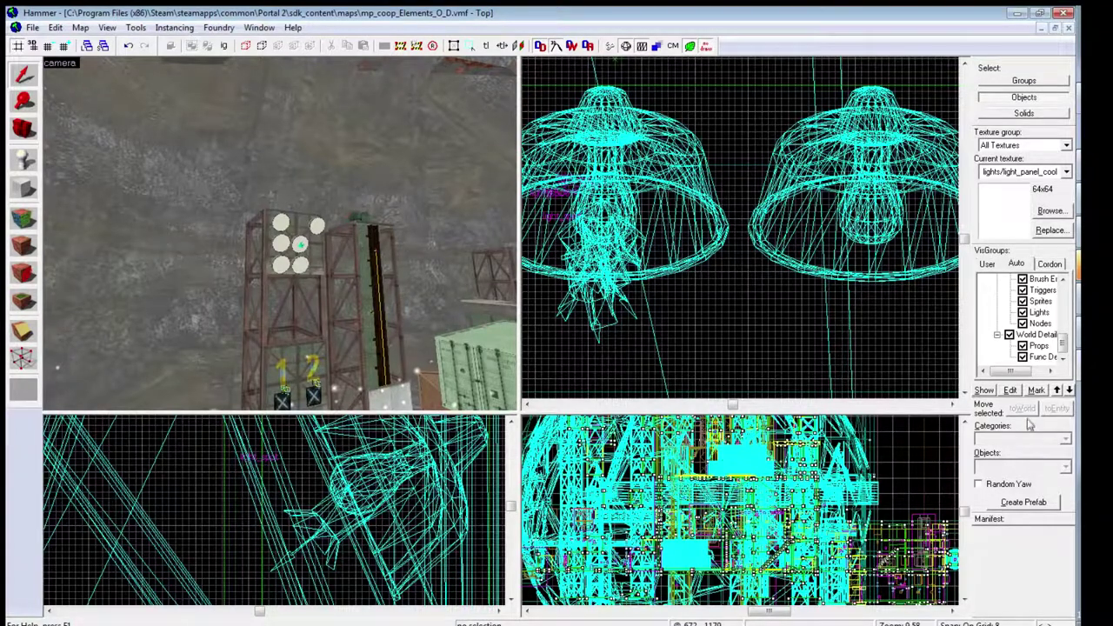
- Activate the Entity tool, search the entity types for "light", and choose light as the entity to place
{"action": "left_click", "coordinate": [25, 160]}
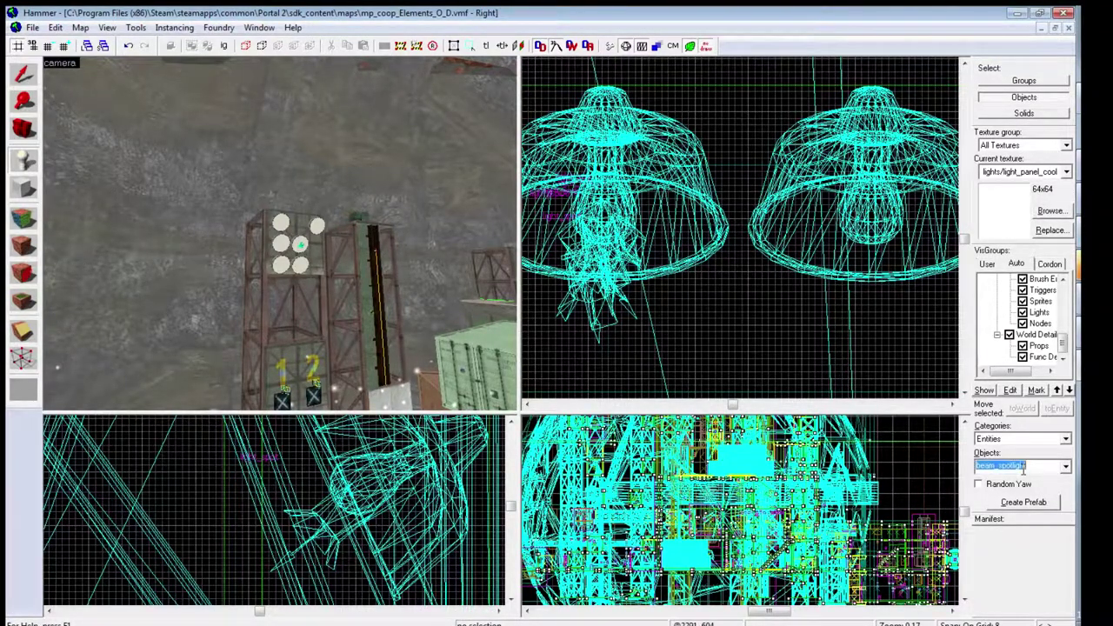
{"action": "type", "text": "lig"}
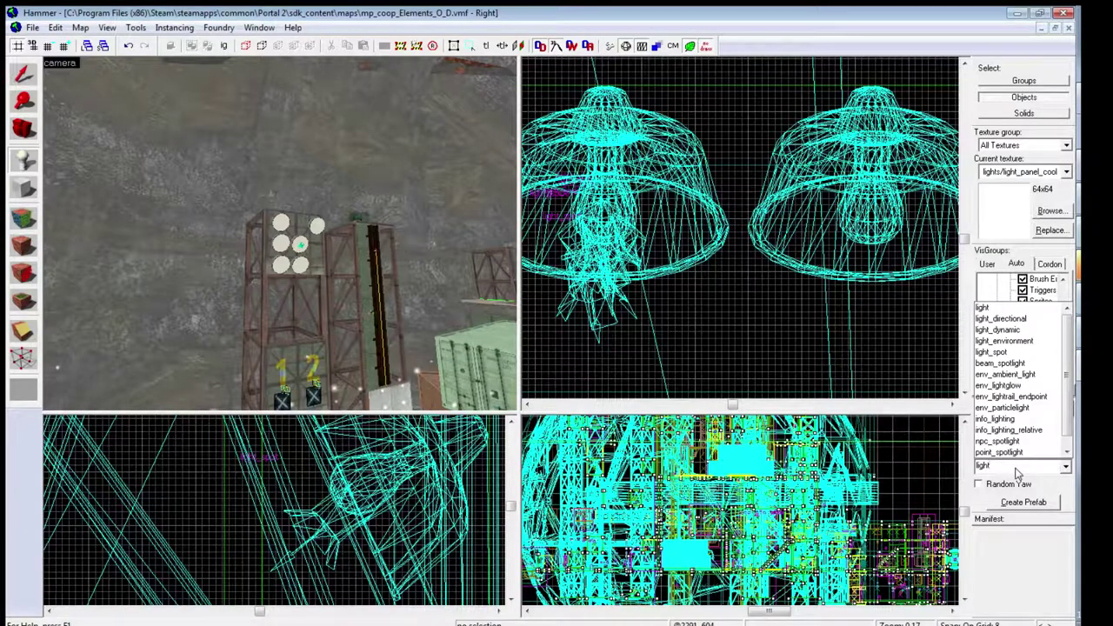
{"action": "key", "text": "Return"}
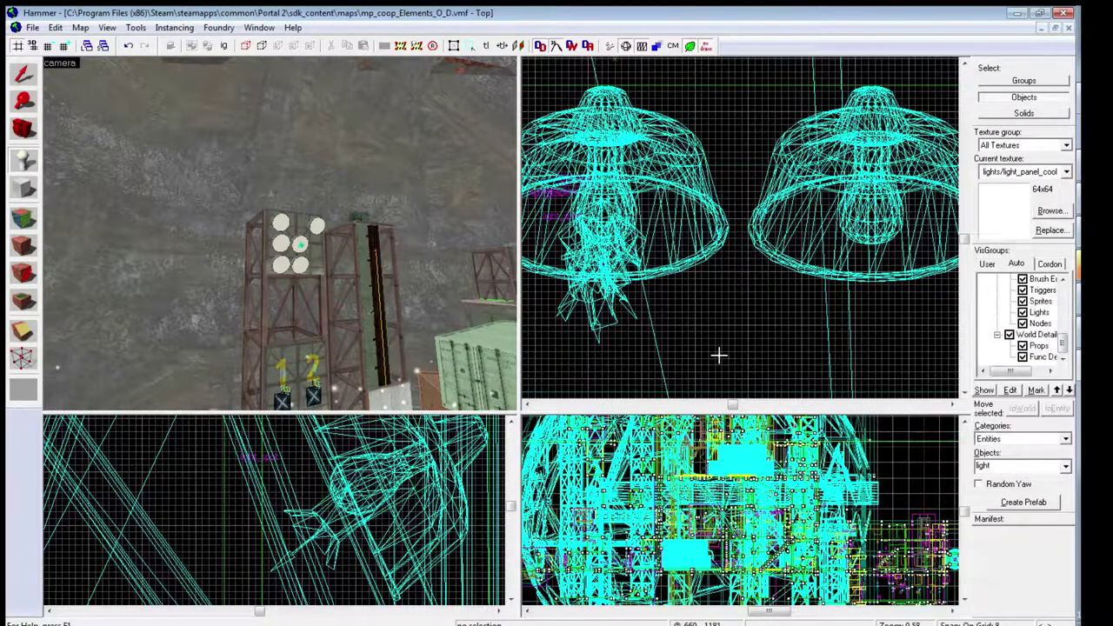
- Examine the floodlight panels on the surrounding towers, ending in front of a tower's lamp cluster in the camera view
{"action": "key", "text": "z"}
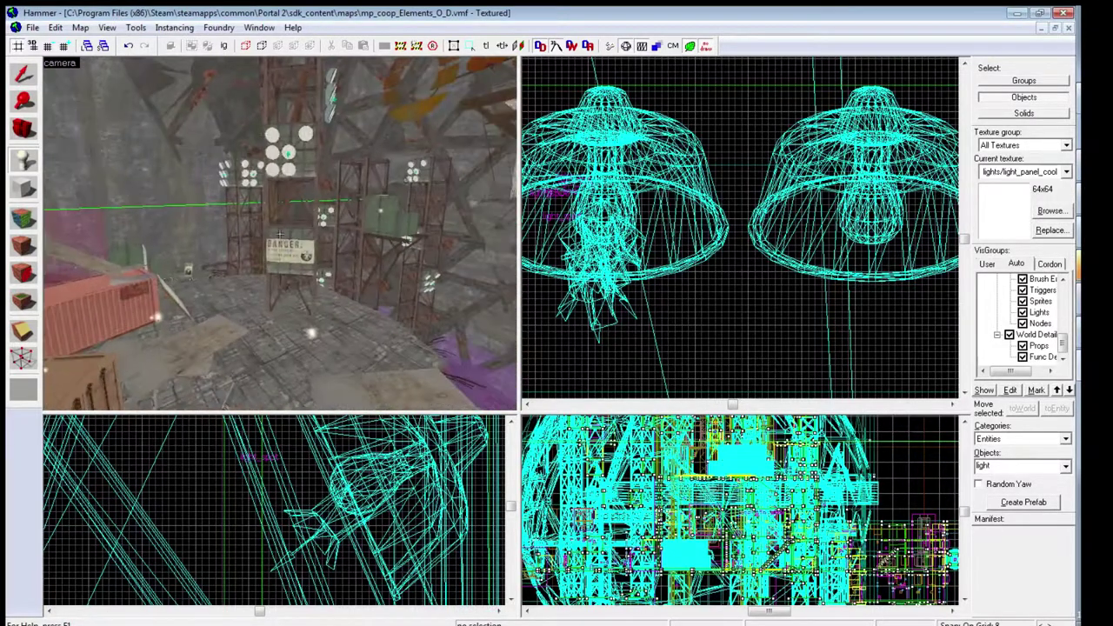
{"action": "key", "text": "w"}
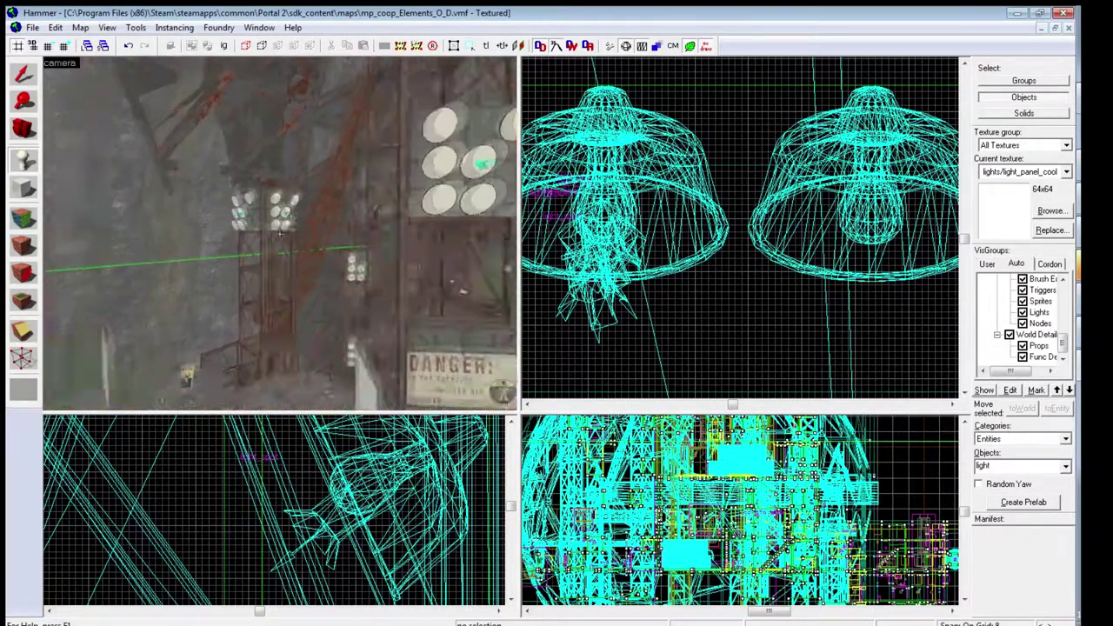
{"action": "key", "text": "w"}
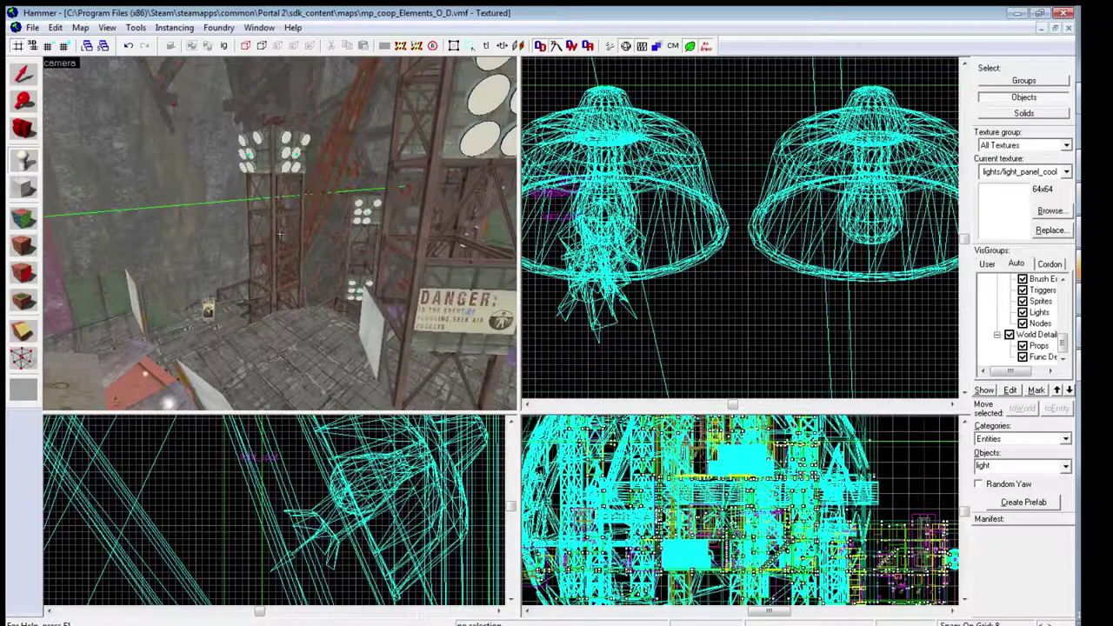
{"action": "key", "text": "w"}
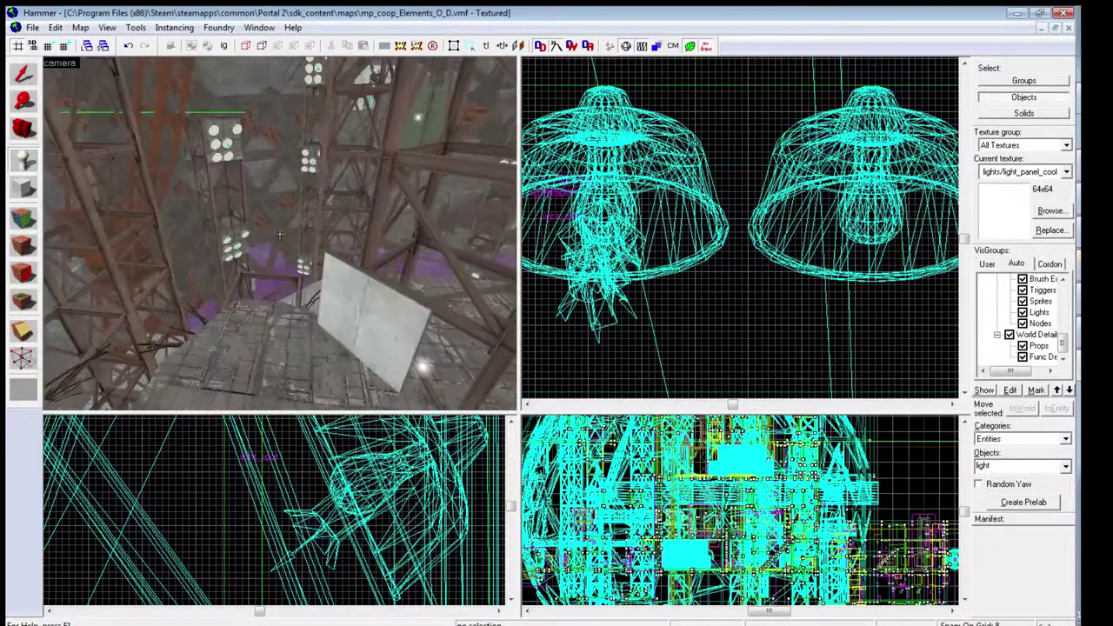
{"action": "key", "text": "w"}
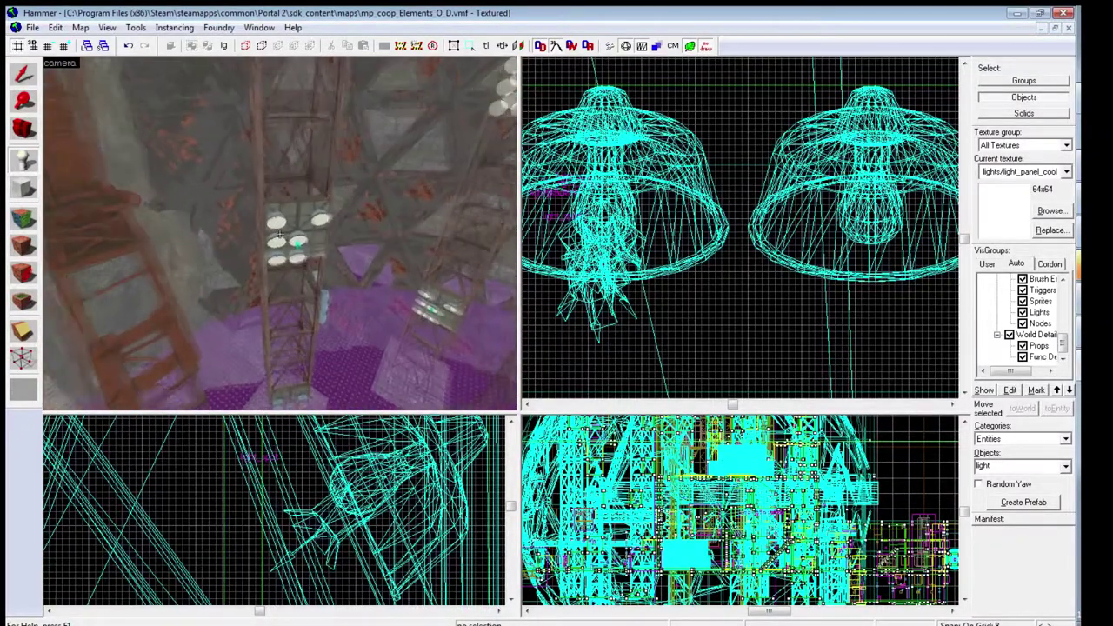
{"action": "key", "text": "s"}
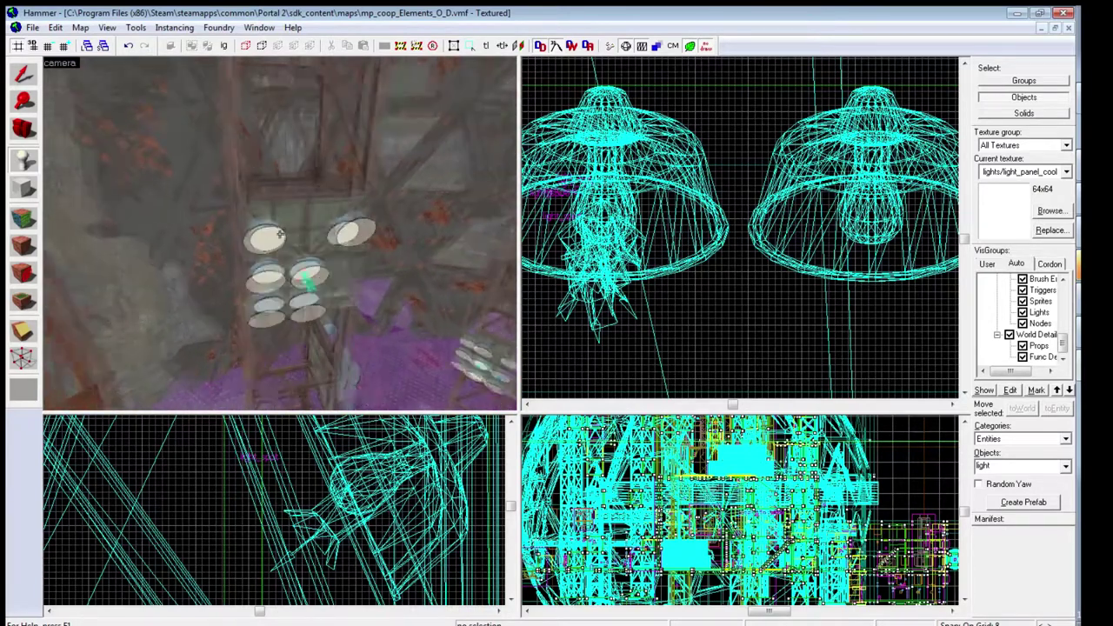
{"action": "key", "text": "w"}
{"action": "key", "text": "z"}
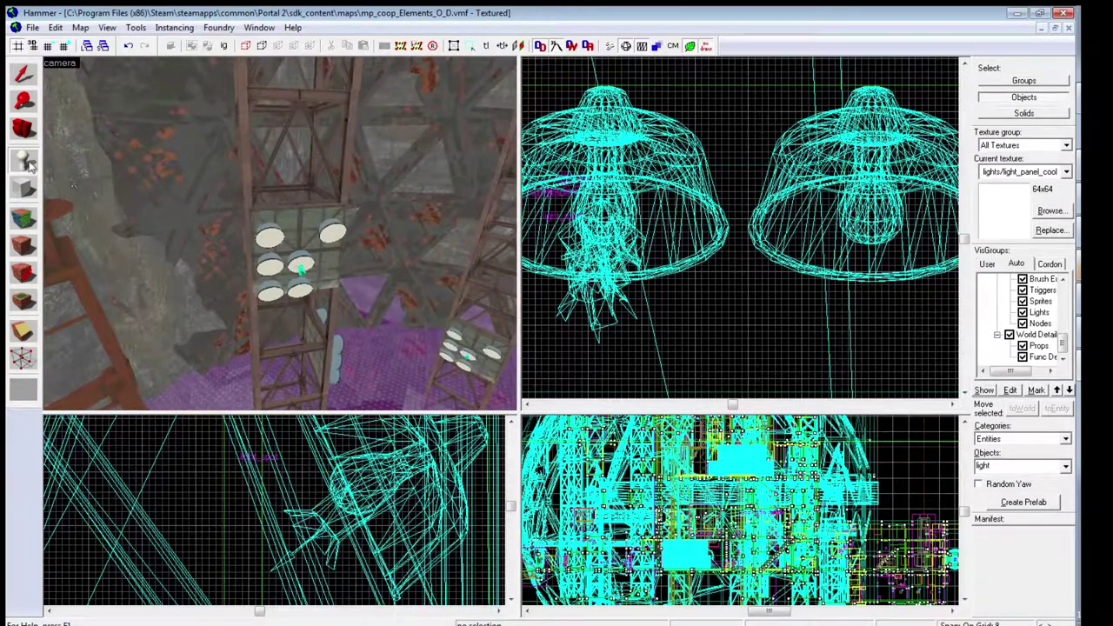
- Search the entity types for "texture", choose env_projectedtexture, place one on the tower's floodlight panel, and return to the Selection tool
{"action": "left_click", "coordinate": [997, 470]}
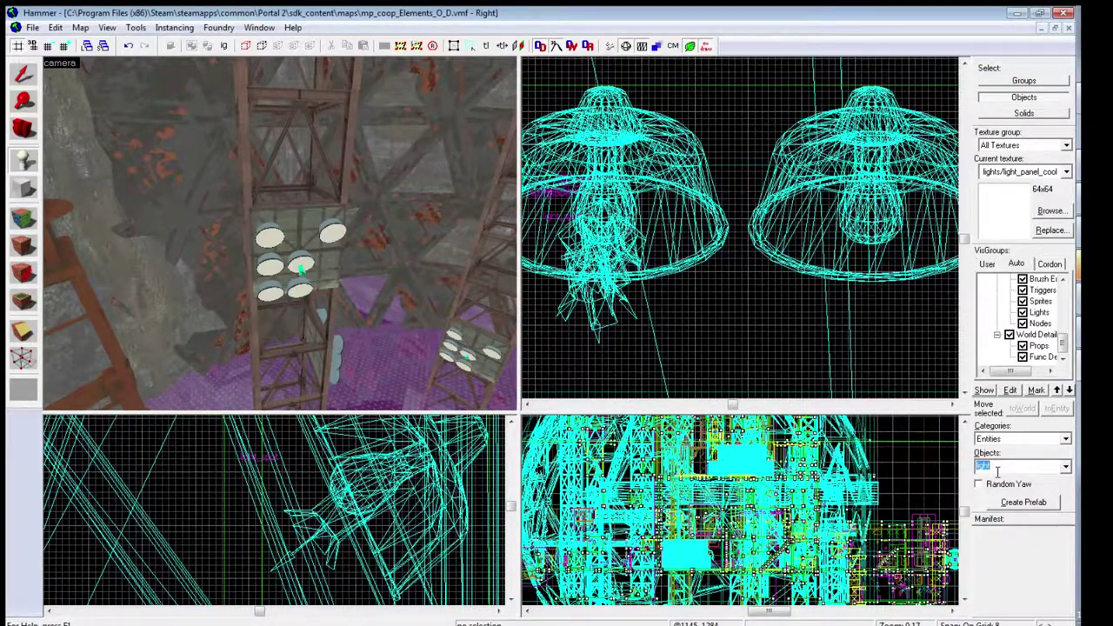
{"action": "type", "text": "texture"}
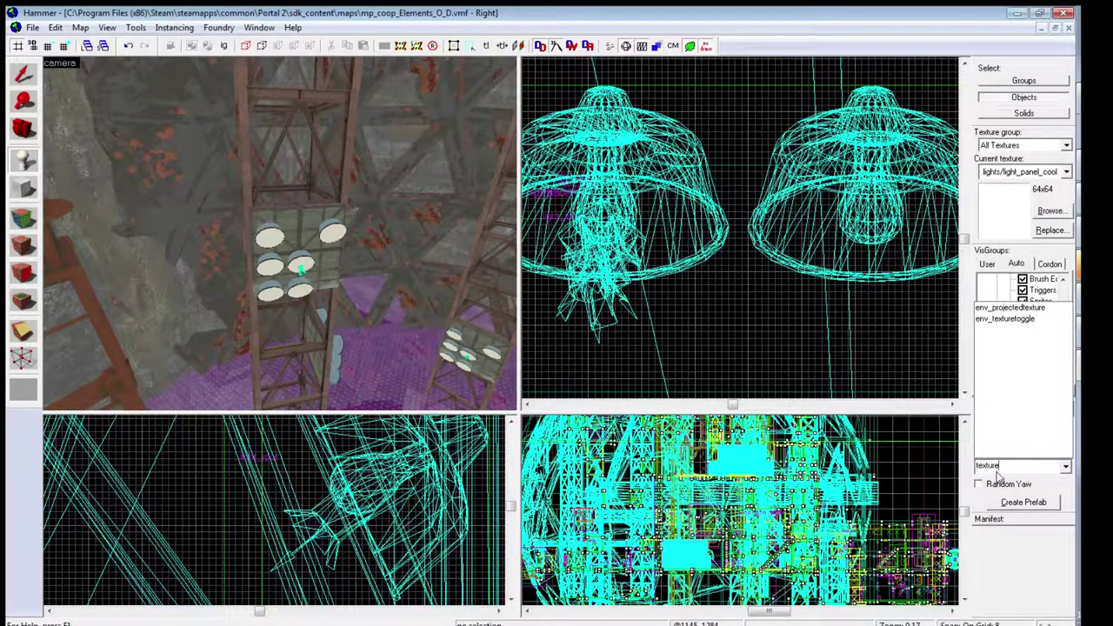
{"action": "left_click", "coordinate": [1008, 308]}
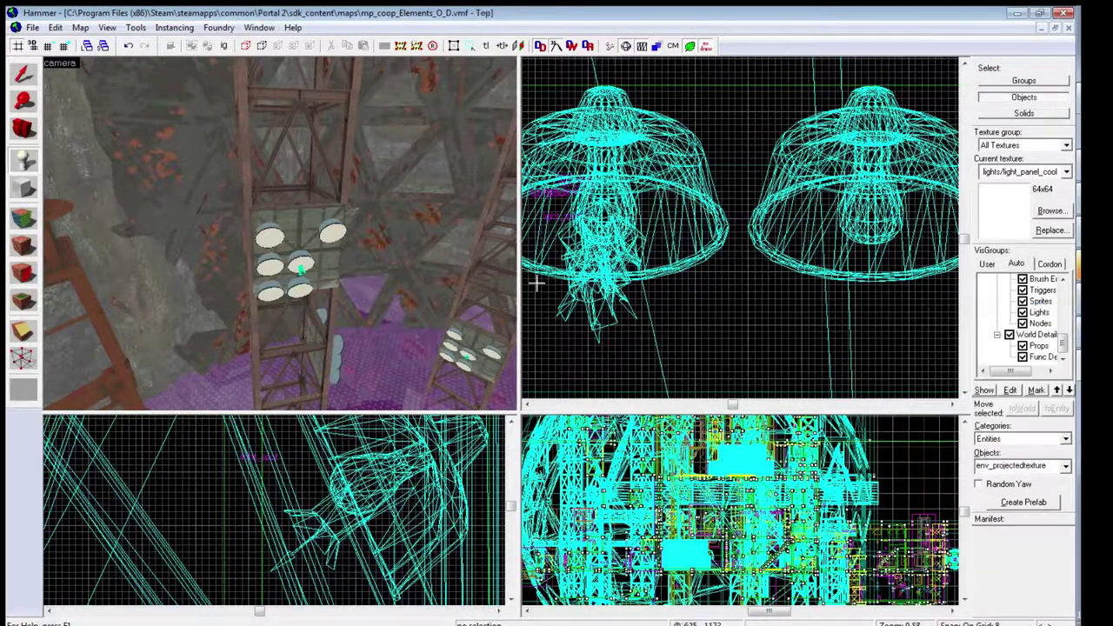
{"action": "scroll", "coordinate": [302, 228], "scroll_direction": "up", "scroll_amount": 3}
{"action": "left_click", "coordinate": [294, 212]}
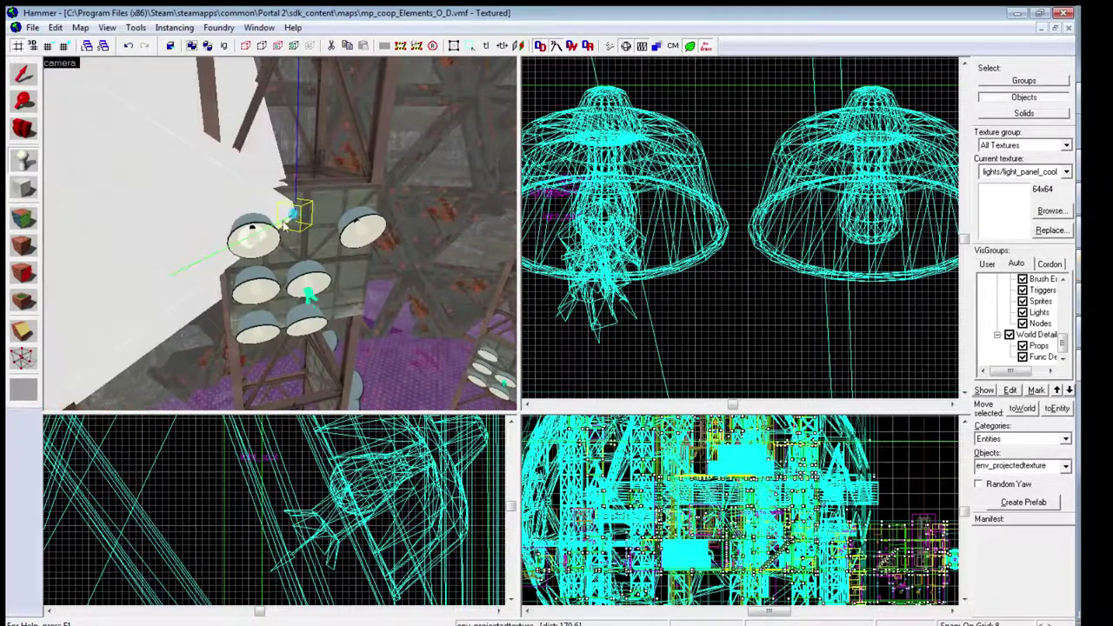
{"action": "key", "text": "shift+s"}
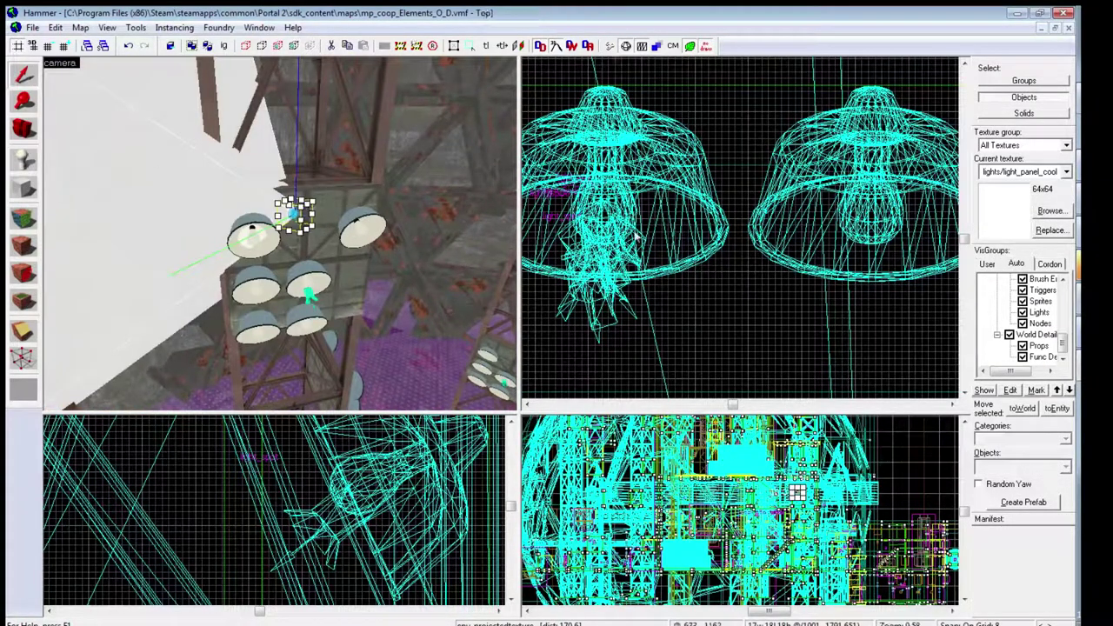
- Move the env_projectedtexture out in front of the tower's lamps in the top view and rotate it to a yaw of 120
{"action": "scroll", "coordinate": [711, 258], "scroll_direction": "down", "scroll_amount": 4}
{"action": "scroll", "coordinate": [711, 258], "scroll_direction": "down", "scroll_amount": 5}
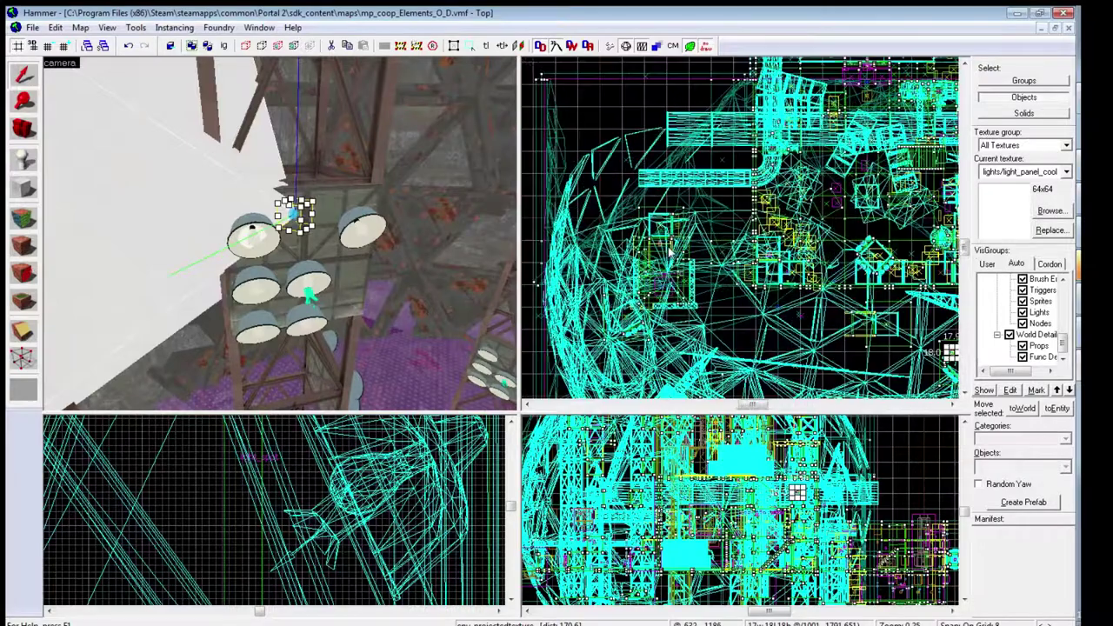
{"action": "scroll", "coordinate": [712, 258], "scroll_direction": "up", "scroll_amount": 1}
{"action": "scroll", "coordinate": [772, 283], "scroll_direction": "up", "scroll_amount": 8}
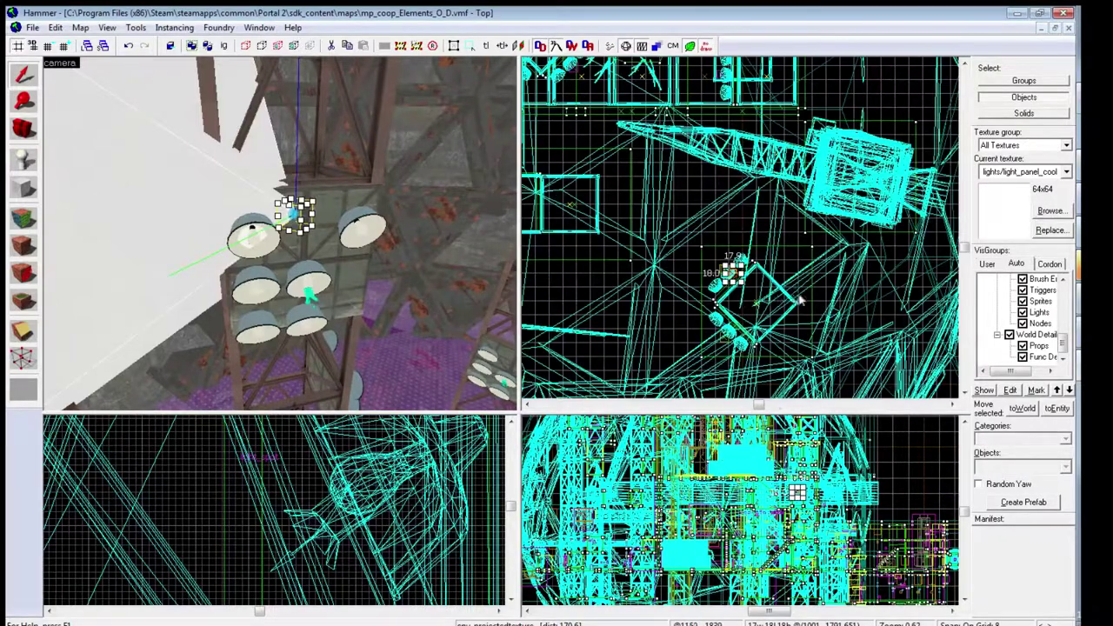
{"action": "left_click_drag", "start_coordinate": [738, 265], "coordinate": [642, 278]}
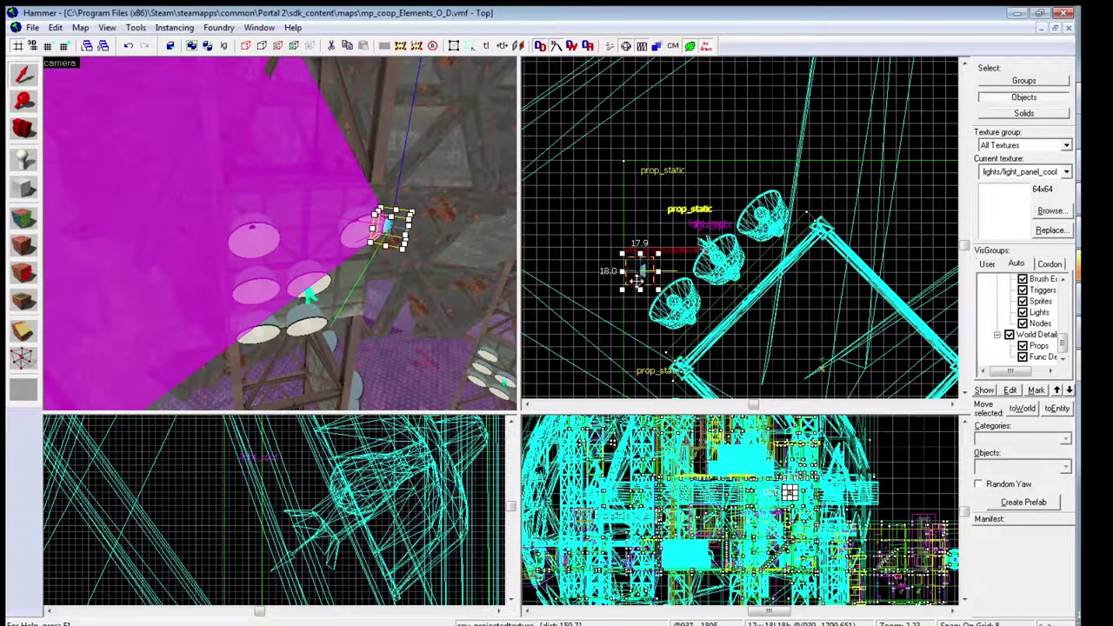
{"action": "left_click", "coordinate": [633, 268]}
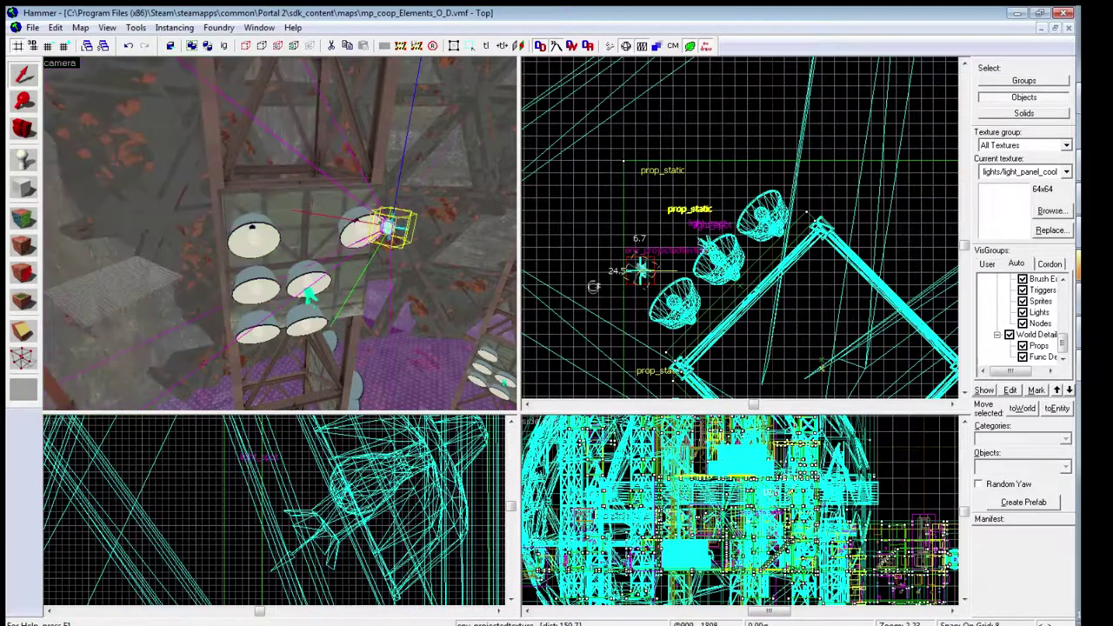
{"action": "left_click_drag", "start_coordinate": [620, 254], "coordinate": [620, 317]}
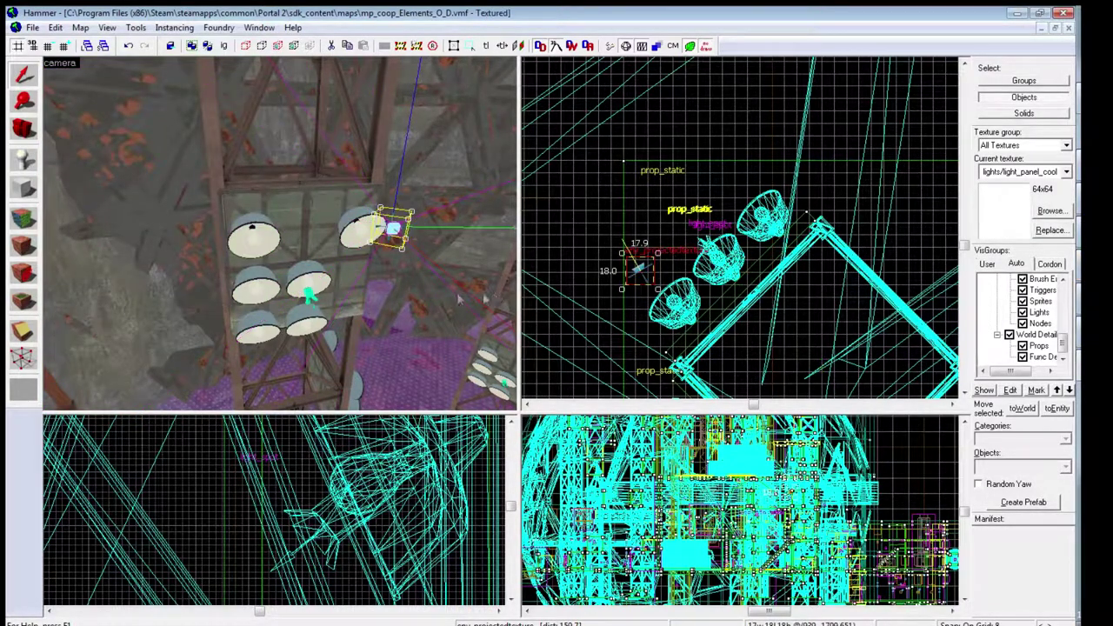
- Examine the env_projectedtexture and the start of its projection cone from beside the lamps in the camera view
{"action": "key", "text": "z"}
{"action": "key", "text": "a"}
{"action": "key", "text": "w"}
{"action": "key", "text": "s"}
{"action": "key", "text": "w"}
{"action": "key", "text": "z"}
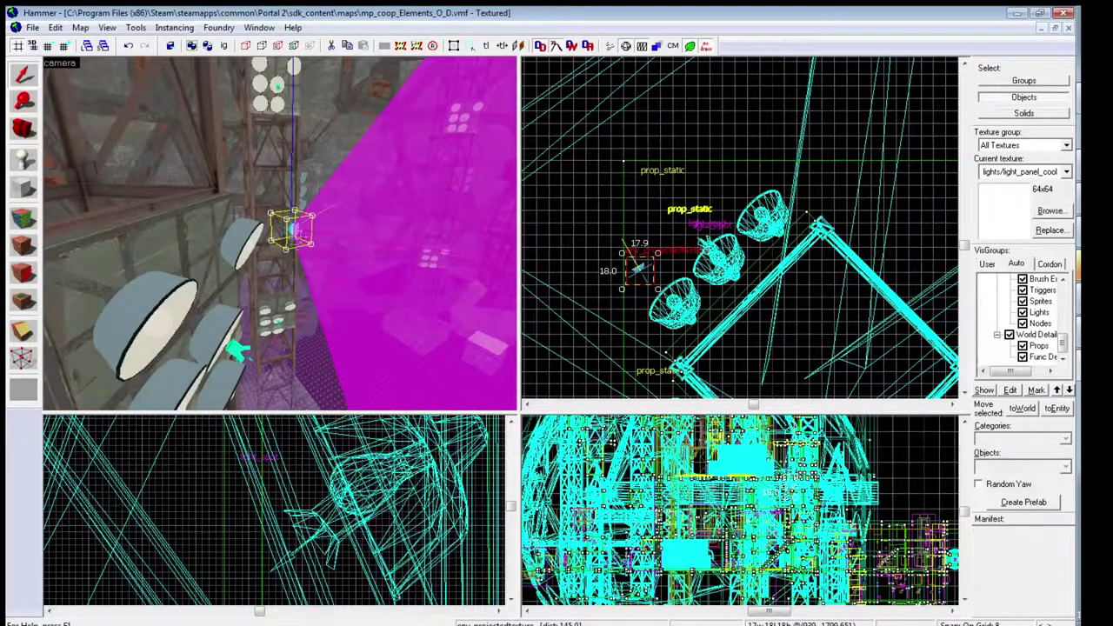
{"action": "key", "text": "w"}
{"action": "key", "text": "z"}
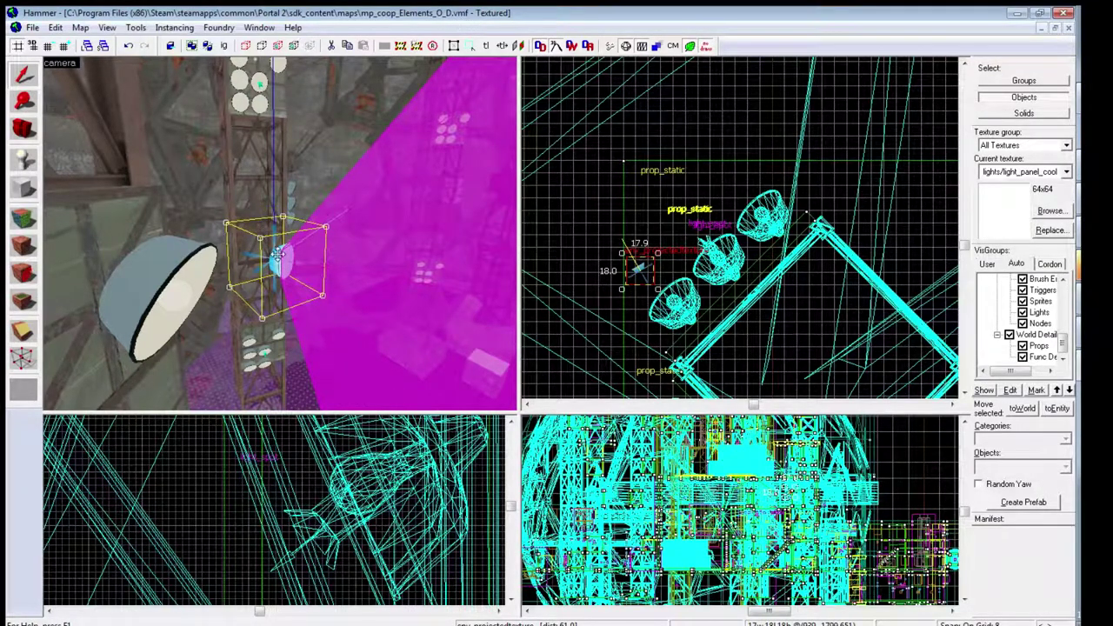
- Inspect how far the projection cone reaches across the room, and return to the env_projectedtexture in the camera view
{"action": "key", "text": "z"}
{"action": "key", "text": "w"}
{"action": "key", "text": "w"}
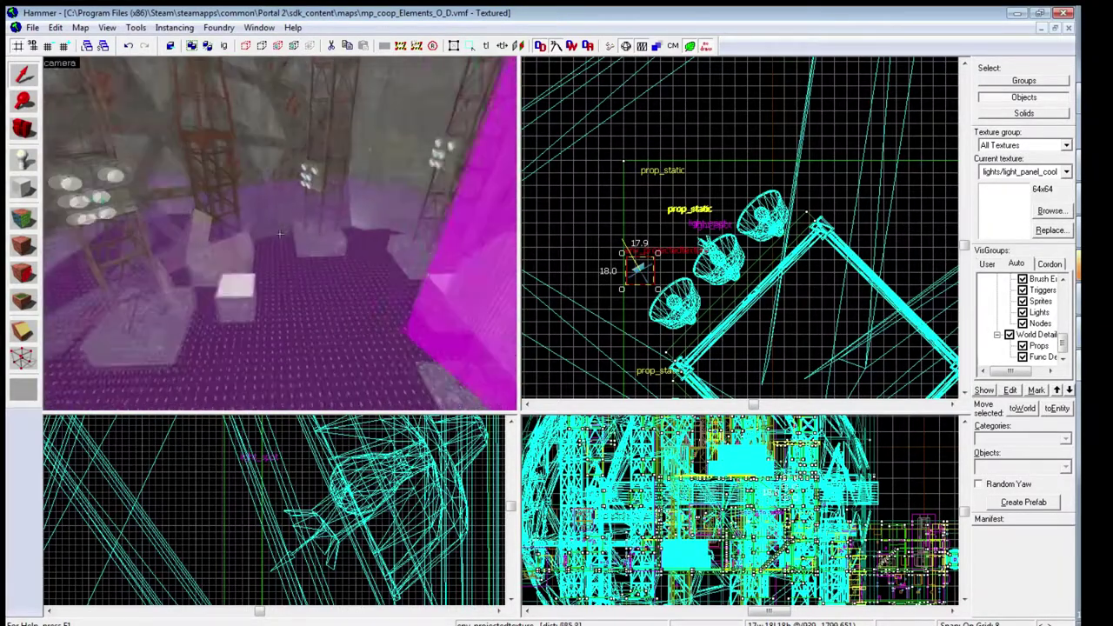
{"action": "key", "text": "w"}
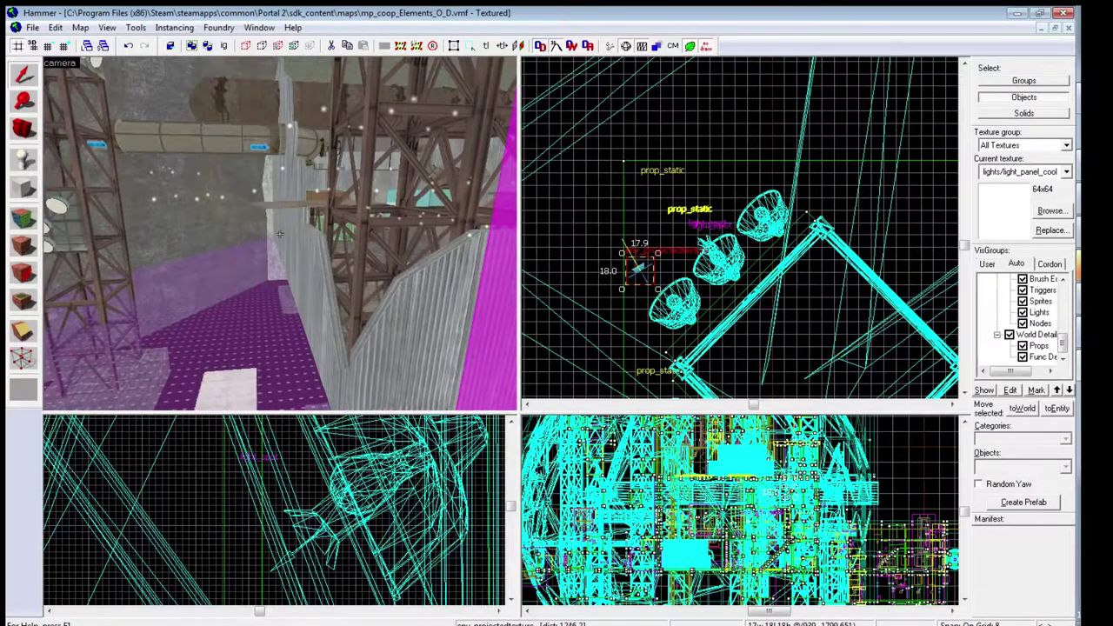
{"action": "key", "text": "w"}
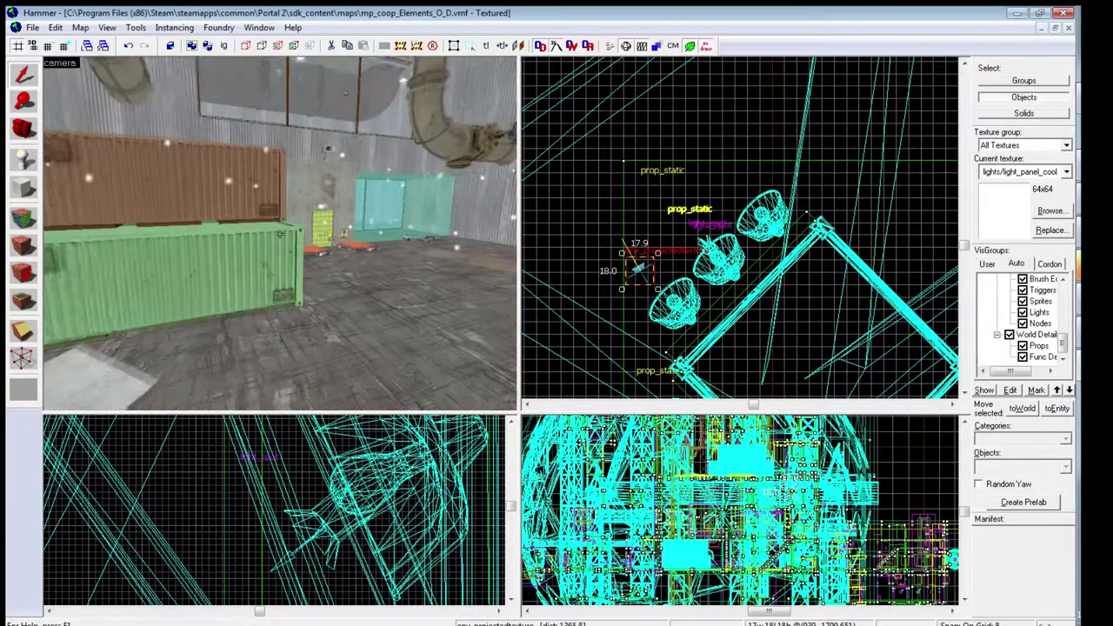
{"action": "key", "text": "s"}
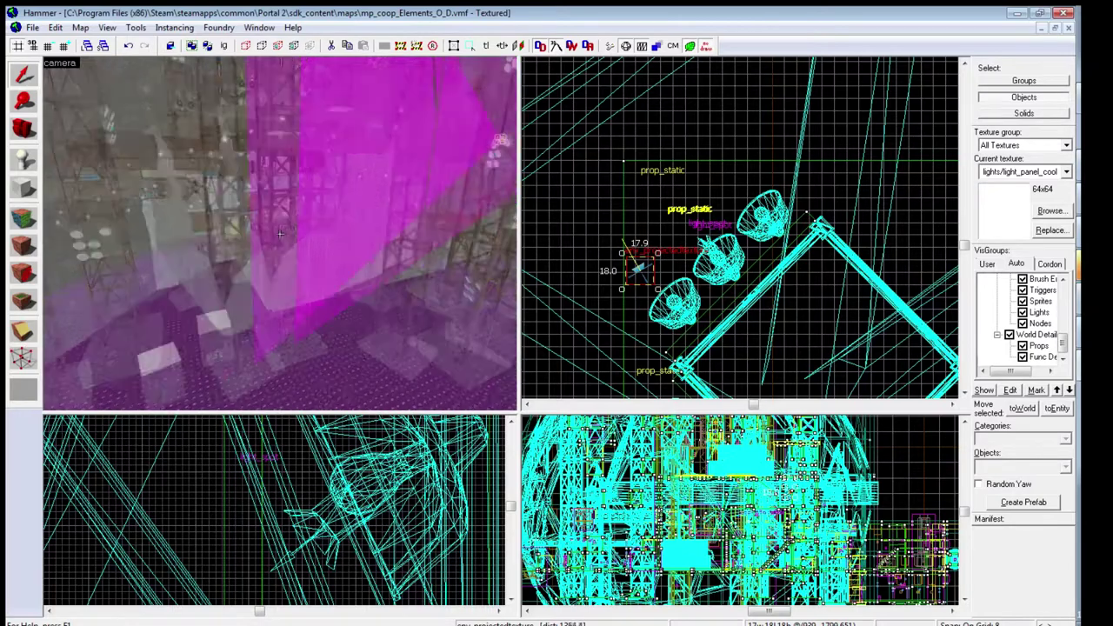
{"action": "key", "text": "w"}
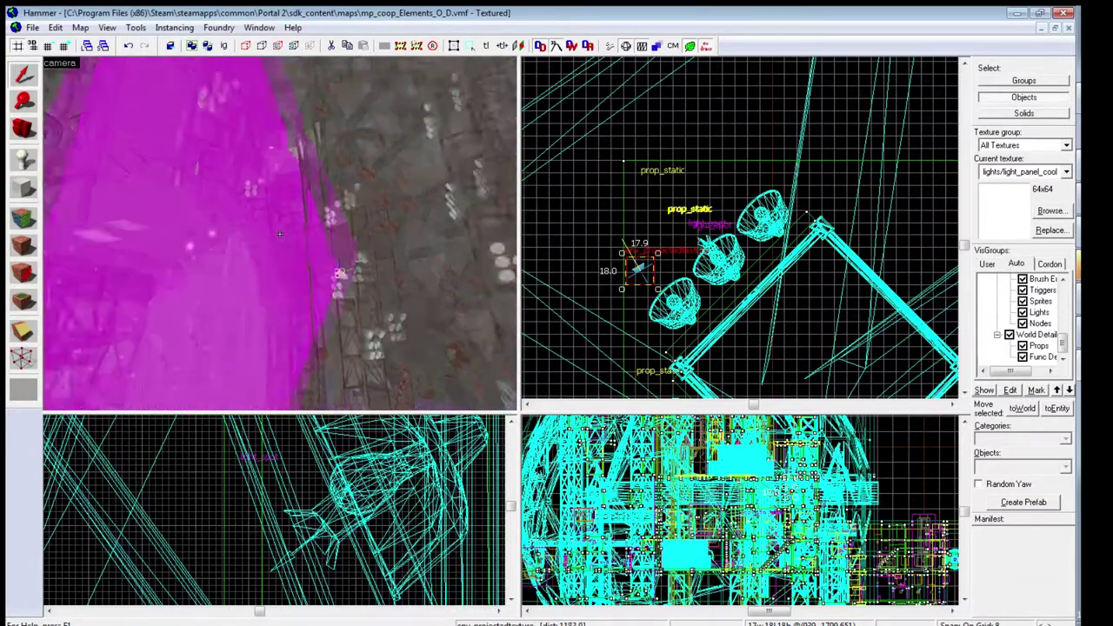
{"action": "key", "text": "w"}
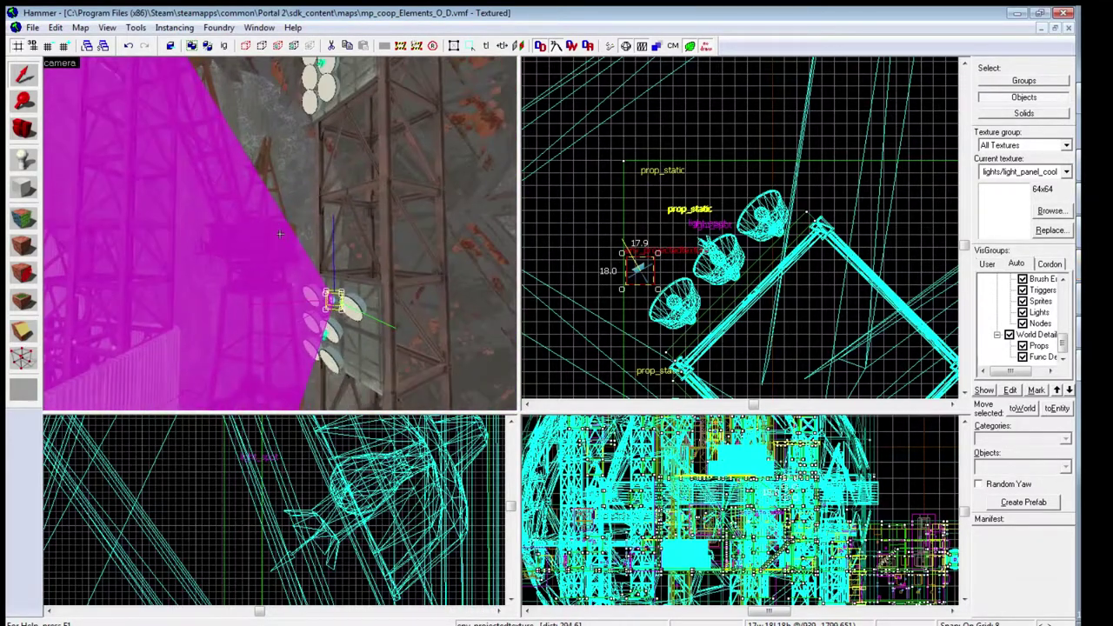
{"action": "key", "text": "w"}
{"action": "key", "text": "z"}
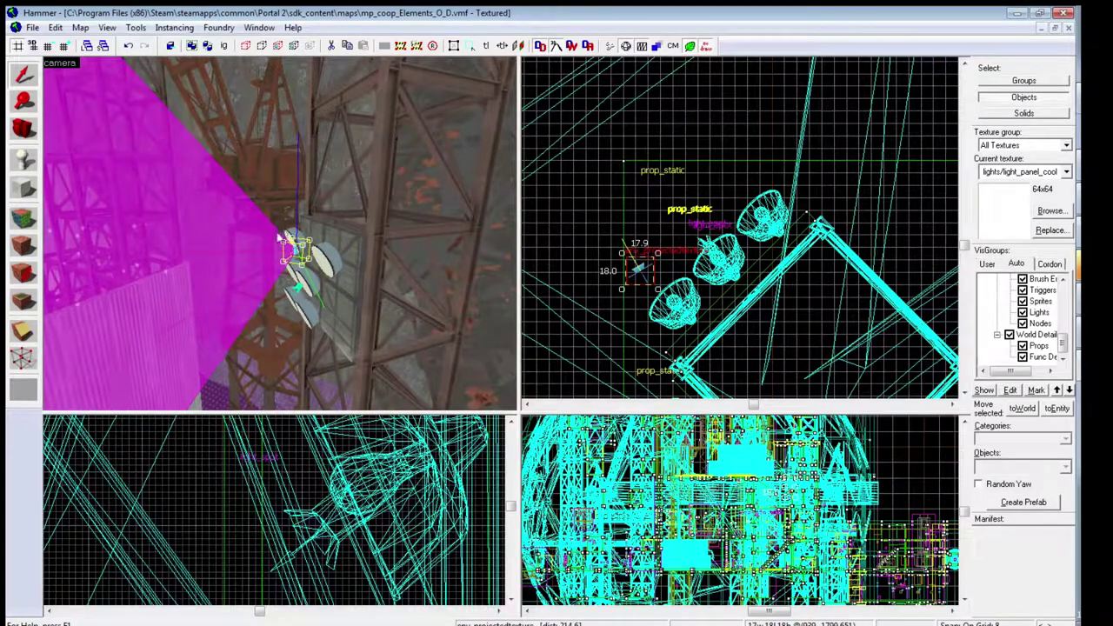
- Open the env_projectedtexture's properties and review its Light Color, Color Transition Time and Brightness Scale settings
{"action": "key", "text": "z"}
{"action": "key", "text": "w"}
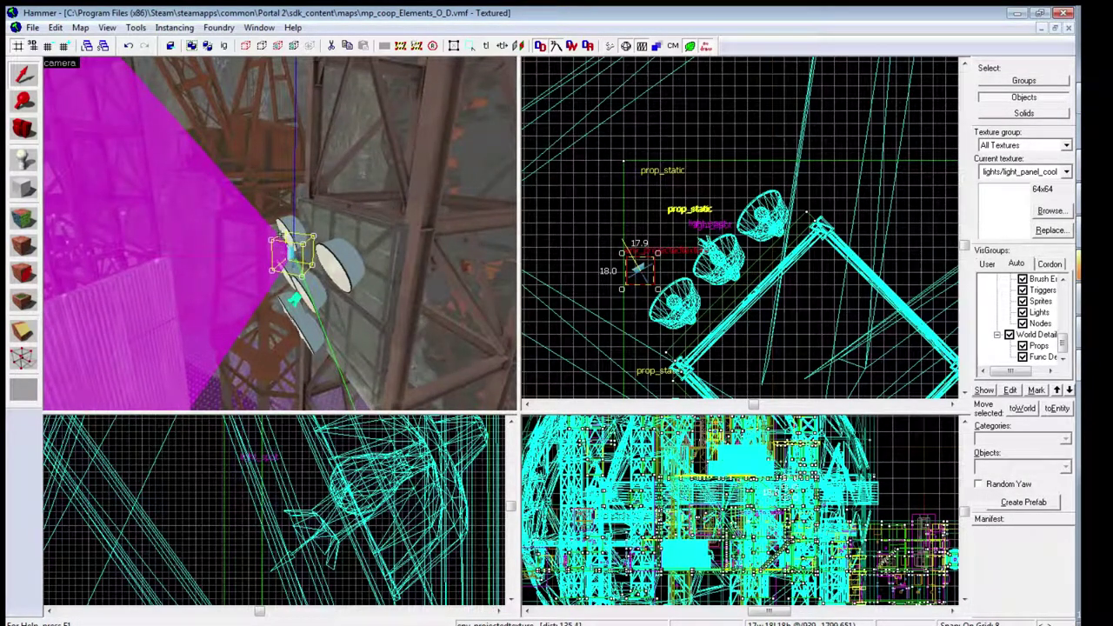
{"action": "key", "text": "w"}
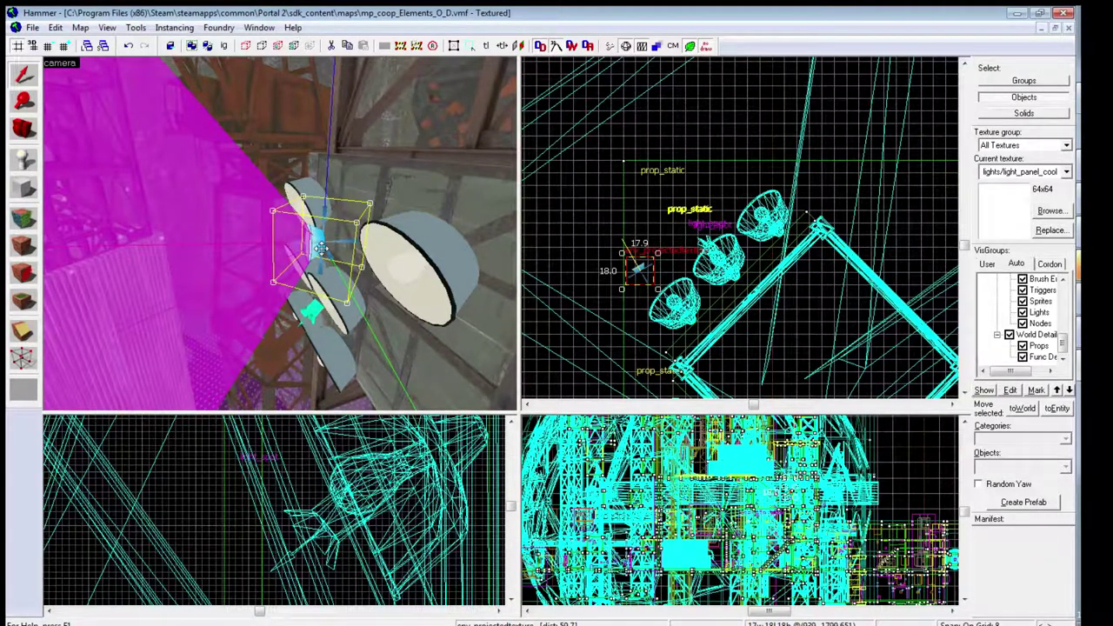
{"action": "double_click", "coordinate": [321, 248]}
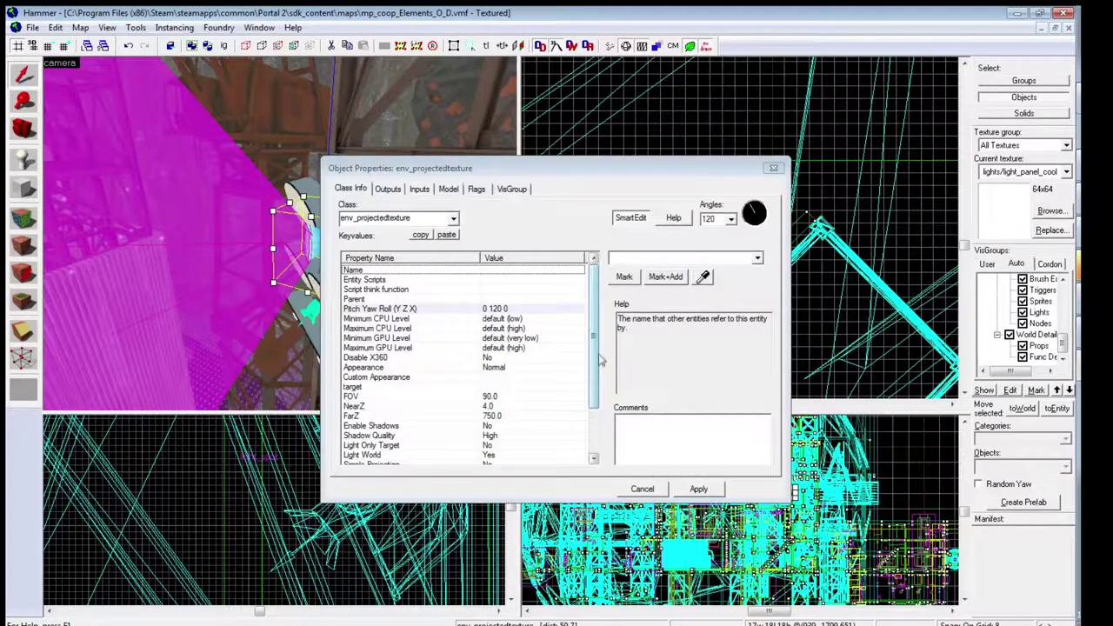
{"action": "left_click_drag", "start_coordinate": [595, 337], "coordinate": [594, 391]}
{"action": "left_click", "coordinate": [513, 426]}
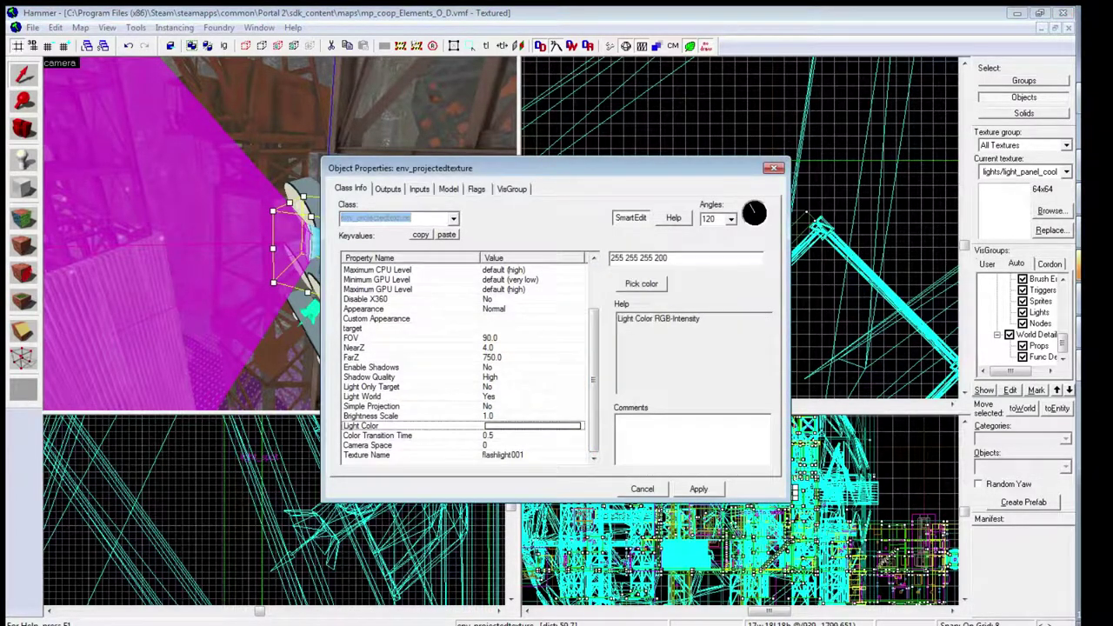
{"action": "left_click", "coordinate": [435, 435]}
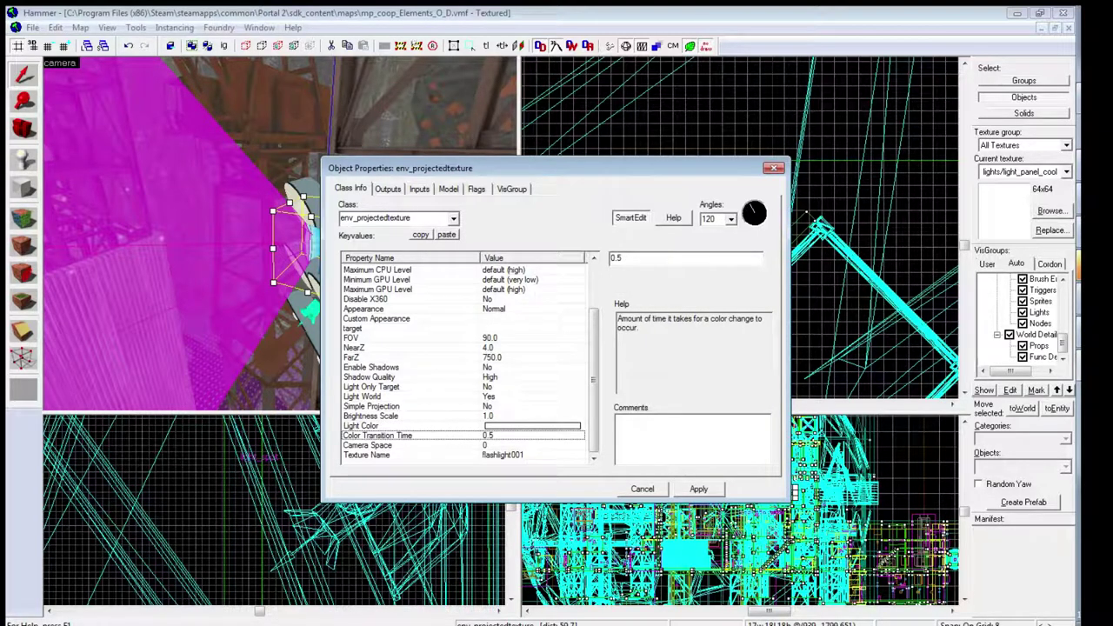
{"action": "left_click", "coordinate": [434, 416]}
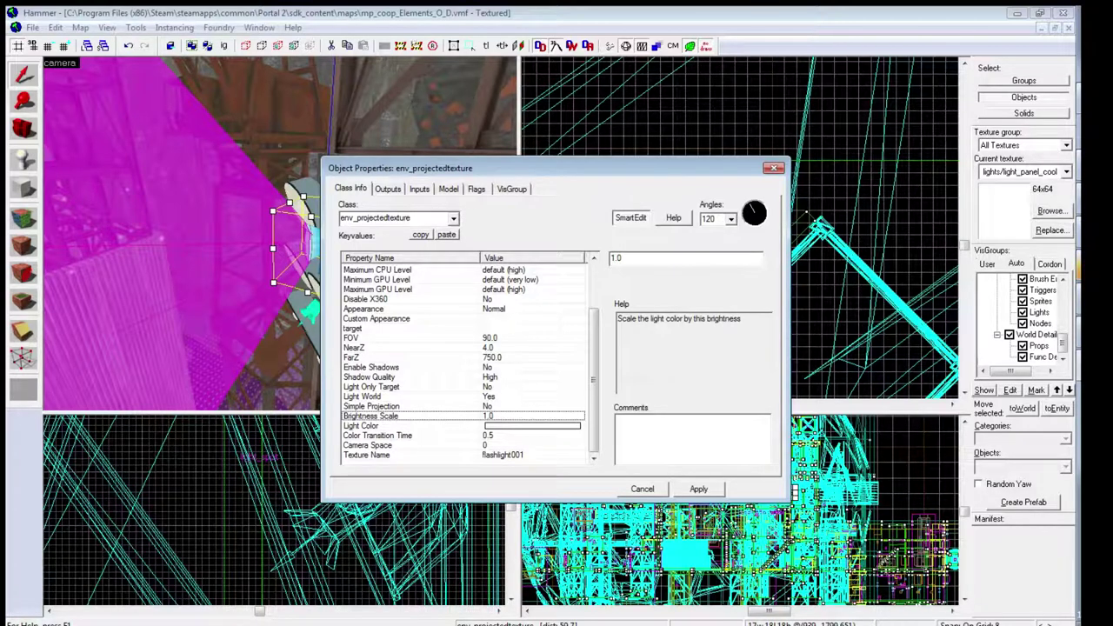
- Review the env_projectedtexture's NearZ, FarZ, Camera Space and Texture Name settings
{"action": "left_click", "coordinate": [435, 348]}
{"action": "left_click", "coordinate": [435, 358]}
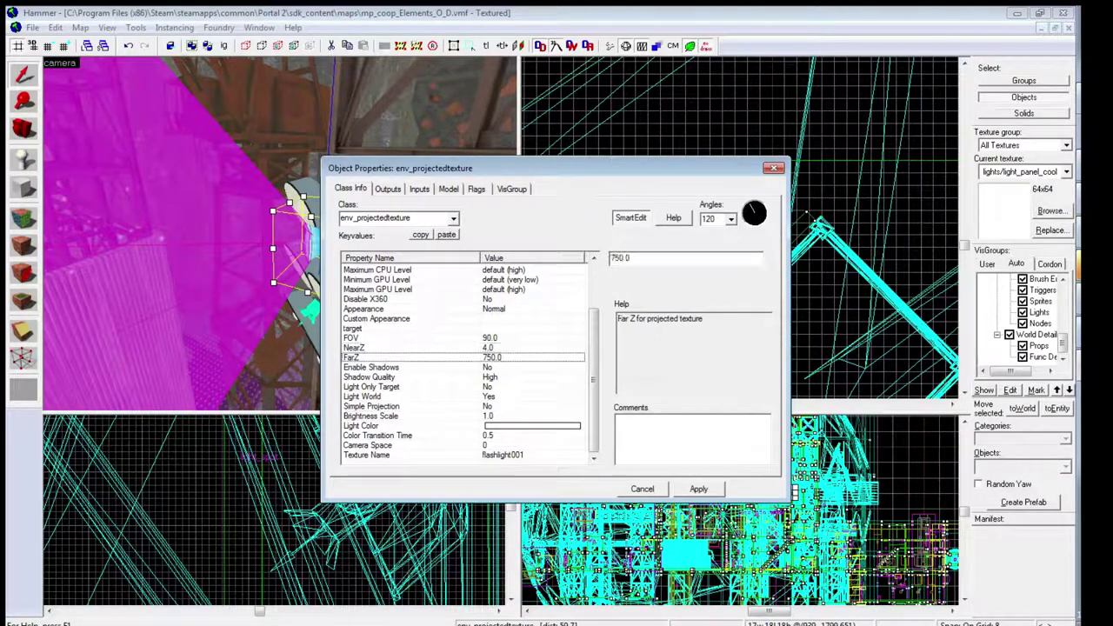
{"action": "left_click", "coordinate": [435, 348]}
{"action": "left_click", "coordinate": [435, 358]}
{"action": "left_click", "coordinate": [435, 445]}
{"action": "left_click", "coordinate": [435, 455]}
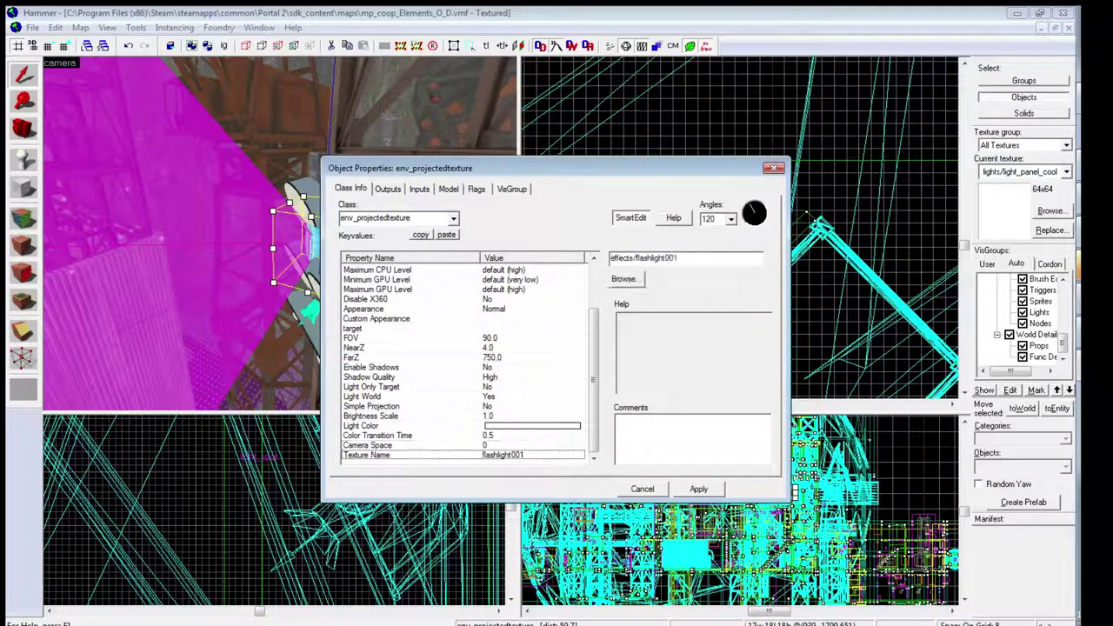
- Open the texture browser for the env_projectedtexture's Texture Name and look through the light textures and the available keywords
{"action": "left_click", "coordinate": [622, 279]}
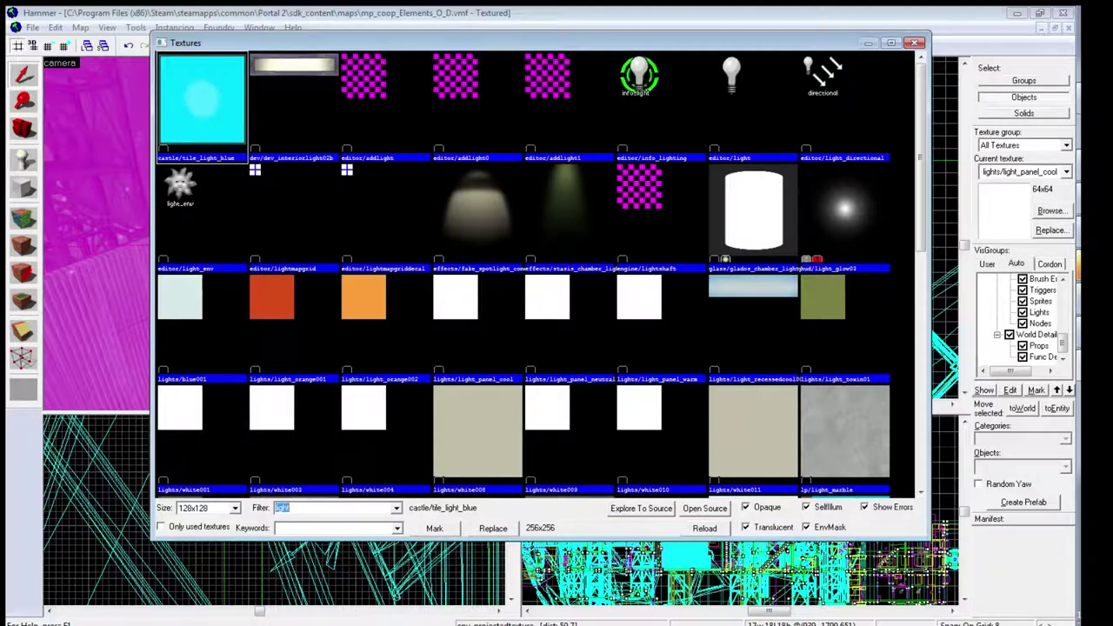
{"action": "left_click", "coordinate": [916, 43]}
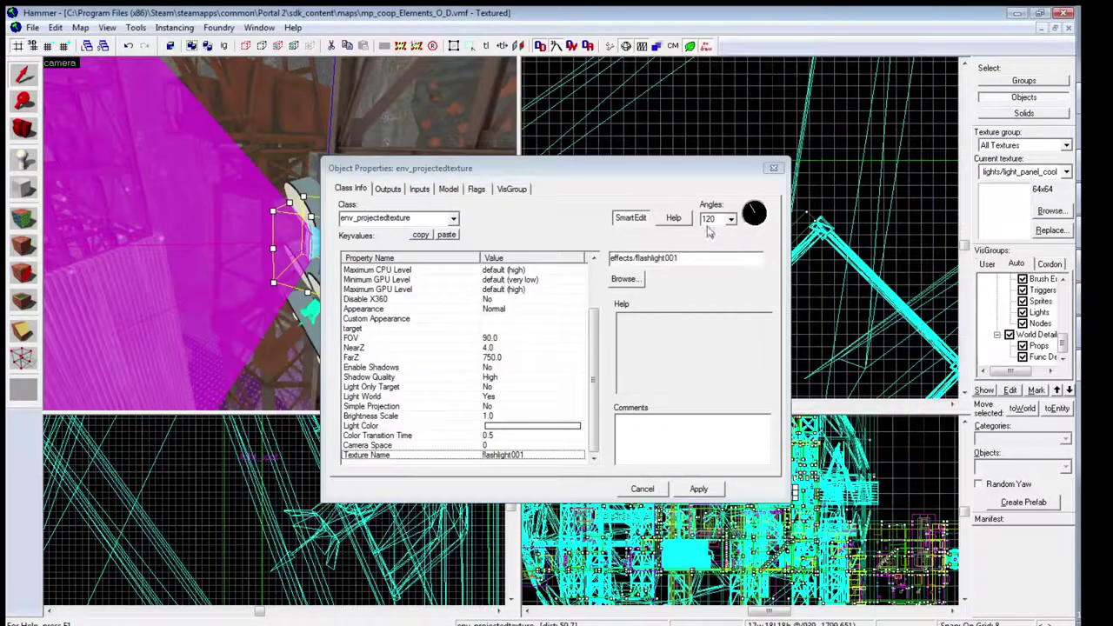
{"action": "left_click", "coordinate": [624, 282]}
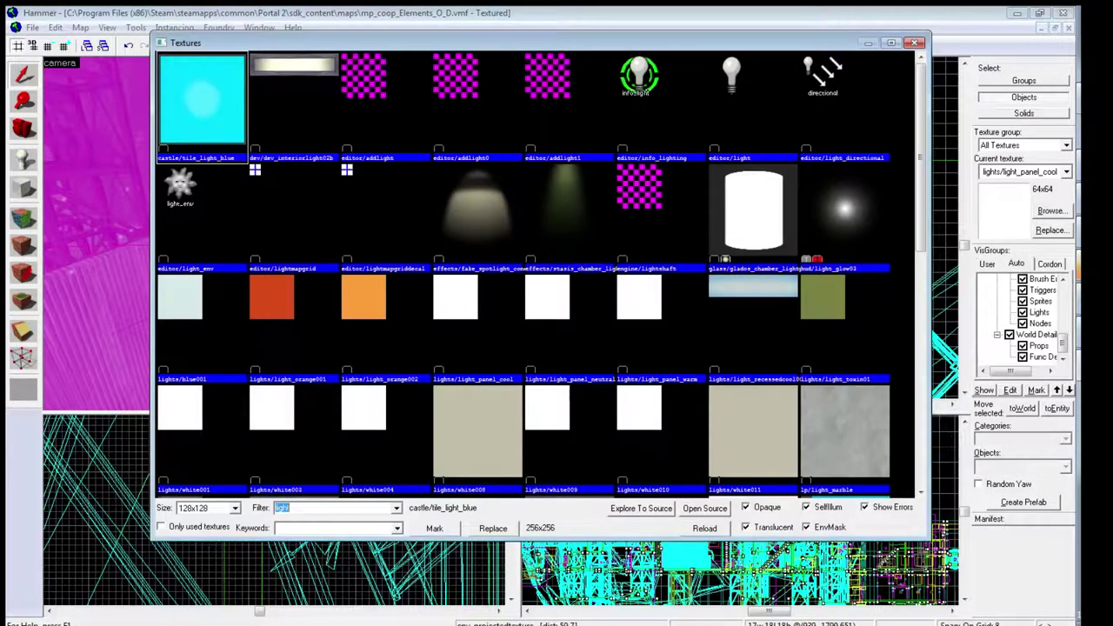
{"action": "left_click", "coordinate": [397, 528]}
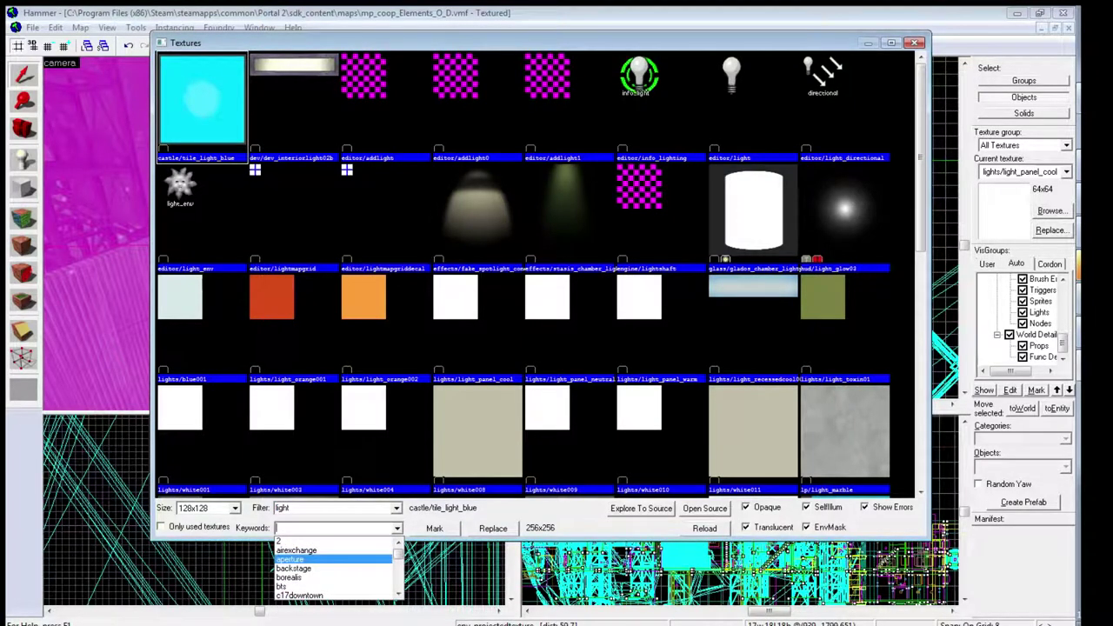
{"action": "scroll", "coordinate": [335, 569], "scroll_direction": "down", "scroll_amount": 4}
{"action": "left_click_drag", "start_coordinate": [398, 565], "coordinate": [398, 570]}
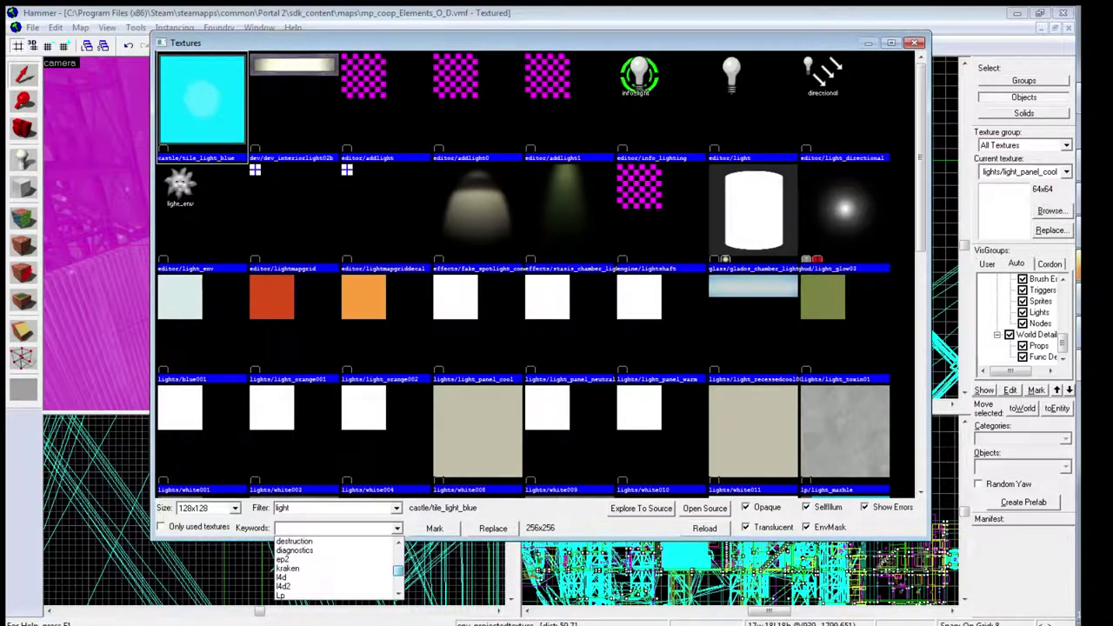
{"action": "scroll", "coordinate": [348, 569], "scroll_direction": "up", "scroll_amount": 2}
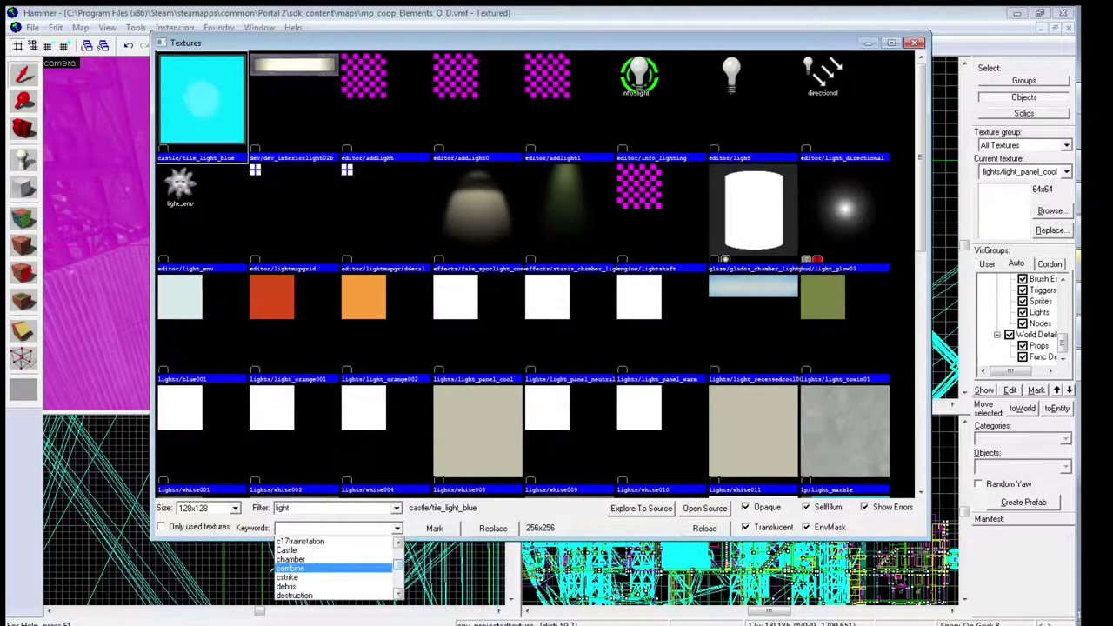
{"action": "scroll", "coordinate": [334, 569], "scroll_direction": "down", "scroll_amount": 3}
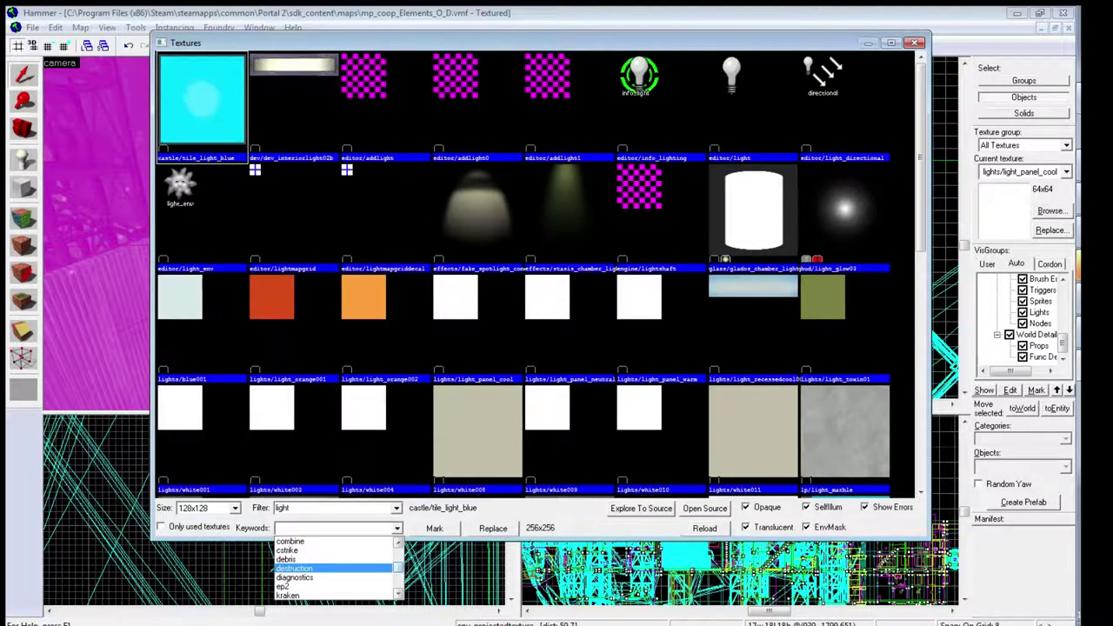
- Filter the textures by "effects", look through them, and close the texture browser without replacing the projected texture
{"action": "double_click", "coordinate": [282, 508]}
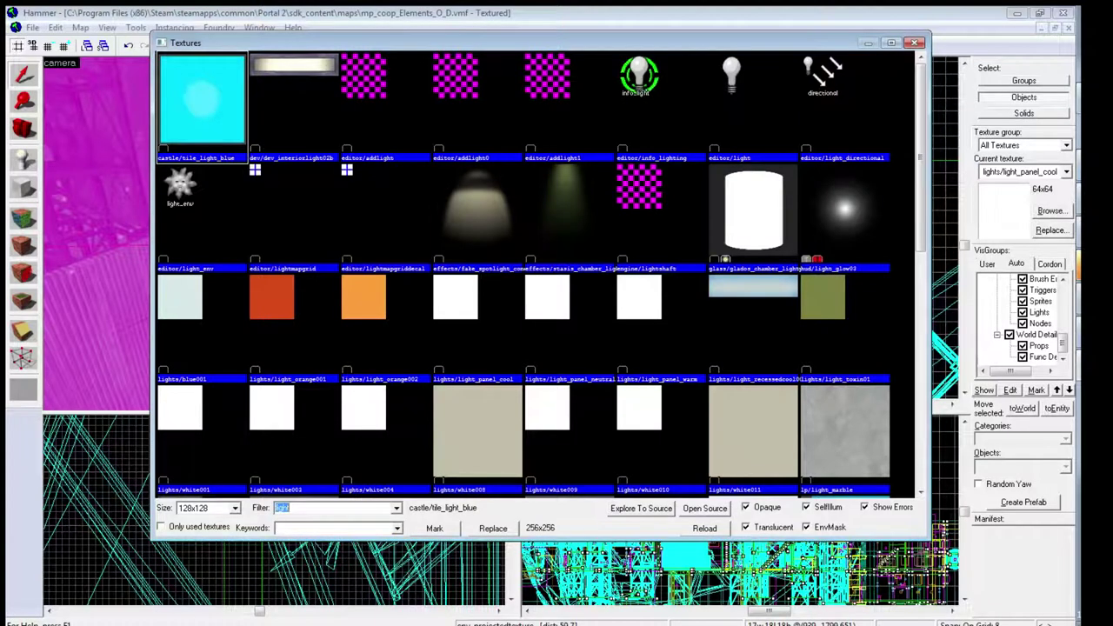
{"action": "type", "text": "effects"}
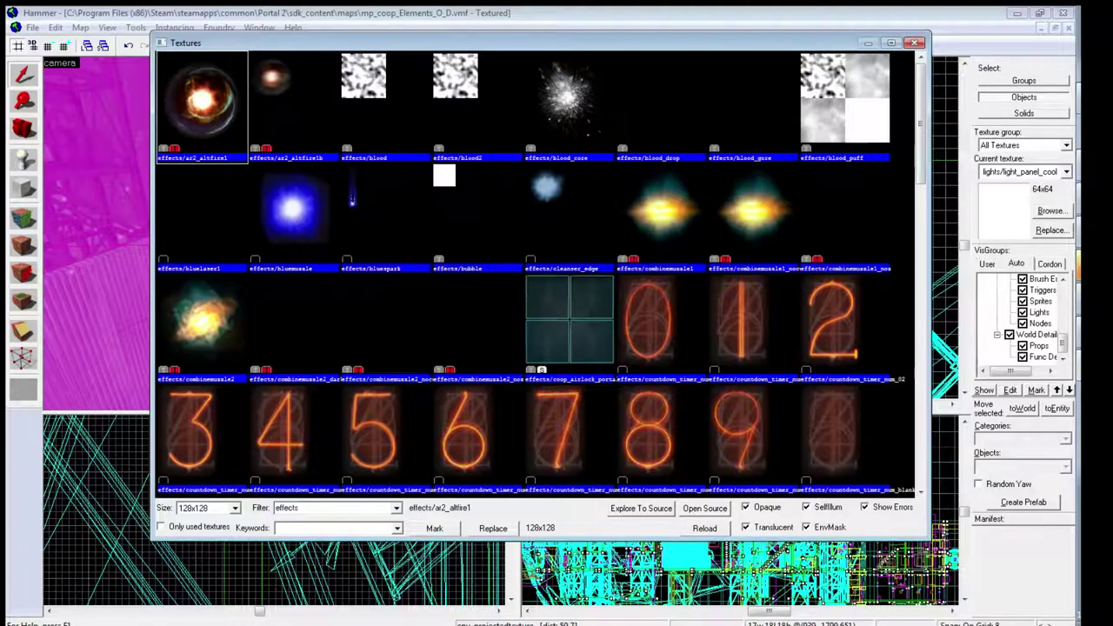
{"action": "left_click", "coordinate": [294, 214]}
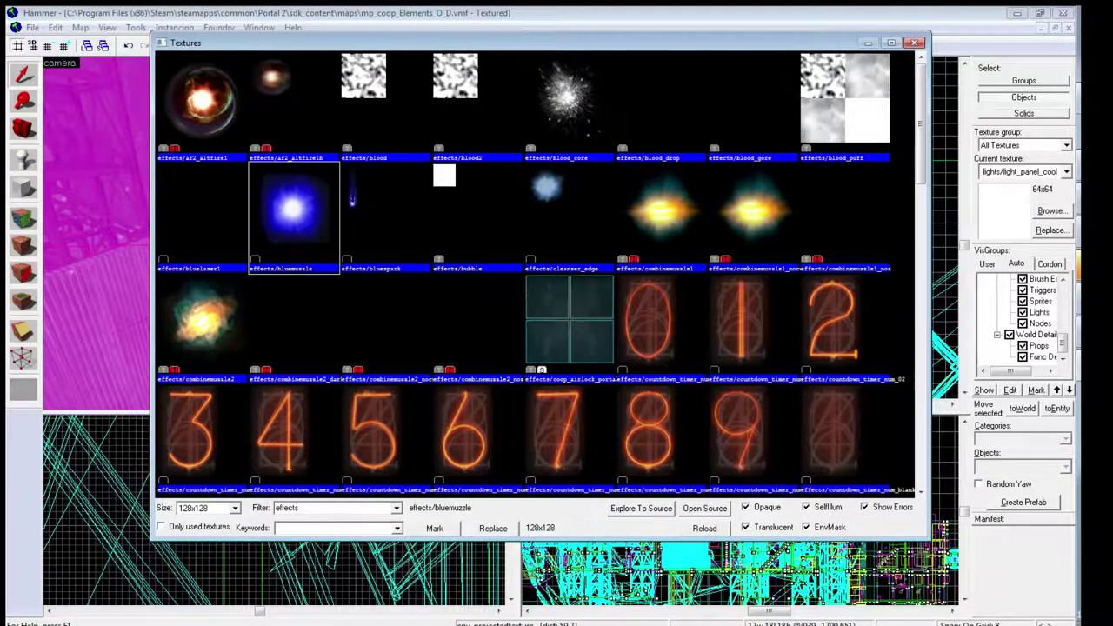
{"action": "scroll", "coordinate": [535, 270], "scroll_direction": "down", "scroll_amount": 15}
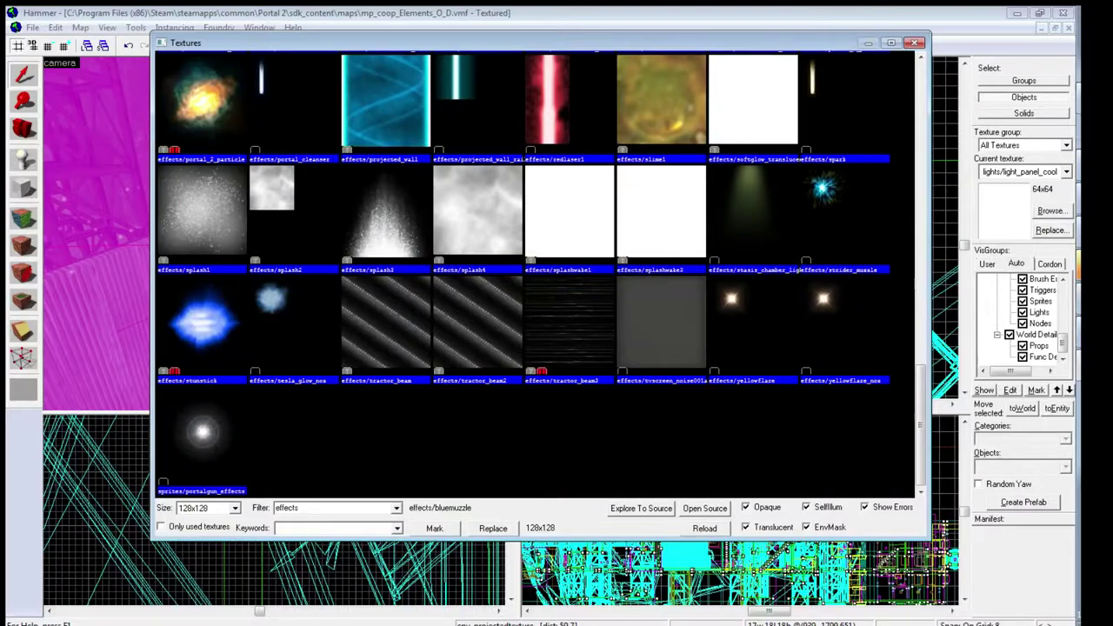
{"action": "scroll", "coordinate": [535, 269], "scroll_direction": "up", "scroll_amount": 10}
{"action": "double_click", "coordinate": [287, 508]}
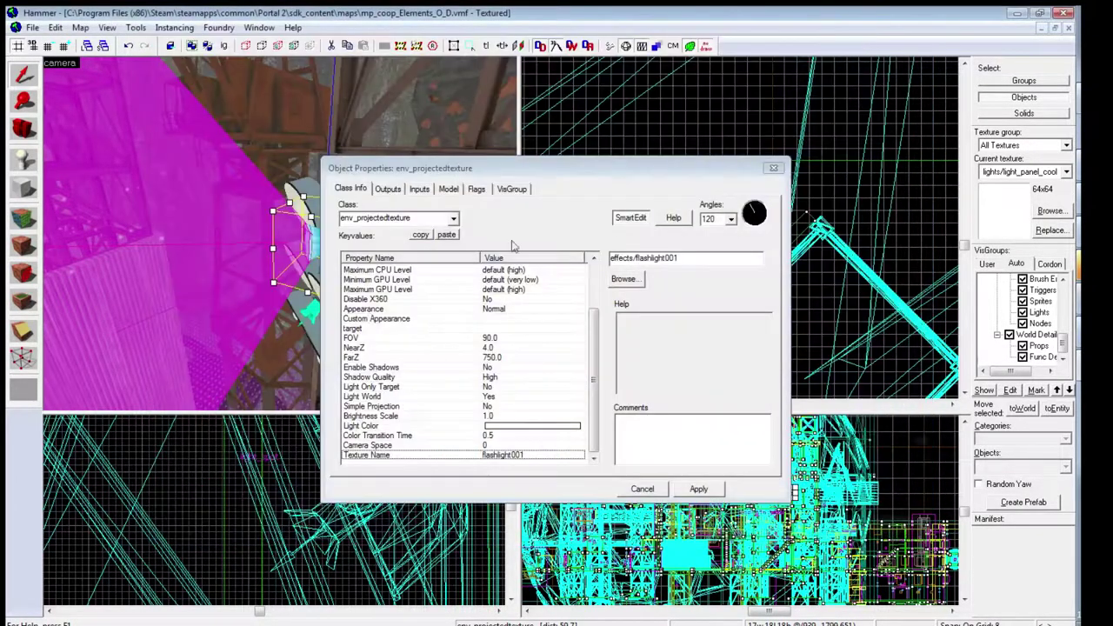
{"action": "left_click", "coordinate": [914, 42]}
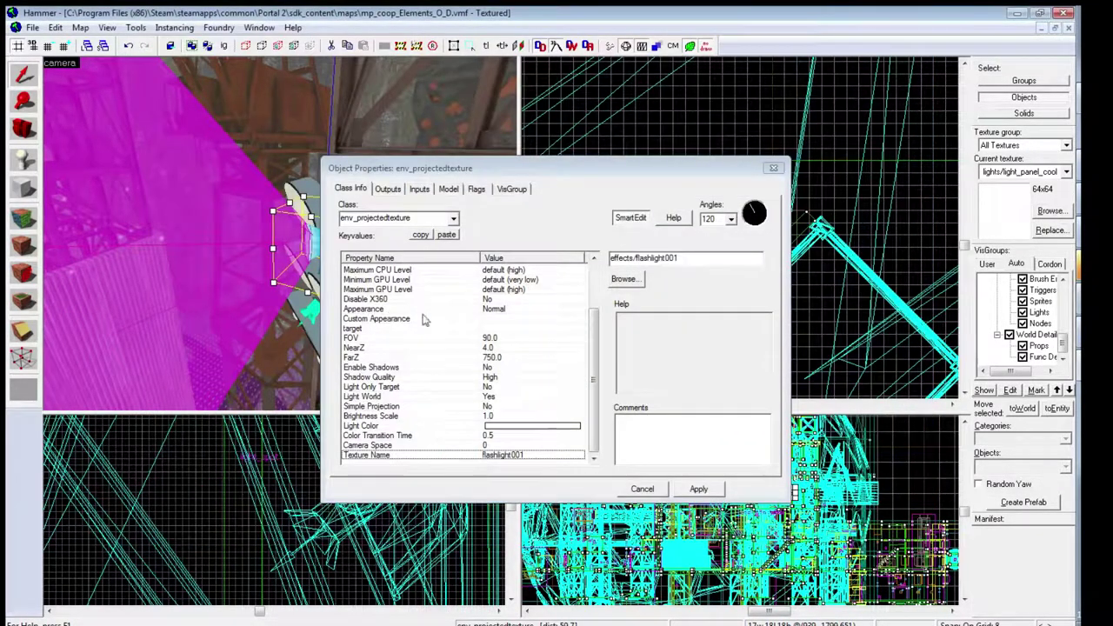
{"action": "left_click", "coordinate": [513, 455]}
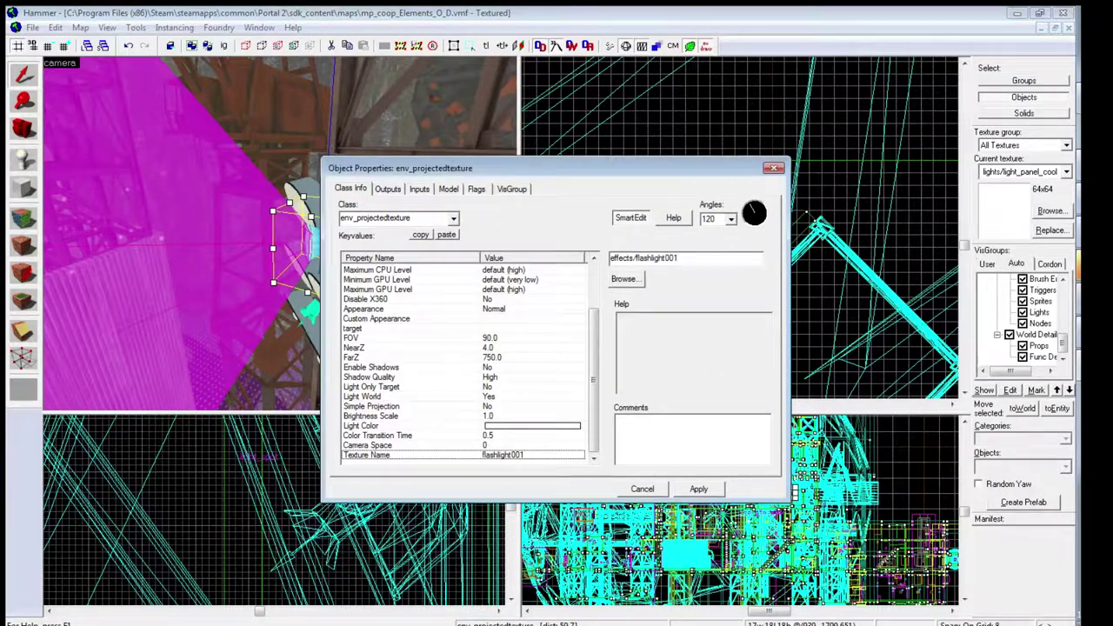
- Close the object properties, delete the env_projectedtexture in front of the lamps, and look around the room in the camera view
{"action": "left_click", "coordinate": [774, 169]}
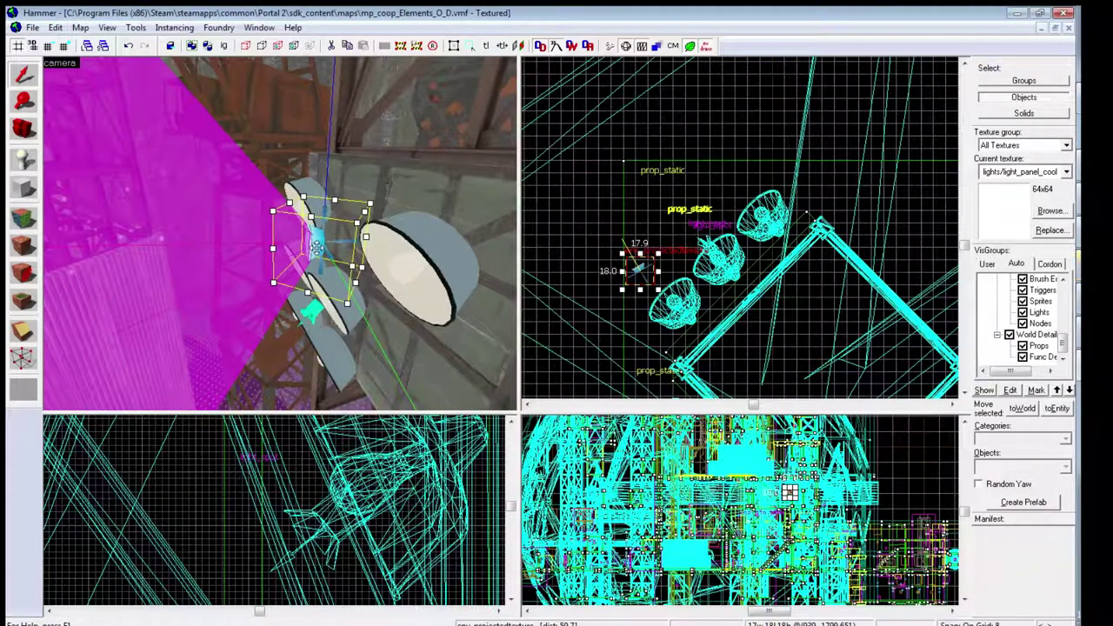
{"action": "key", "text": "Delete"}
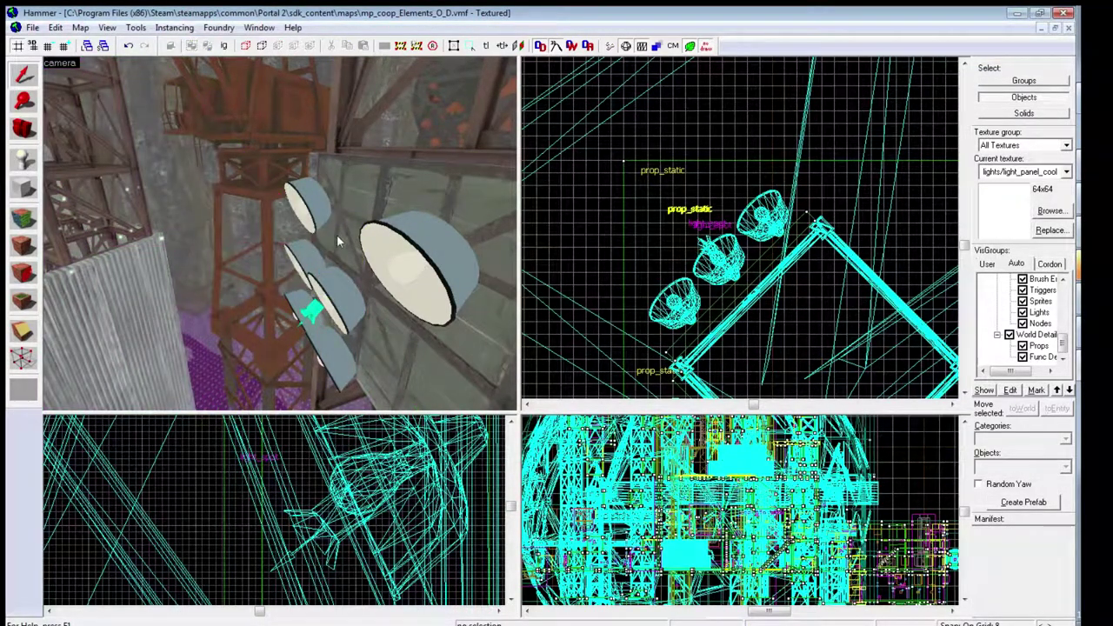
{"action": "key", "text": "z"}
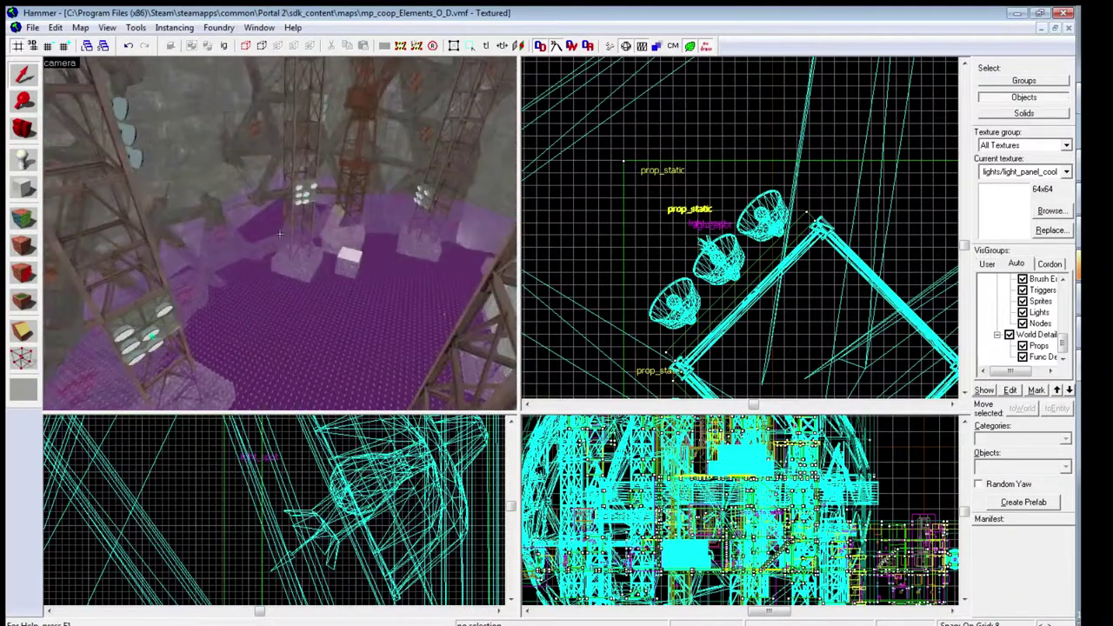
{"action": "key", "text": "w"}
{"action": "key", "text": "z"}
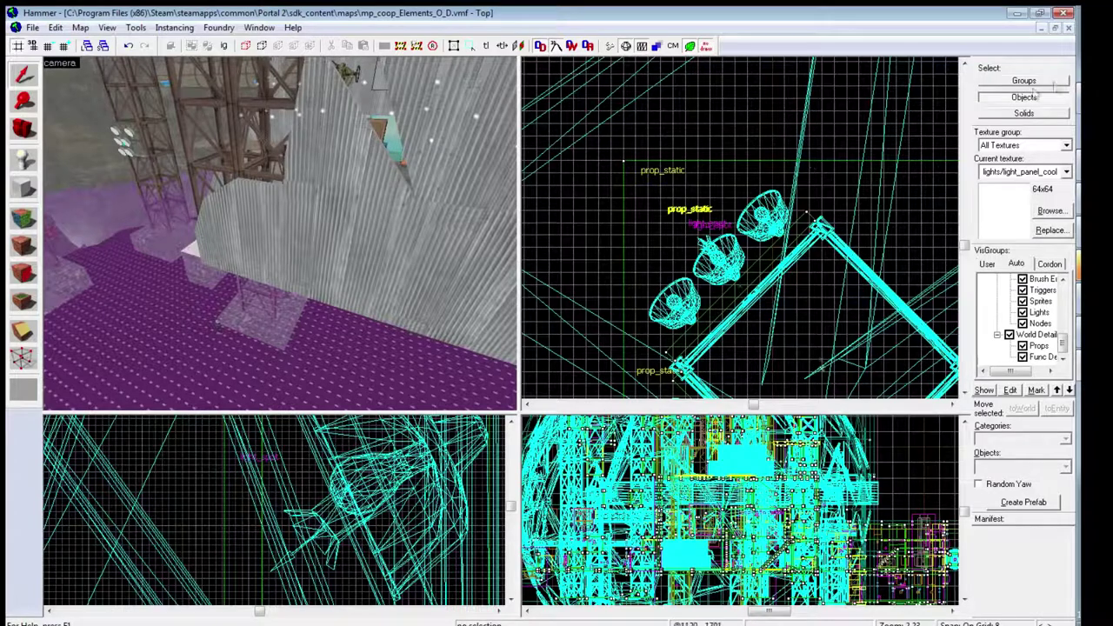
- Close the mp_coop_Elements_O_D.vmf map and the Messages window
{"action": "left_click", "coordinate": [1068, 28]}
{"action": "left_click", "coordinate": [560, 372]}
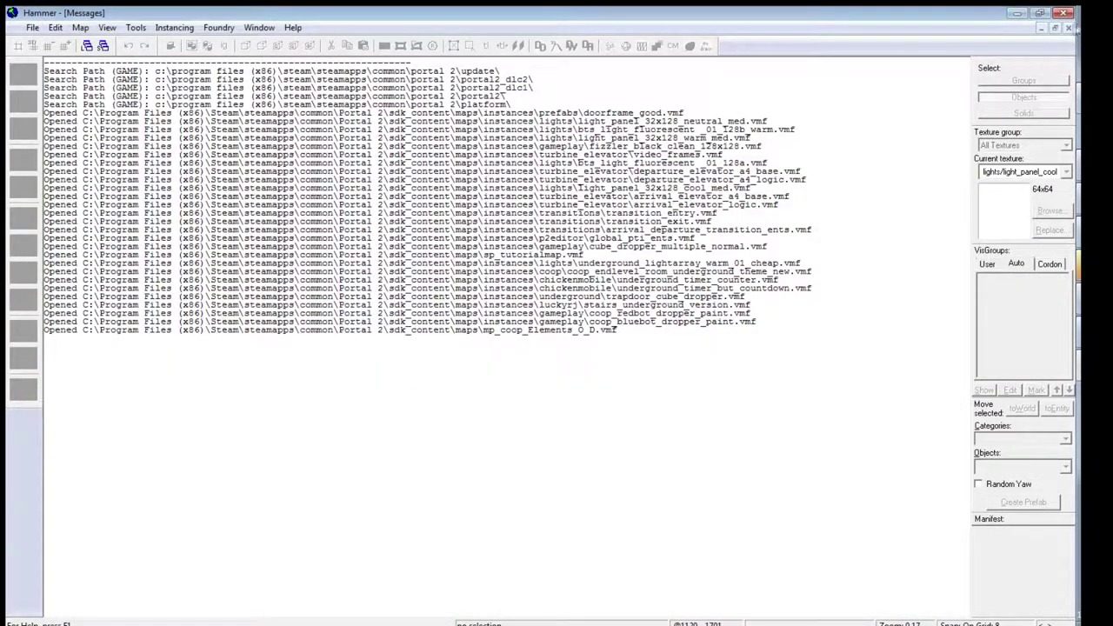
{"action": "left_click", "coordinate": [1068, 27]}
- Start opening another map from the sdk_content maps folder and enter "basis" as the file name
{"action": "left_click", "coordinate": [31, 32]}
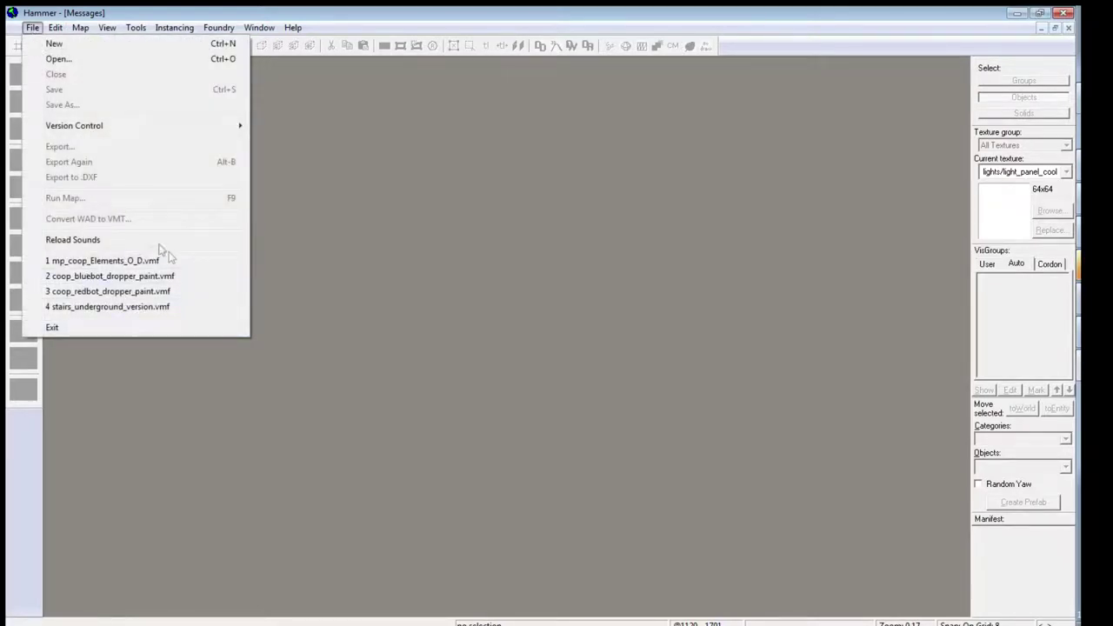
{"action": "left_click", "coordinate": [95, 60]}
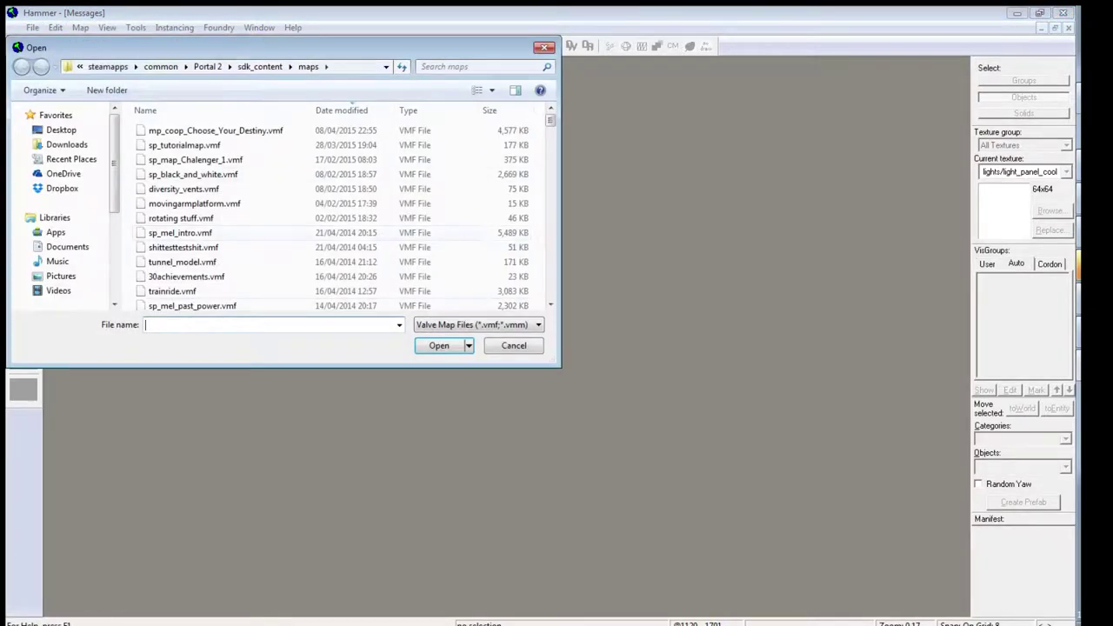
{"action": "left_click", "coordinate": [184, 262]}
{"action": "scroll", "coordinate": [253, 244], "scroll_direction": "down", "scroll_amount": 3}
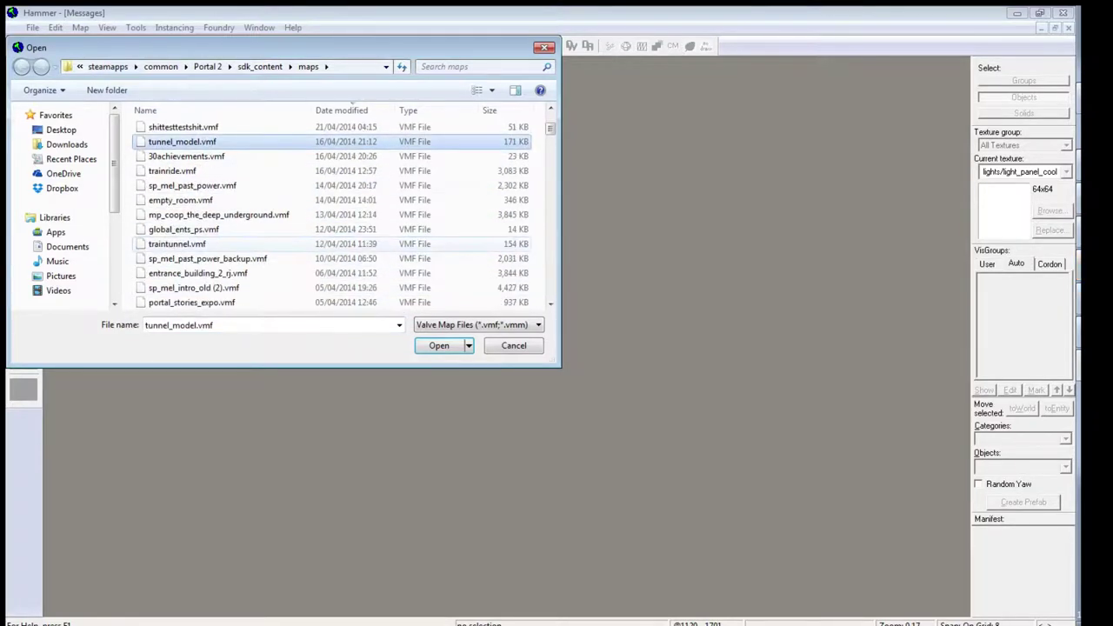
{"action": "key", "text": "Tab"}
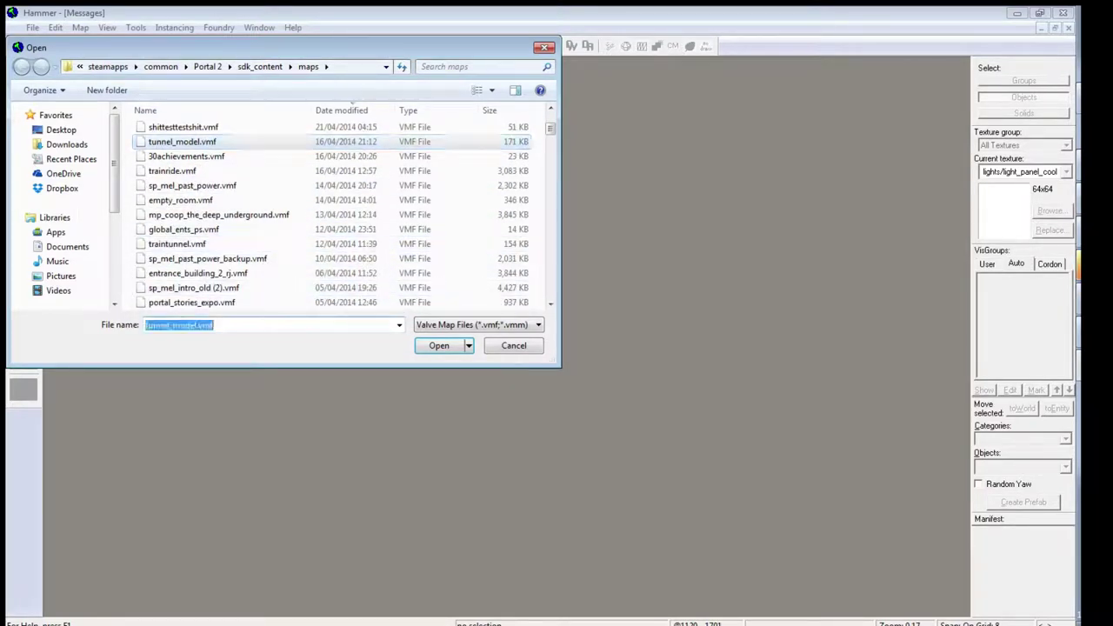
{"action": "type", "text": "basis"}
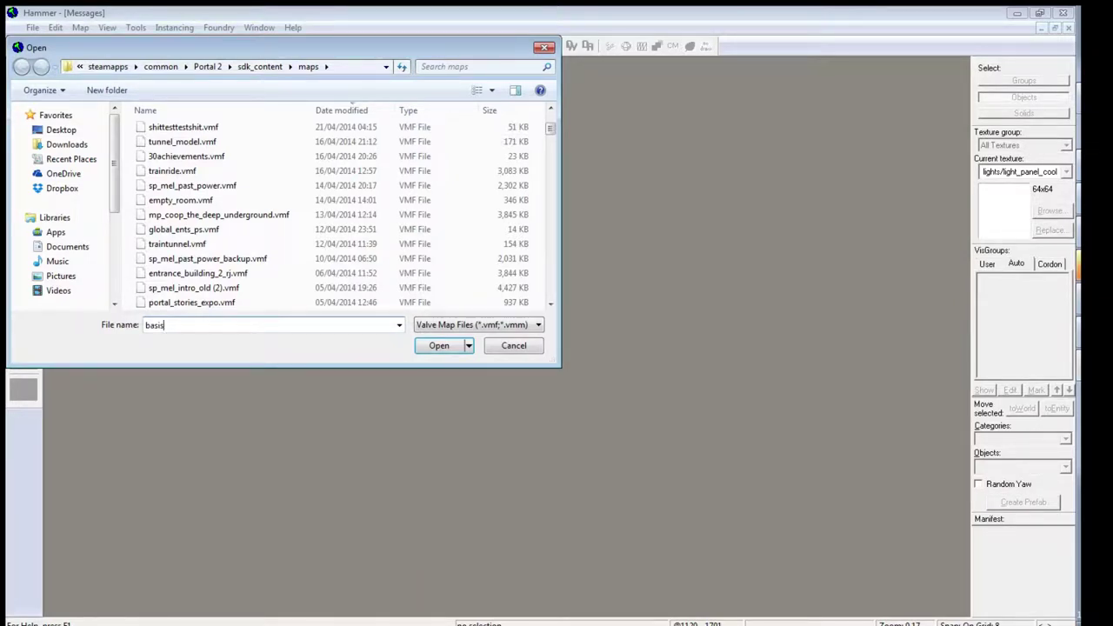
- Look through the sdk_content maps folder for the Basis map and open mp_coop_The_Scientific_Basis.vmf
{"action": "left_click", "coordinate": [192, 186]}
{"action": "scroll", "coordinate": [244, 235], "scroll_direction": "down", "scroll_amount": 1}
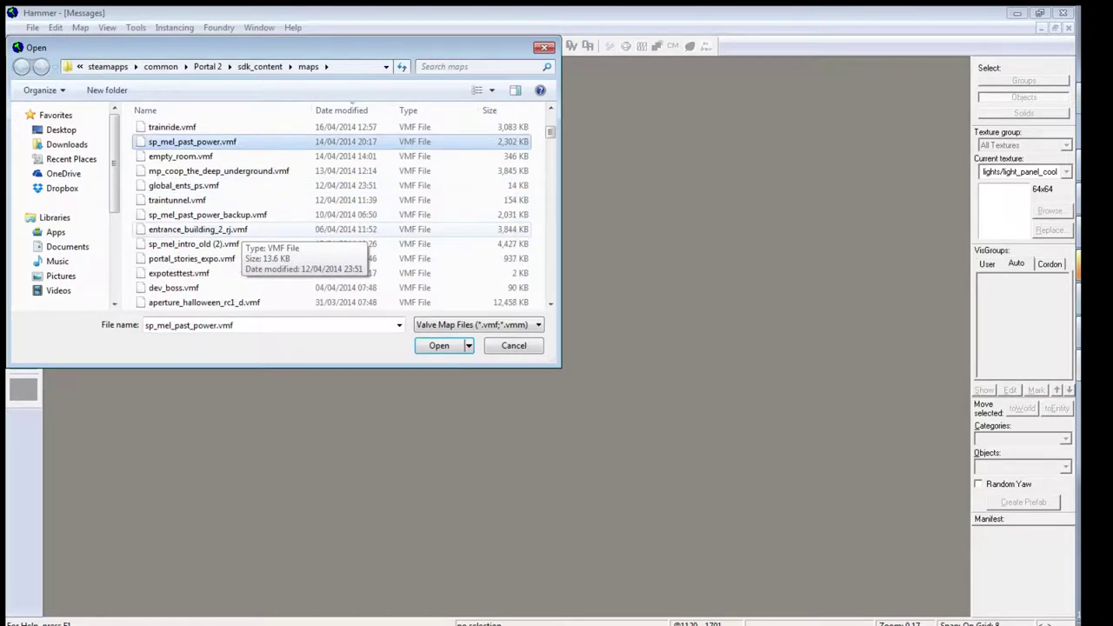
{"action": "scroll", "coordinate": [243, 235], "scroll_direction": "down", "scroll_amount": 1}
{"action": "scroll", "coordinate": [243, 235], "scroll_direction": "down", "scroll_amount": 1}
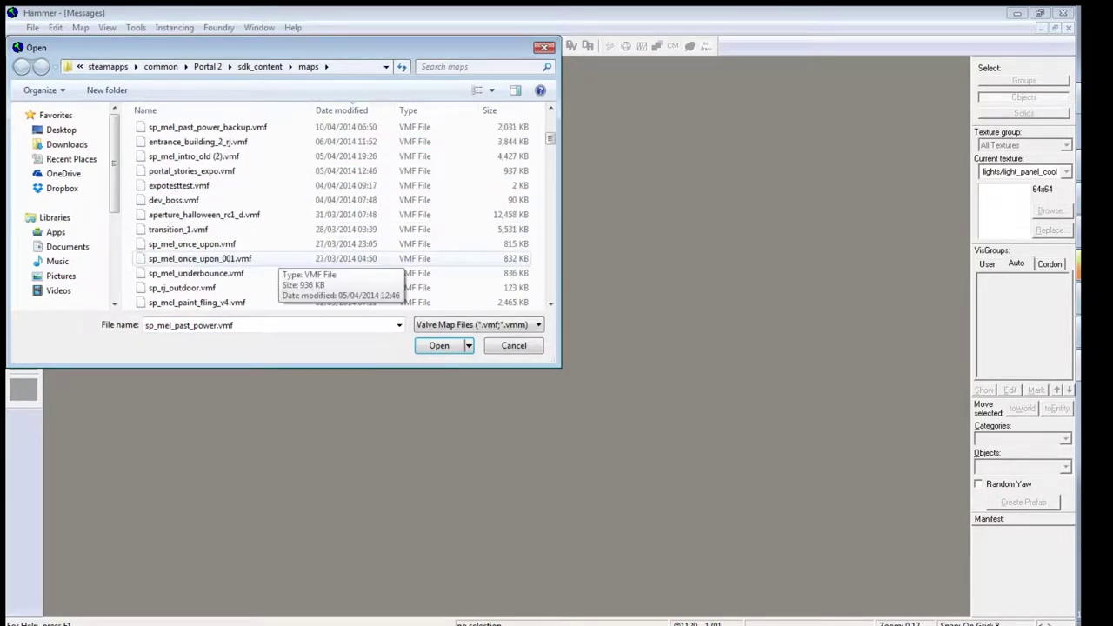
{"action": "scroll", "coordinate": [243, 235], "scroll_direction": "up", "scroll_amount": 4}
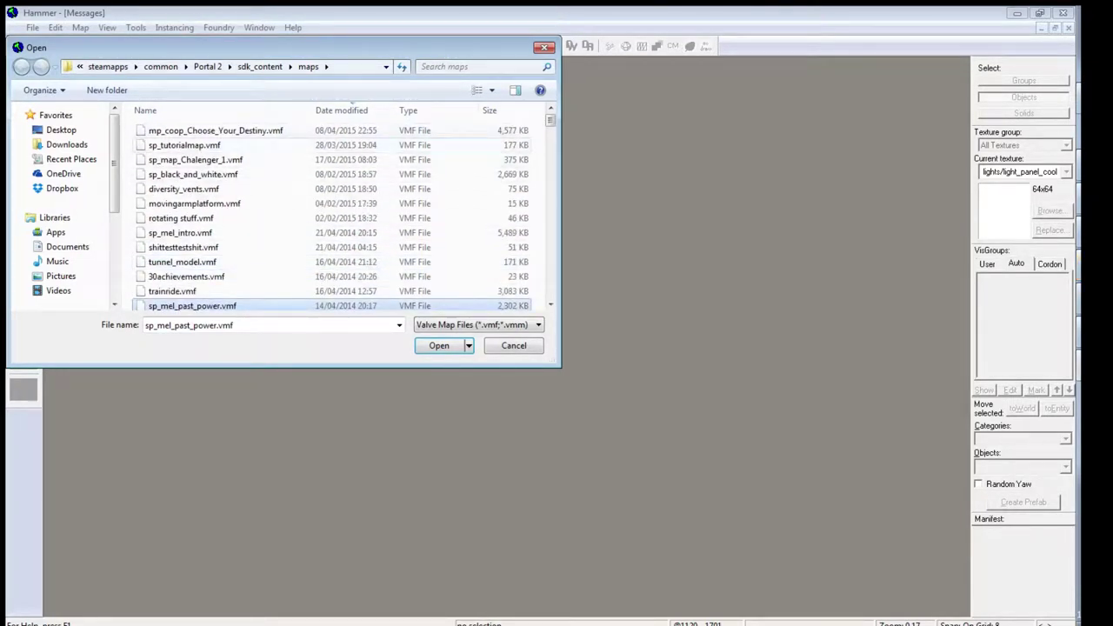
{"action": "left_click", "coordinate": [218, 131]}
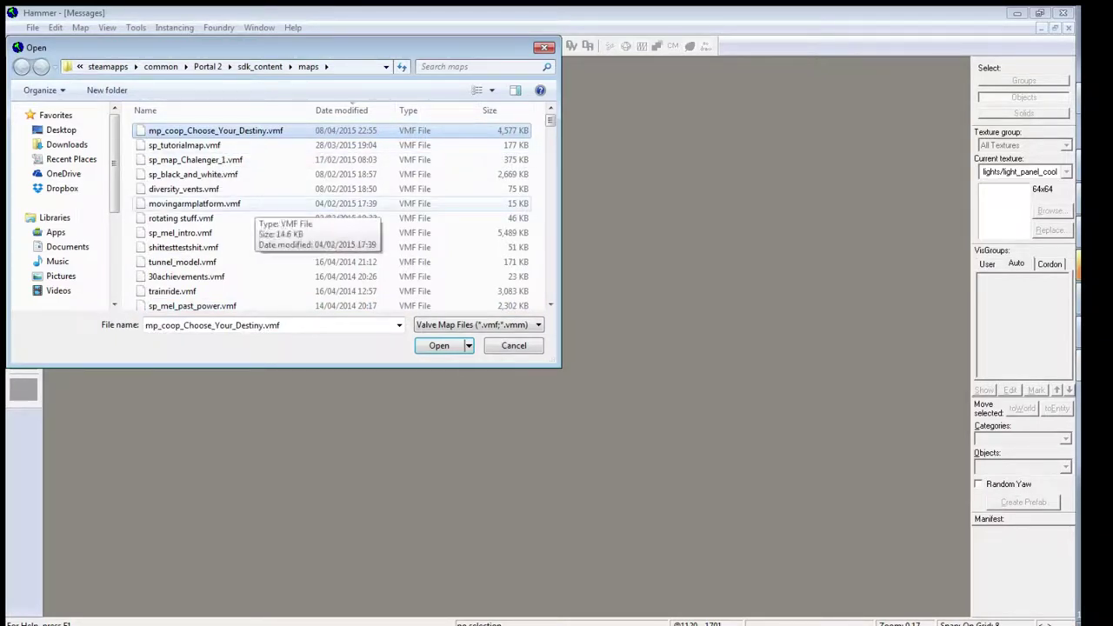
{"action": "scroll", "coordinate": [217, 205], "scroll_direction": "down", "scroll_amount": 4}
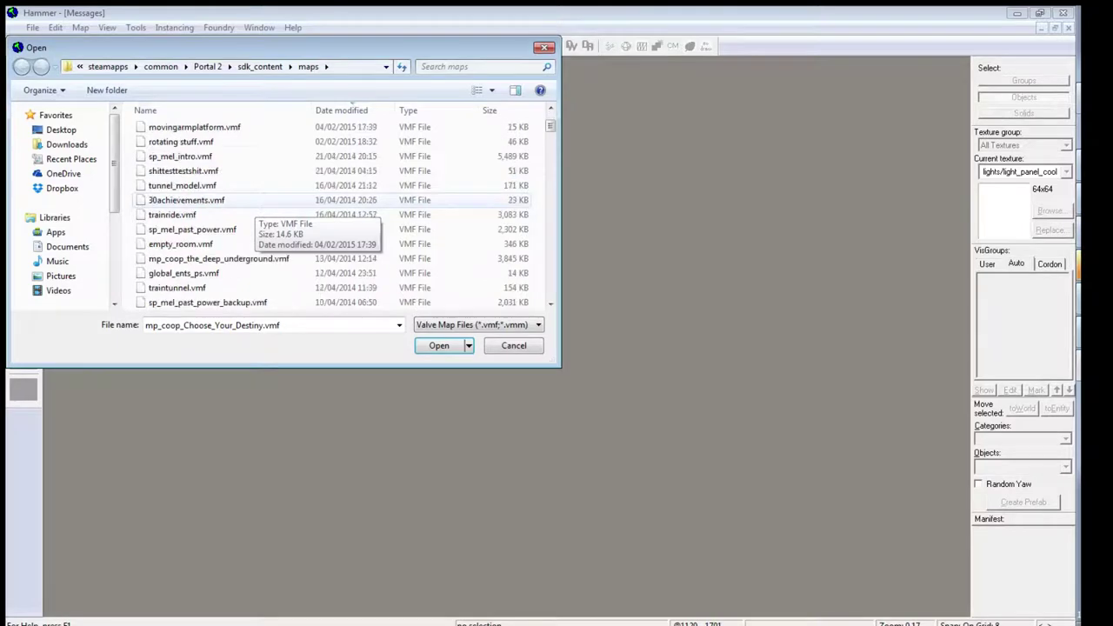
{"action": "scroll", "coordinate": [217, 202], "scroll_direction": "down", "scroll_amount": 3}
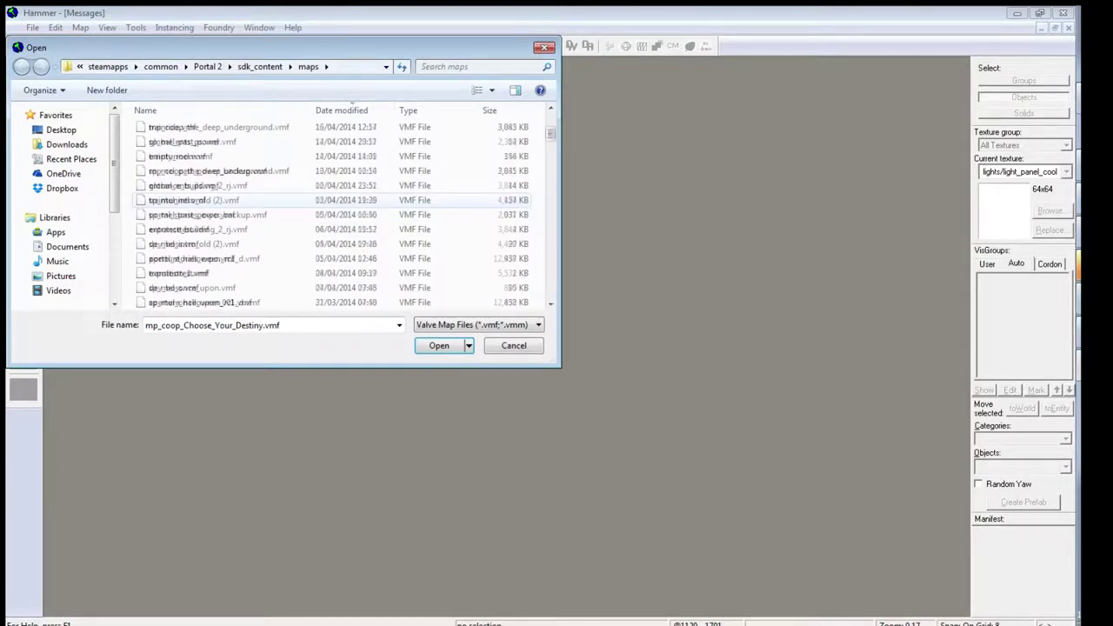
{"action": "scroll", "coordinate": [217, 200], "scroll_direction": "down", "scroll_amount": 3}
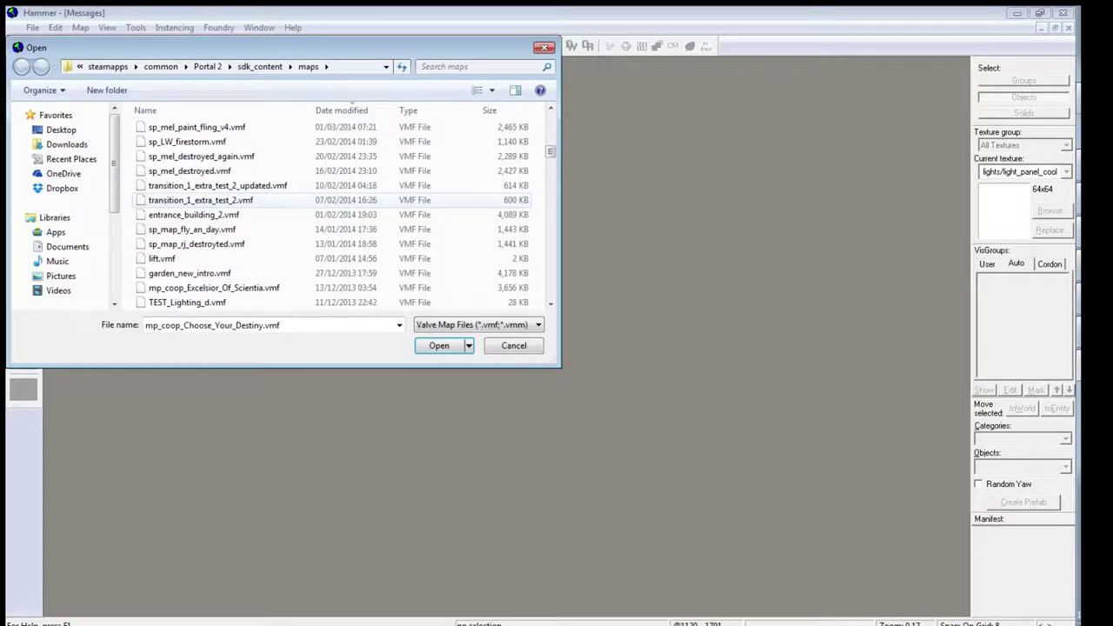
{"action": "scroll", "coordinate": [217, 200], "scroll_direction": "down", "scroll_amount": 1}
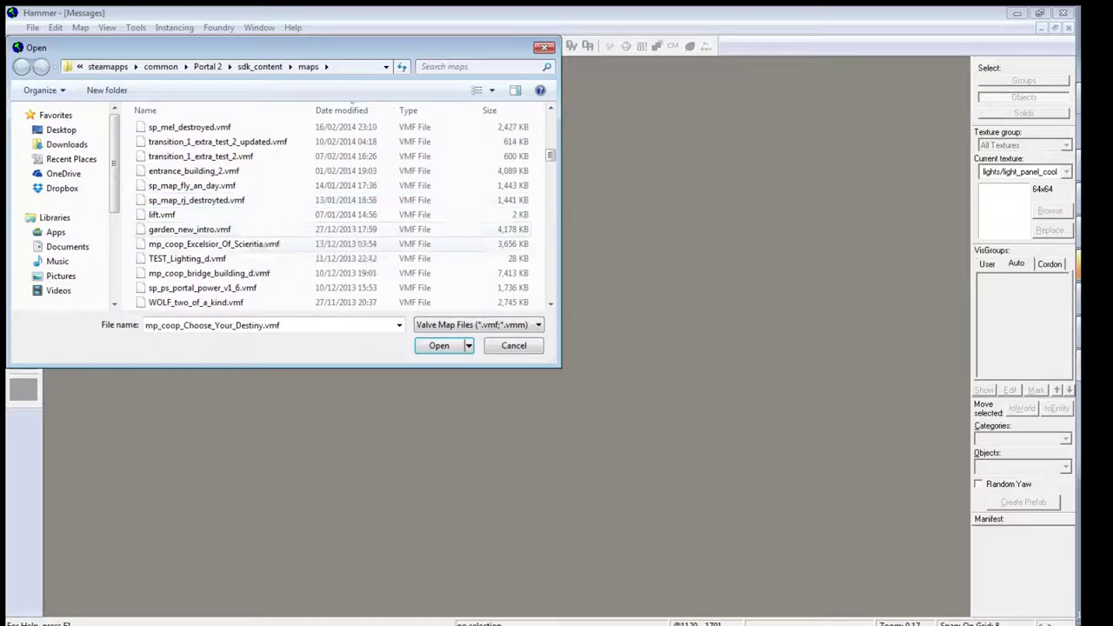
{"action": "scroll", "coordinate": [217, 235], "scroll_direction": "down", "scroll_amount": 1}
{"action": "scroll", "coordinate": [217, 243], "scroll_direction": "down", "scroll_amount": 1}
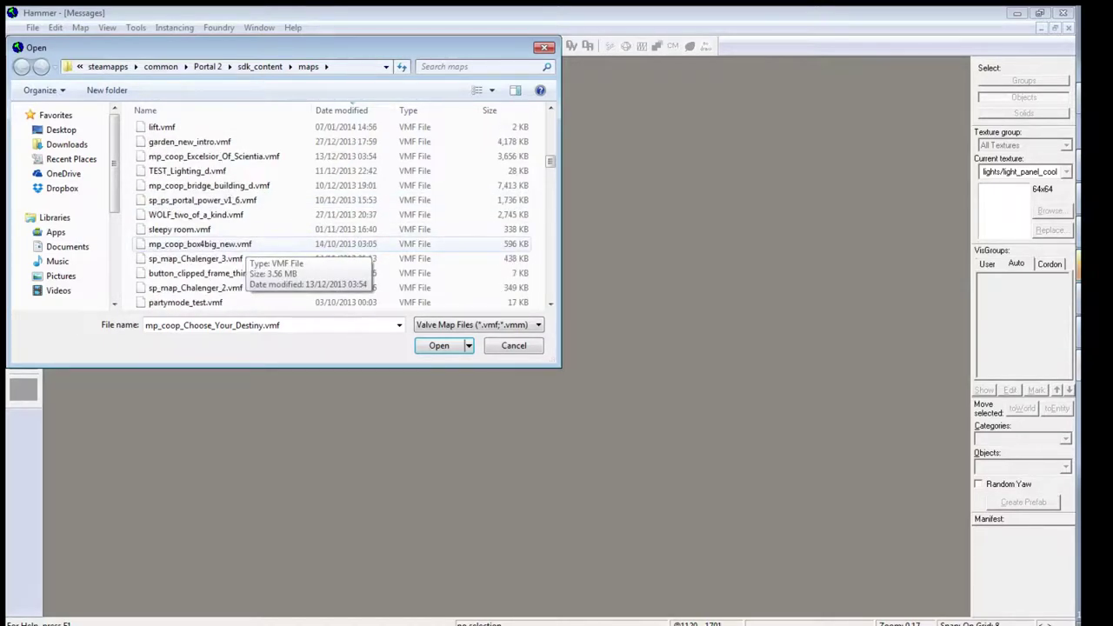
{"action": "scroll", "coordinate": [218, 243], "scroll_direction": "down", "scroll_amount": 1}
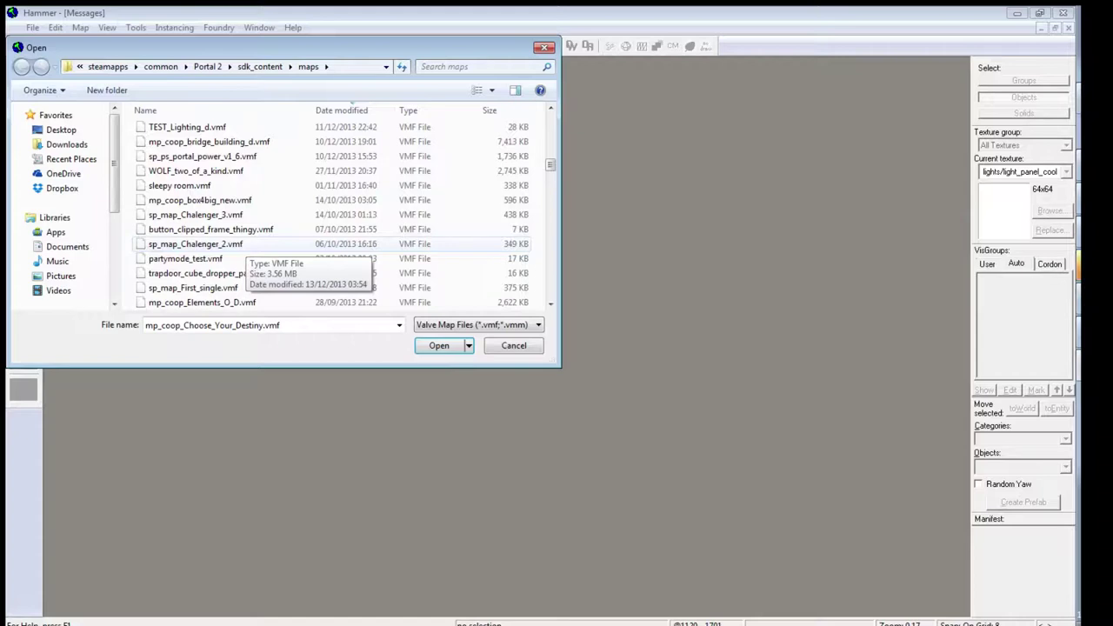
{"action": "scroll", "coordinate": [217, 243], "scroll_direction": "down", "scroll_amount": 1}
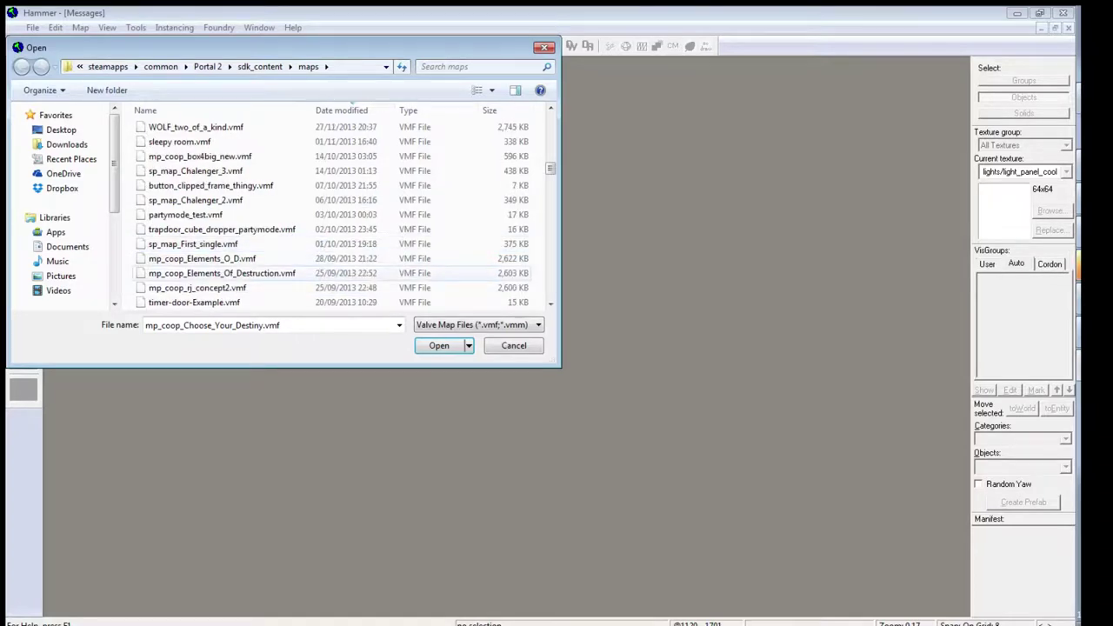
{"action": "scroll", "coordinate": [305, 260], "scroll_direction": "down", "scroll_amount": 1}
{"action": "scroll", "coordinate": [304, 273], "scroll_direction": "down", "scroll_amount": 2}
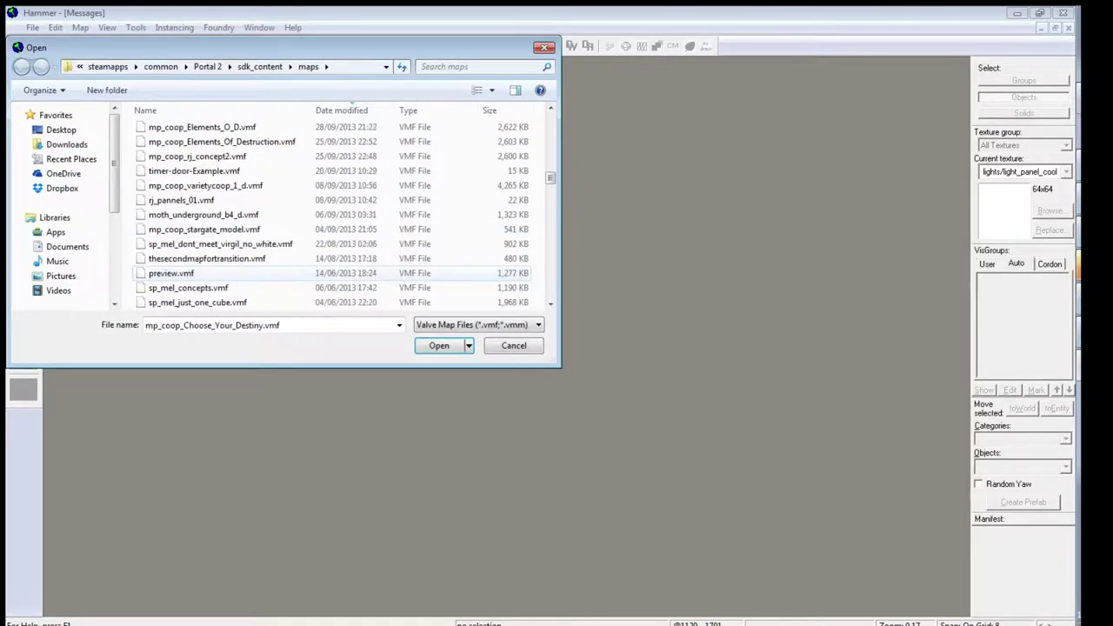
{"action": "scroll", "coordinate": [305, 274], "scroll_direction": "down", "scroll_amount": 1}
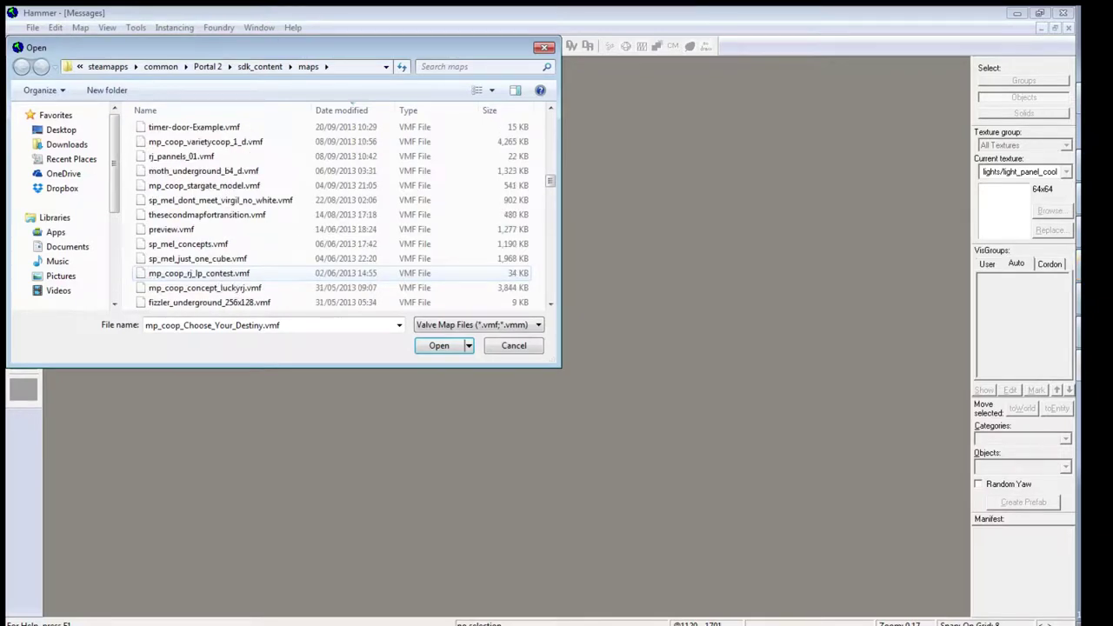
{"action": "scroll", "coordinate": [305, 273], "scroll_direction": "down", "scroll_amount": 2}
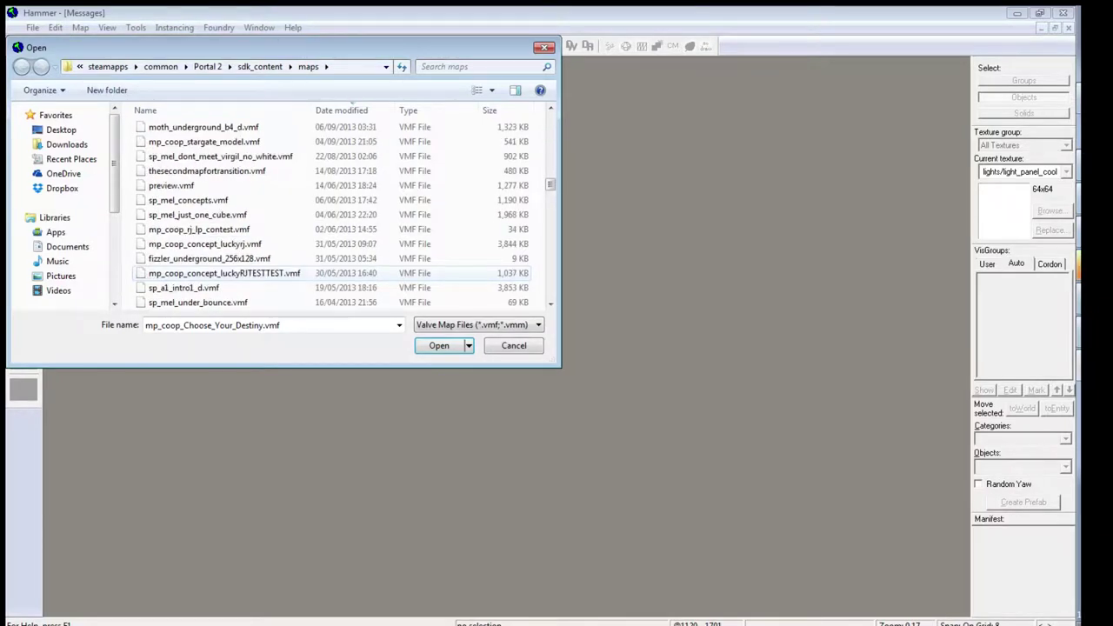
{"action": "scroll", "coordinate": [305, 273], "scroll_direction": "down", "scroll_amount": 2}
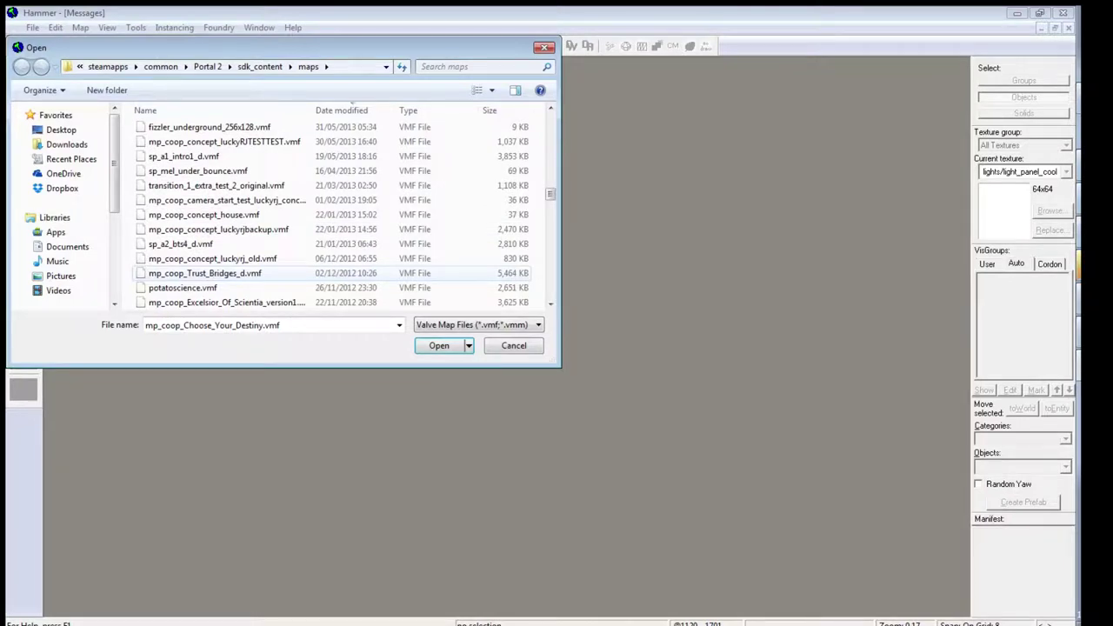
{"action": "scroll", "coordinate": [305, 273], "scroll_direction": "down", "scroll_amount": 1}
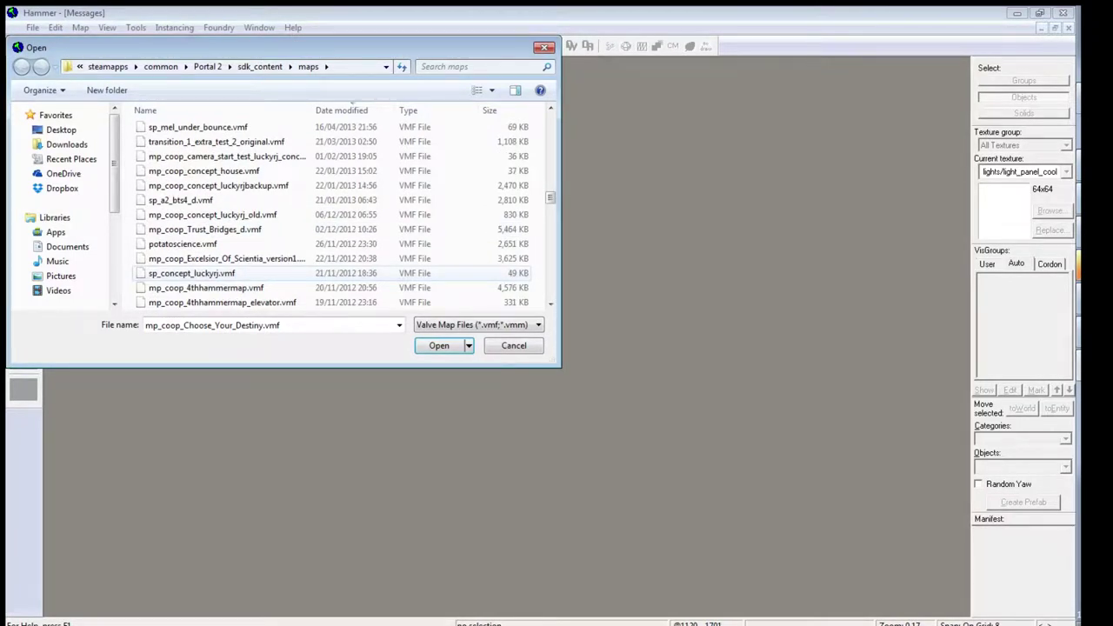
{"action": "scroll", "coordinate": [304, 273], "scroll_direction": "down", "scroll_amount": 1}
{"action": "scroll", "coordinate": [305, 273], "scroll_direction": "down", "scroll_amount": 2}
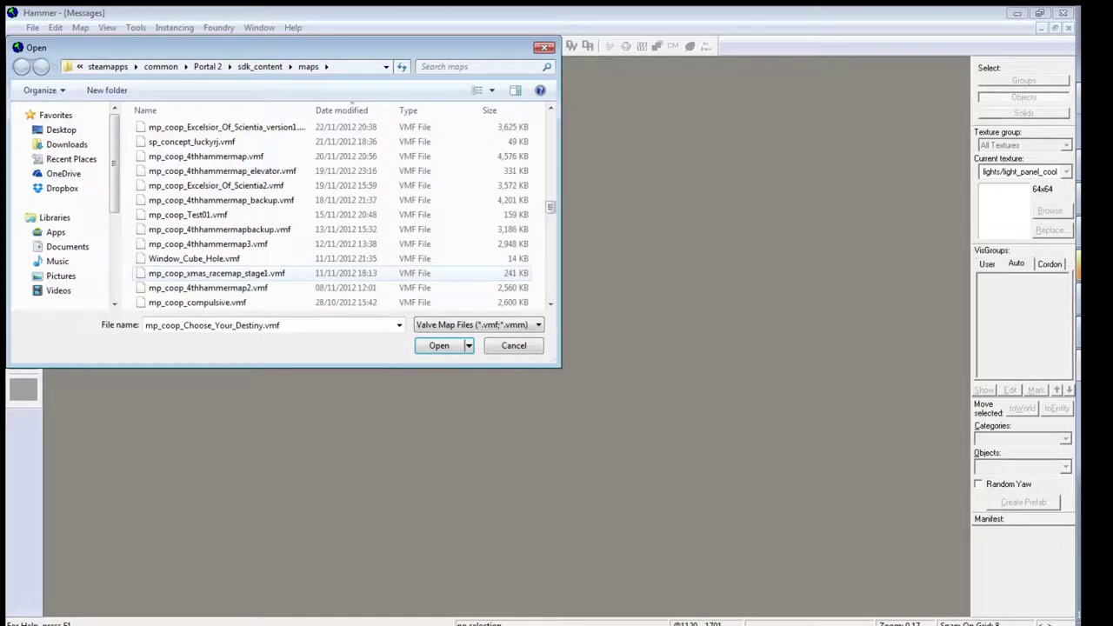
{"action": "scroll", "coordinate": [305, 273], "scroll_direction": "down", "scroll_amount": 1}
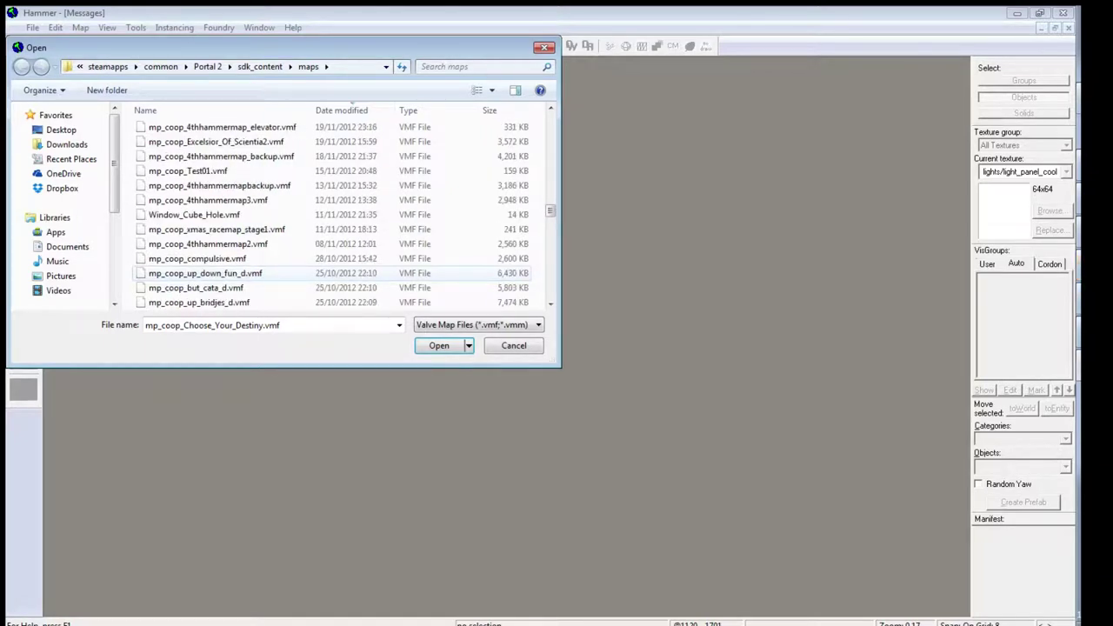
{"action": "scroll", "coordinate": [305, 273], "scroll_direction": "down", "scroll_amount": 1}
{"action": "left_click", "coordinate": [212, 273]}
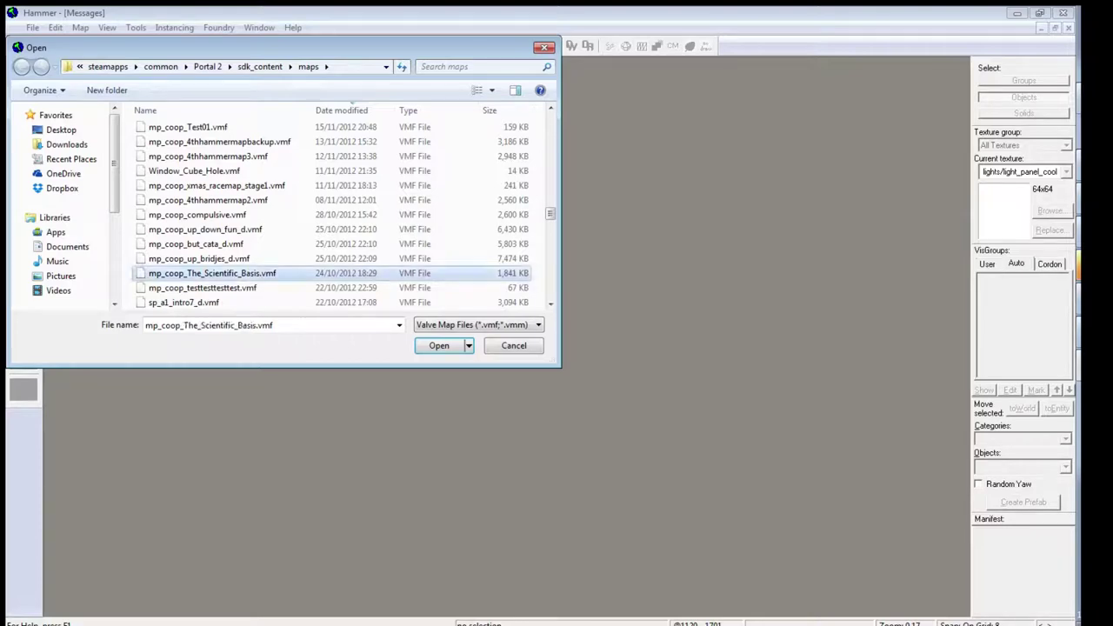
{"action": "left_click", "coordinate": [439, 346]}
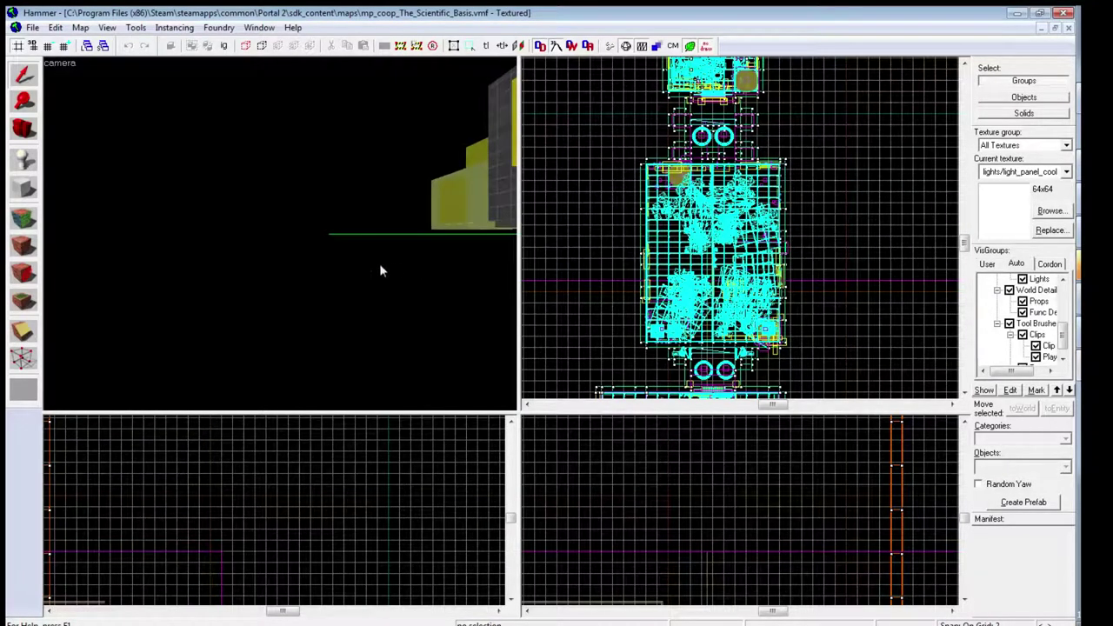
- Fly the camera into the overgrown room and select the ribbed light fixture behind the hanging plants
{"action": "key", "text": "w"}
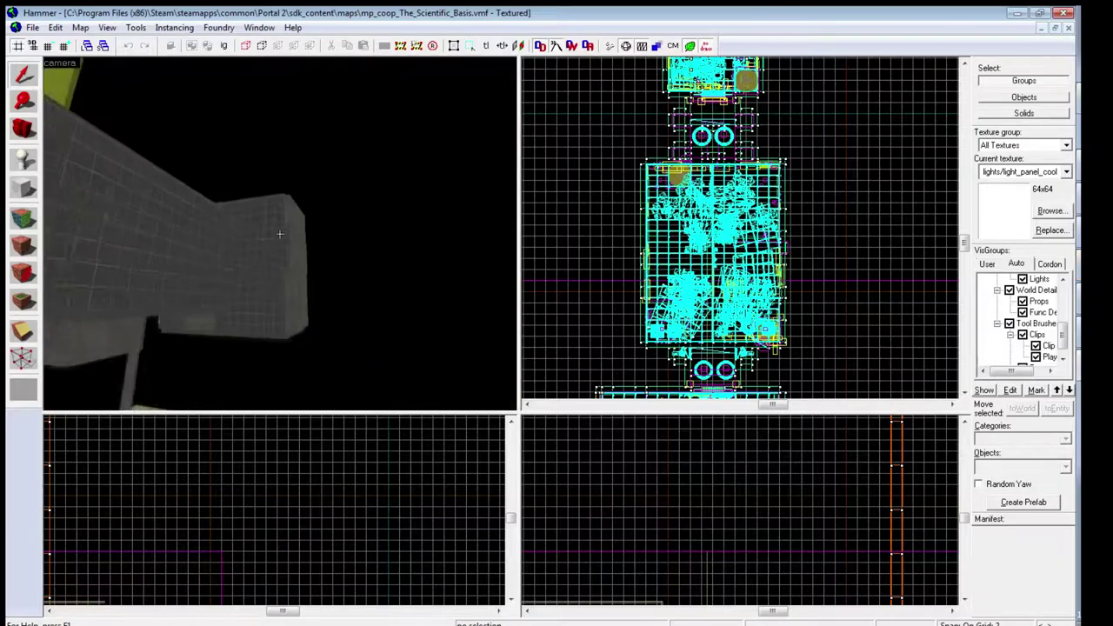
{"action": "key", "text": "w"}
{"action": "key", "text": "s"}
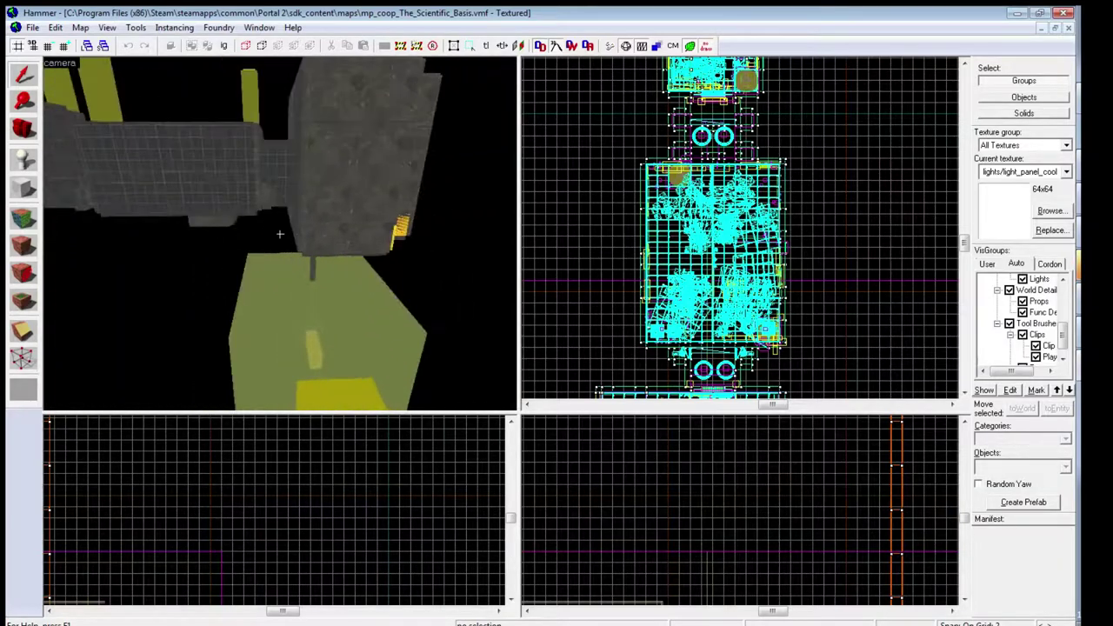
{"action": "left_click_drag", "start_coordinate": [280, 234], "coordinate": [280, 234]}
{"action": "key", "text": "w"}
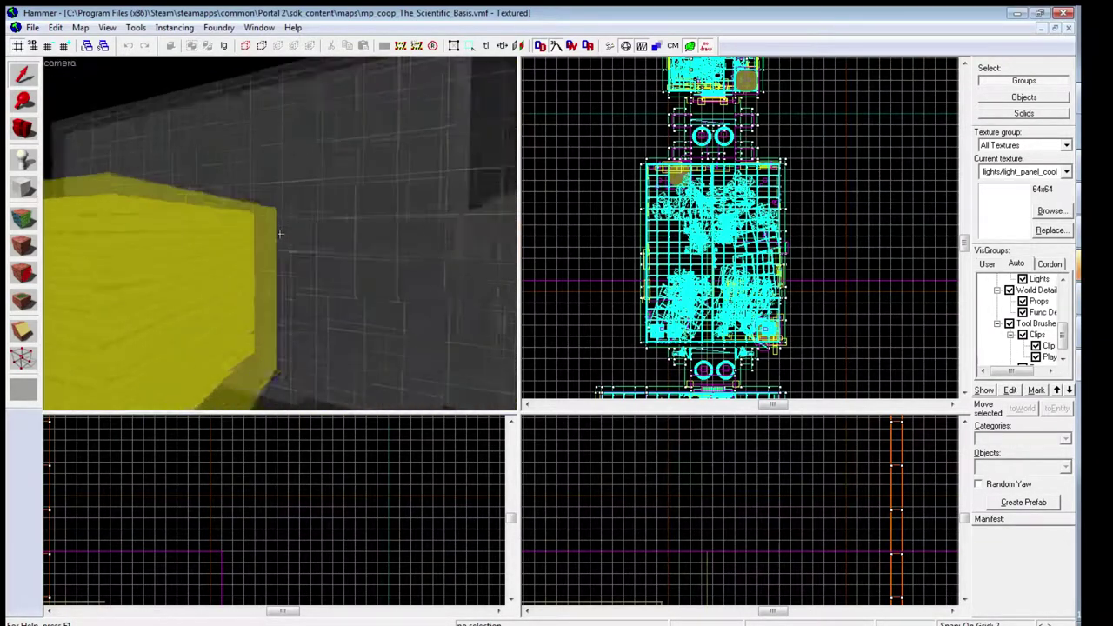
{"action": "left_click_drag", "start_coordinate": [280, 234], "coordinate": [280, 240]}
{"action": "left_click", "coordinate": [275, 220]}
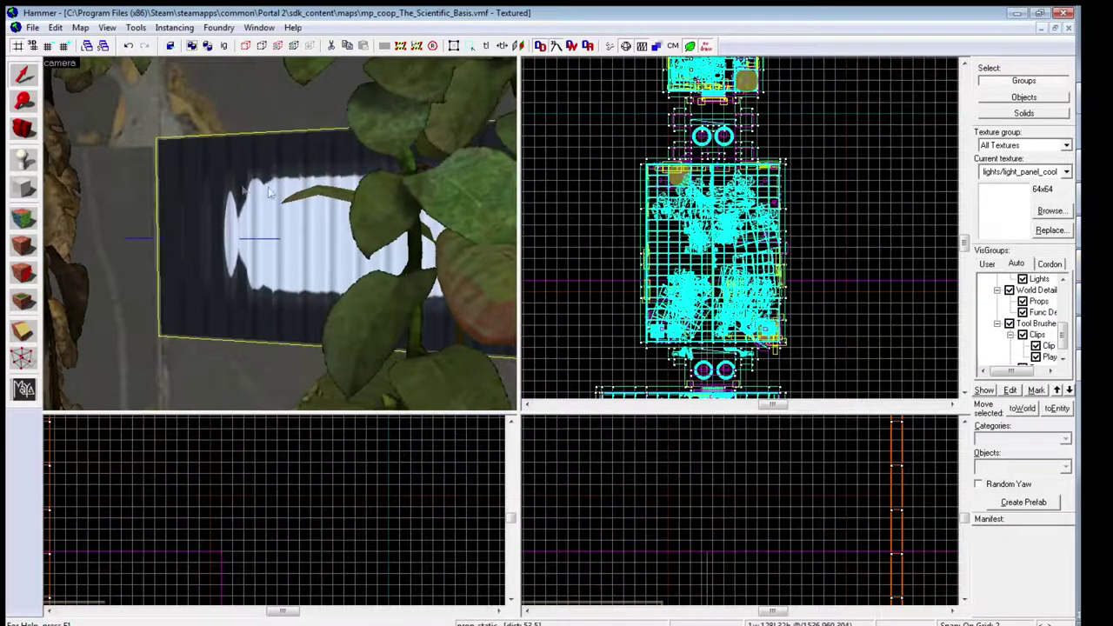
{"action": "key", "text": "z"}
{"action": "key", "text": "z"}
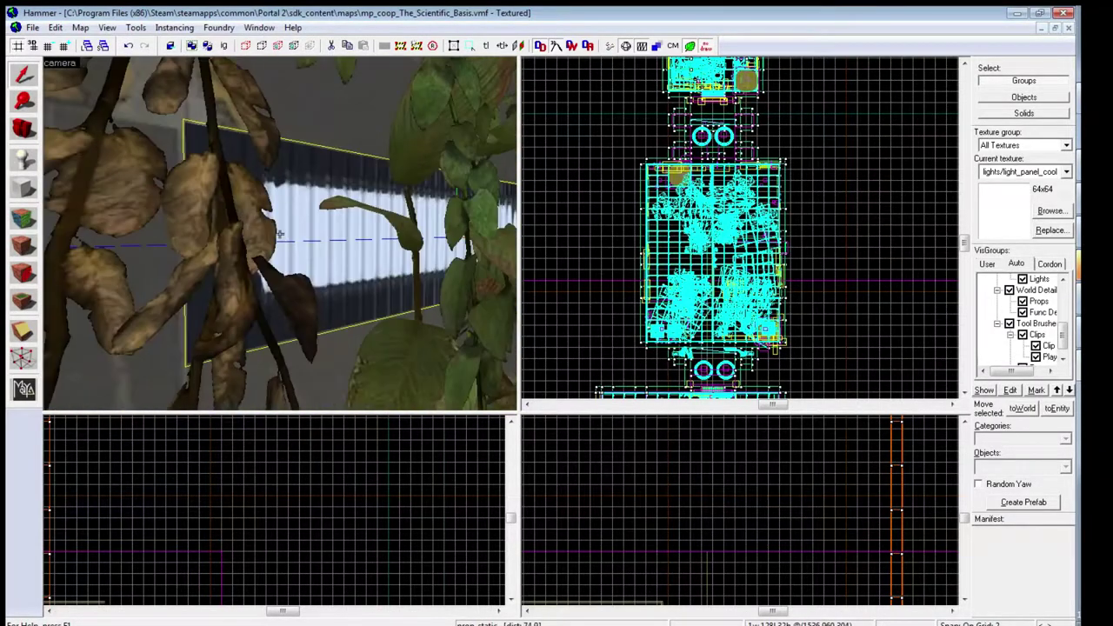
- Set the selection mode to Objects and delete the ribbed light fixture prop covering the bright wall panel, leaving nothing selected
{"action": "left_click", "coordinate": [887, 245]}
{"action": "left_click", "coordinate": [1002, 101]}
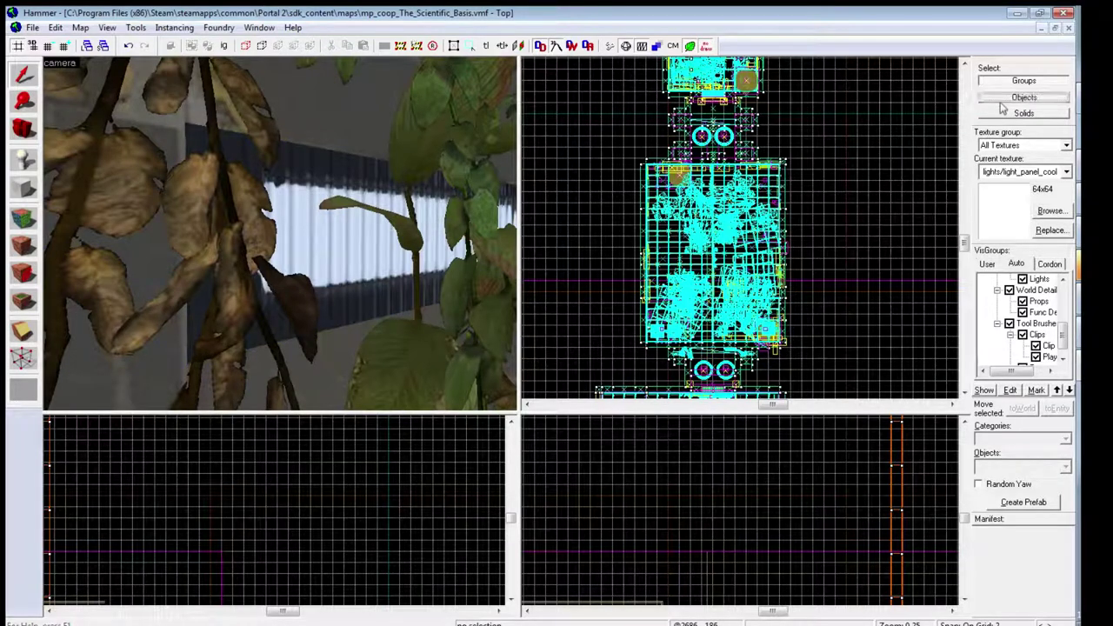
{"action": "left_click", "coordinate": [317, 241]}
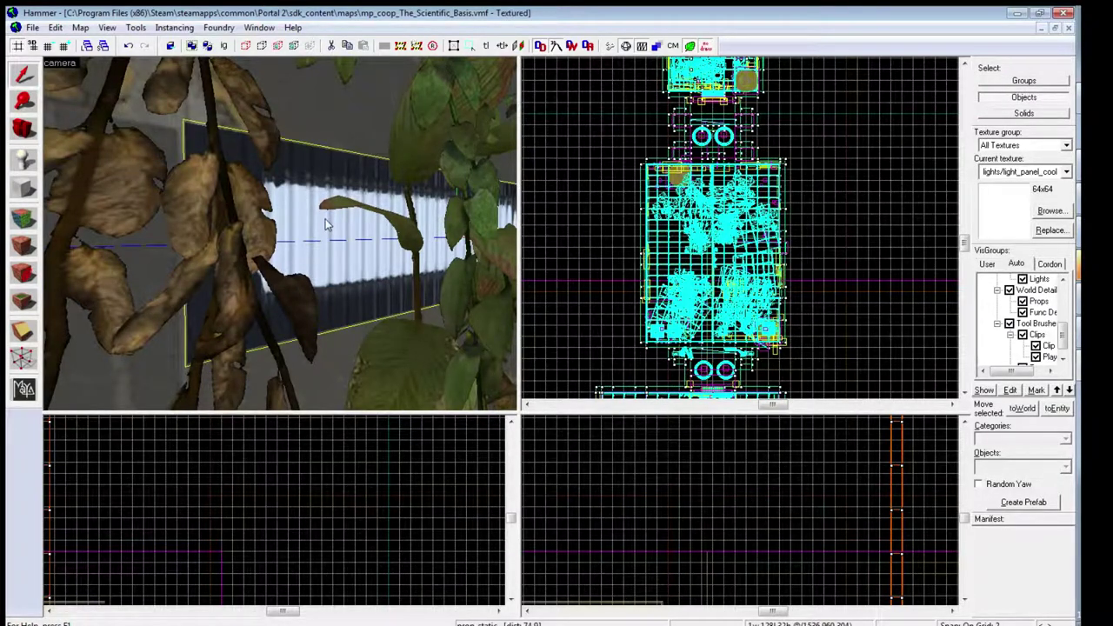
{"action": "key", "text": "Delete"}
{"action": "left_click", "coordinate": [310, 236]}
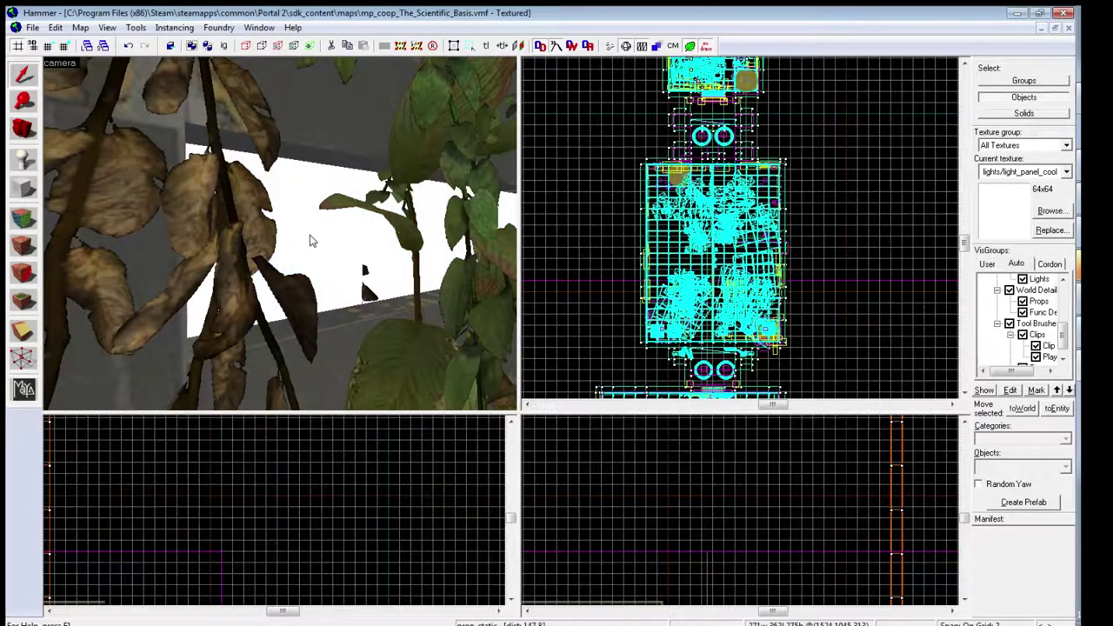
{"action": "left_click", "coordinate": [849, 197]}
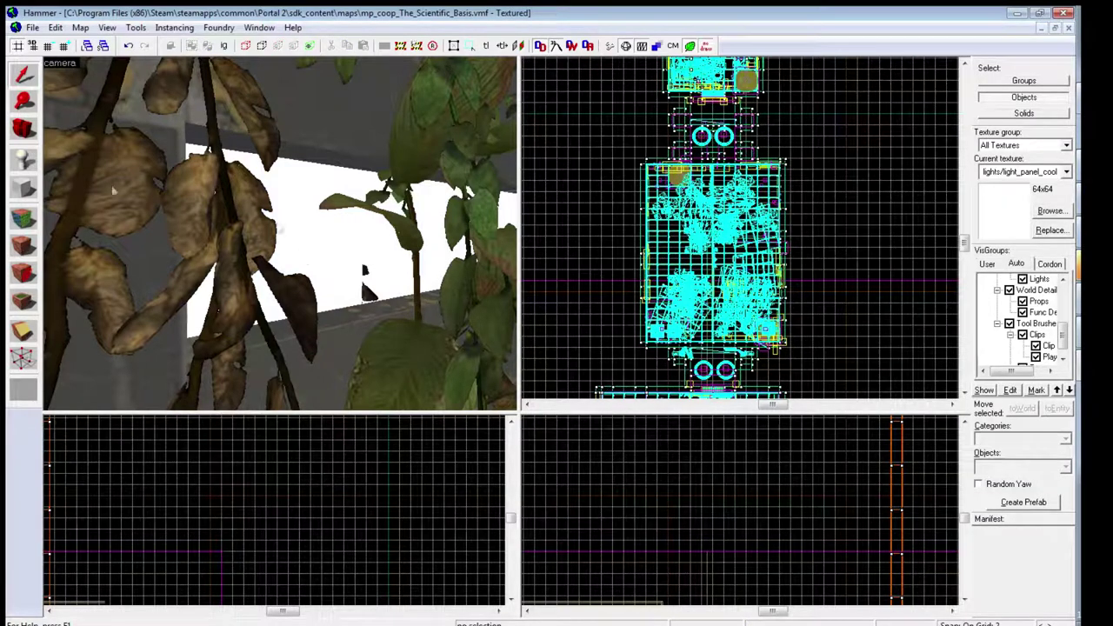
- Open the Face Edit Sheet, pick the bright panel face behind the plants, and examine its light texture and surroundings
{"action": "key", "text": "shift+a"}
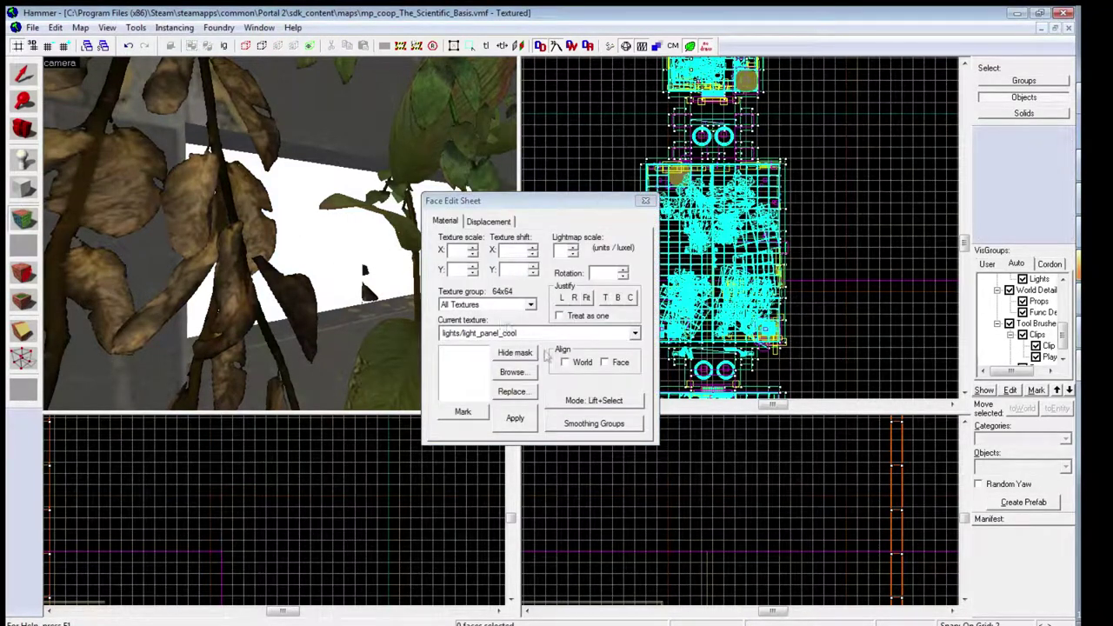
{"action": "left_click", "coordinate": [333, 263]}
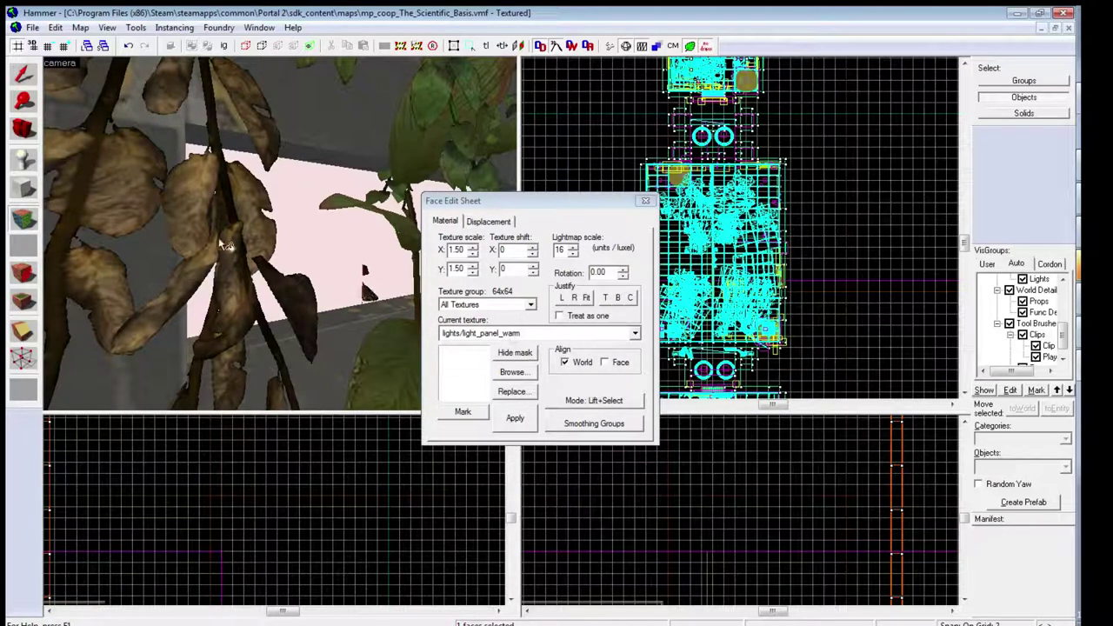
{"action": "key", "text": "z"}
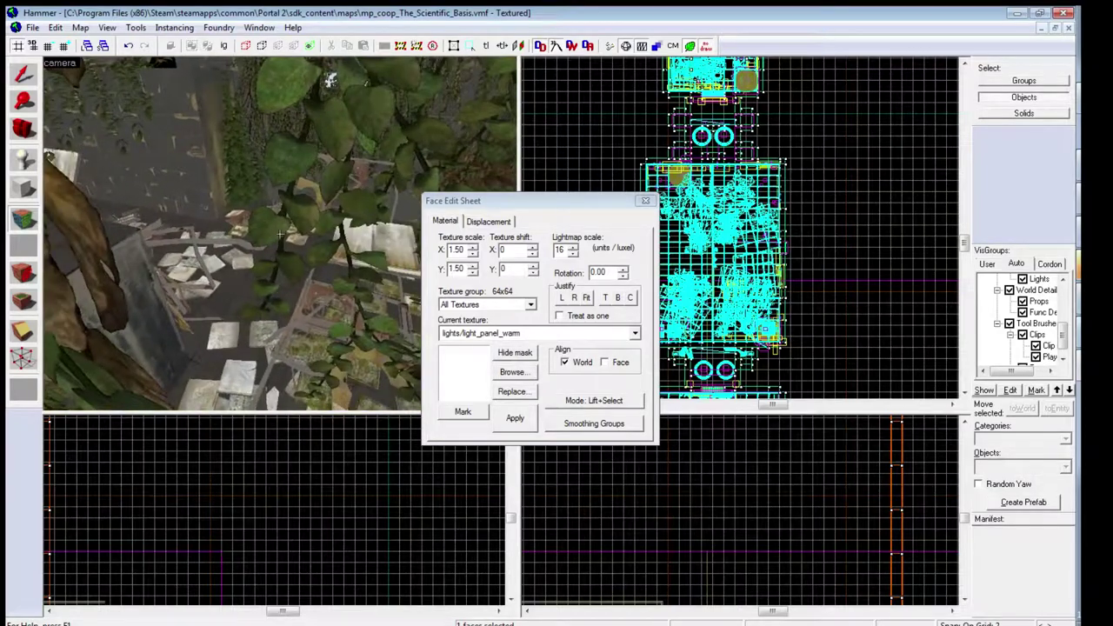
{"action": "key", "text": "w"}
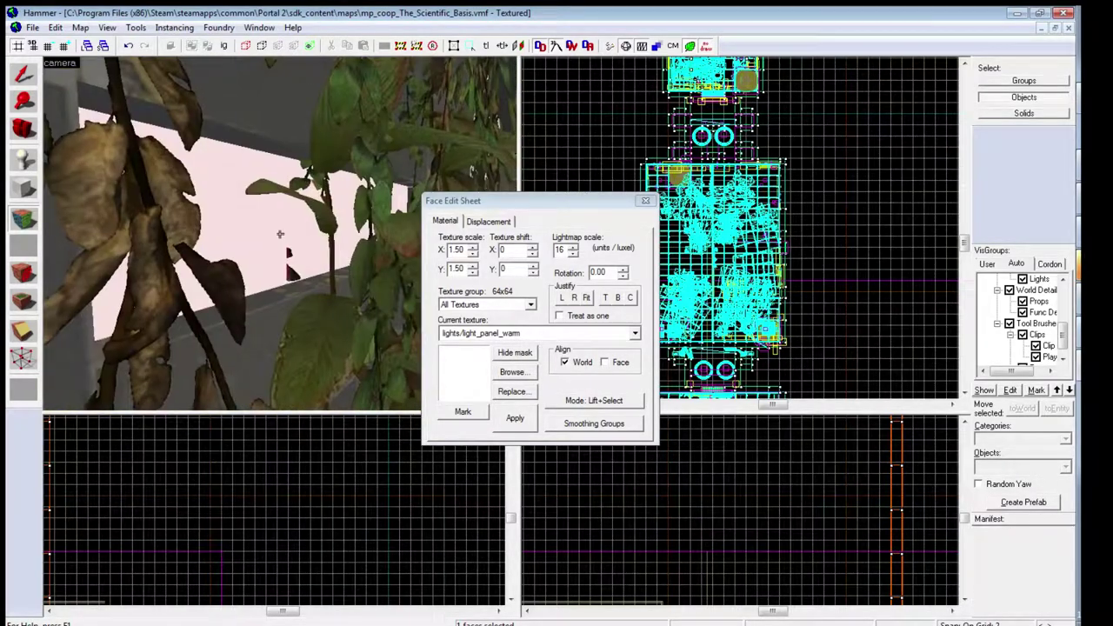